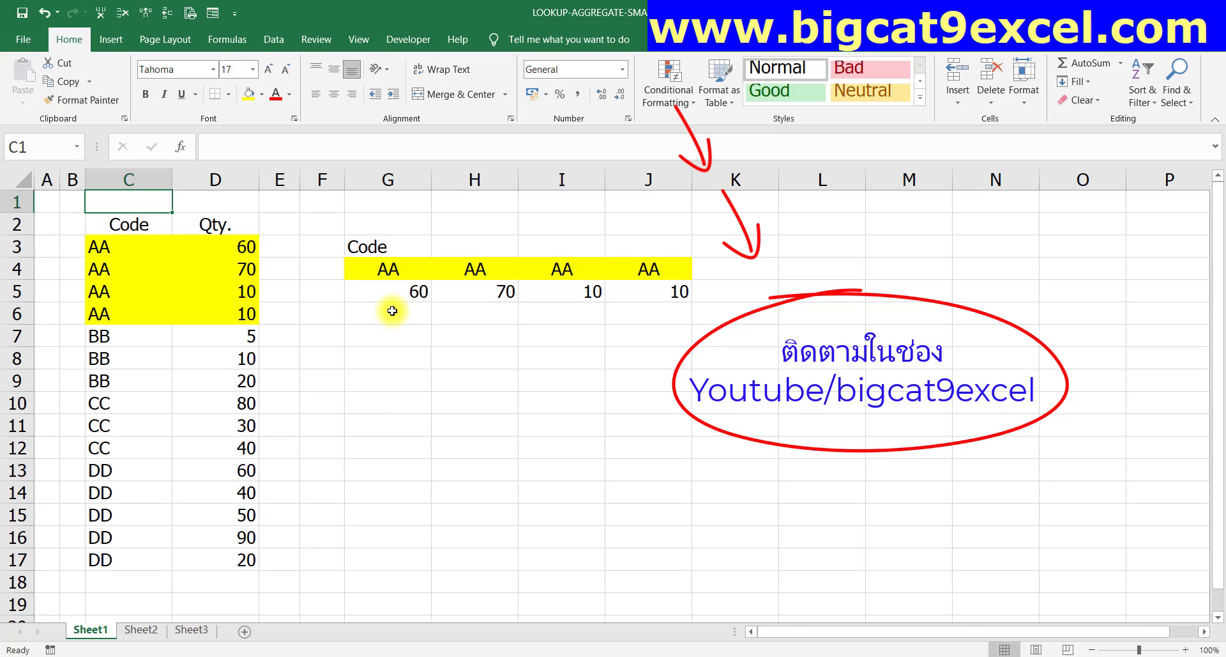
- Cycle the G4 code through BB, AA, CC and DD, ending back on AA
left_click(396, 267)
left_click(439, 273)
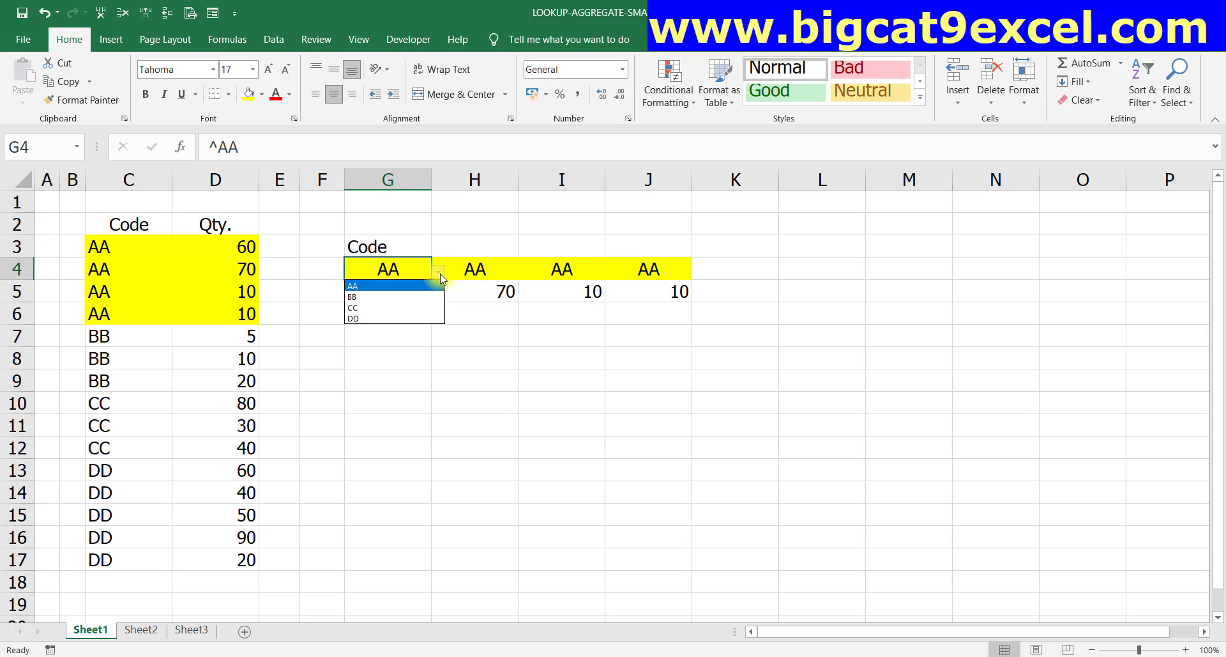
left_click(425, 294)
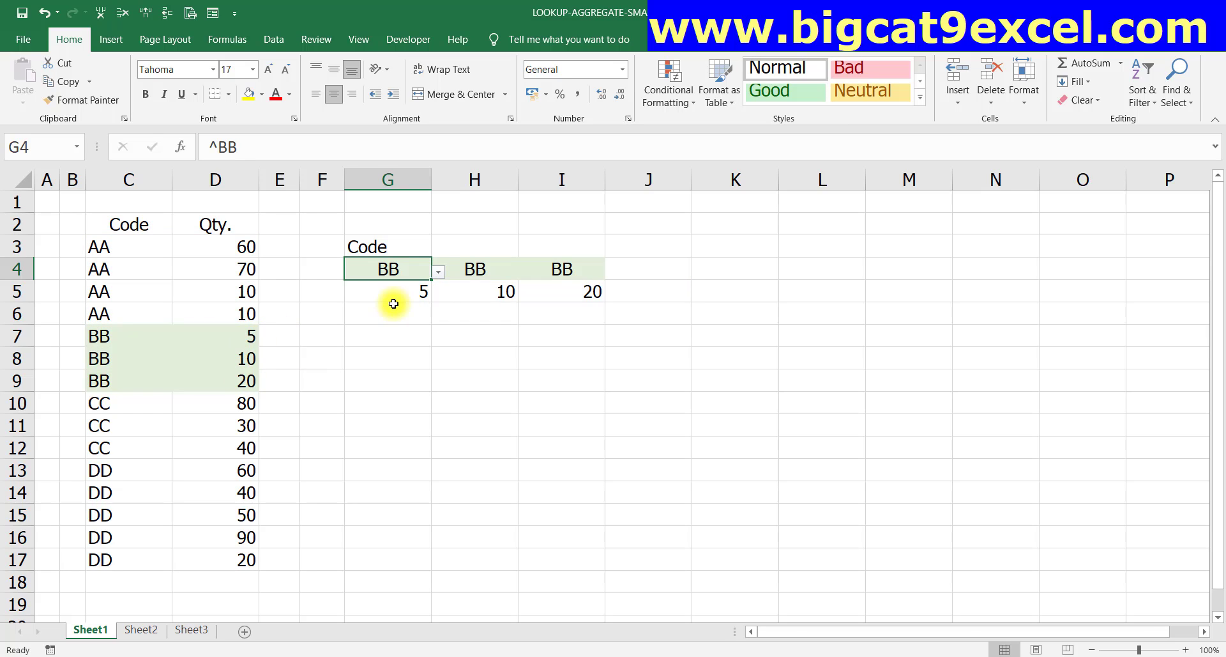
left_click(439, 273)
left_click(409, 286)
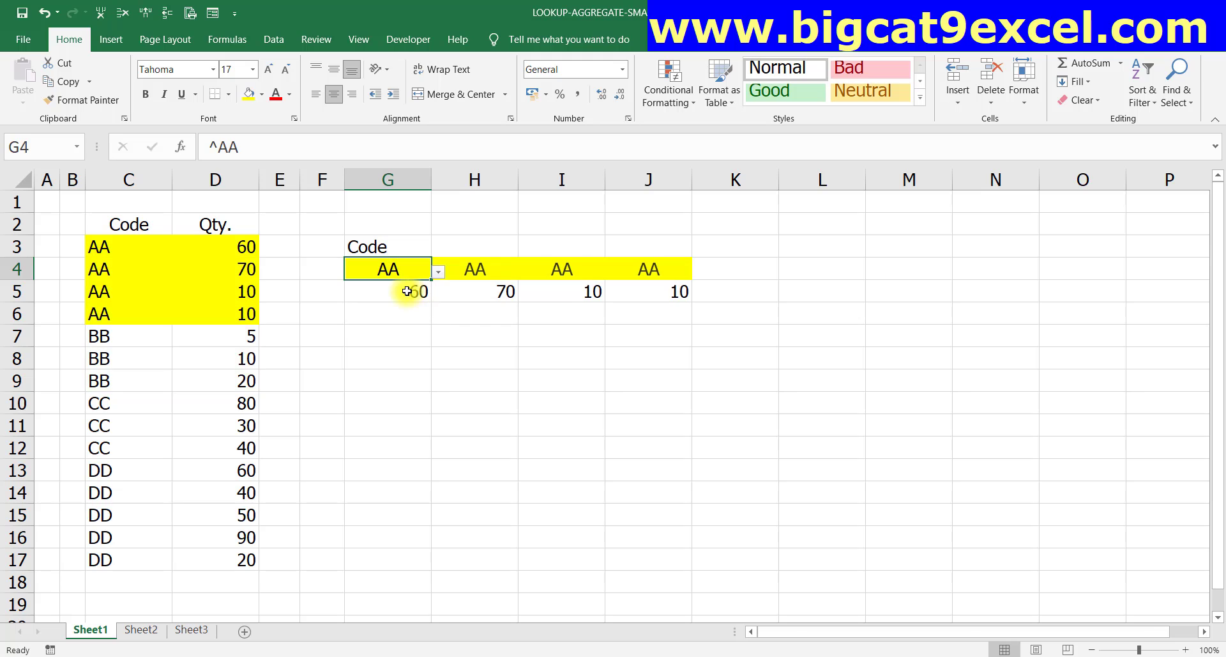
left_click(439, 273)
left_click(409, 307)
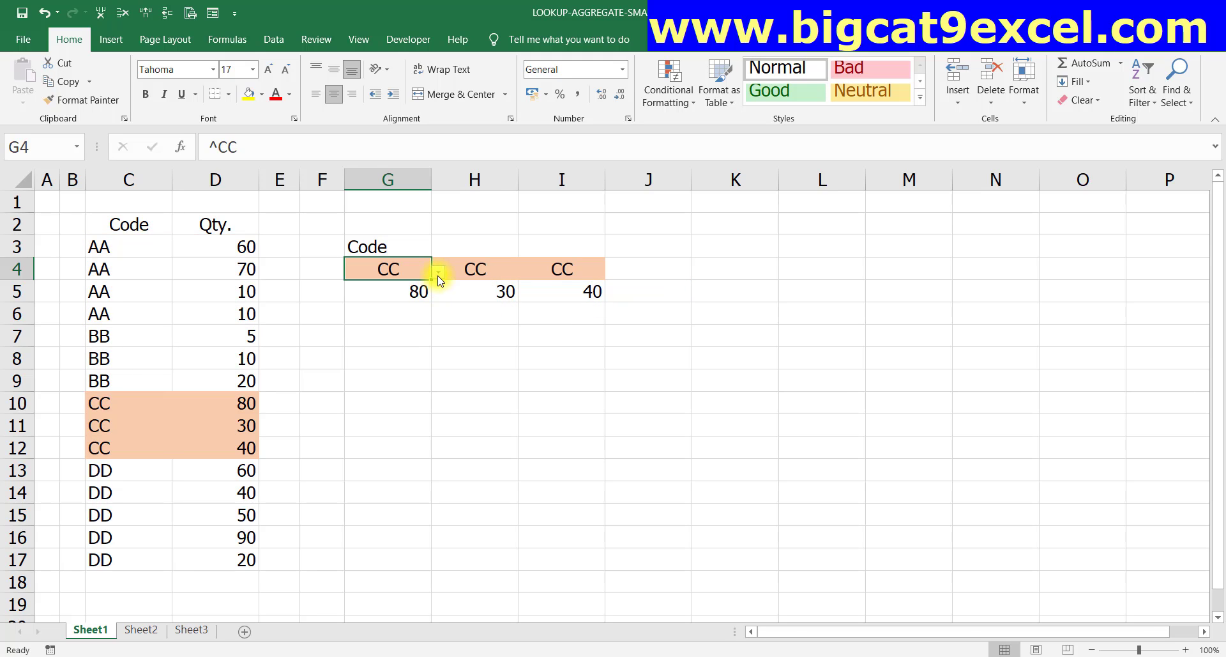
left_click(439, 272)
left_click(408, 318)
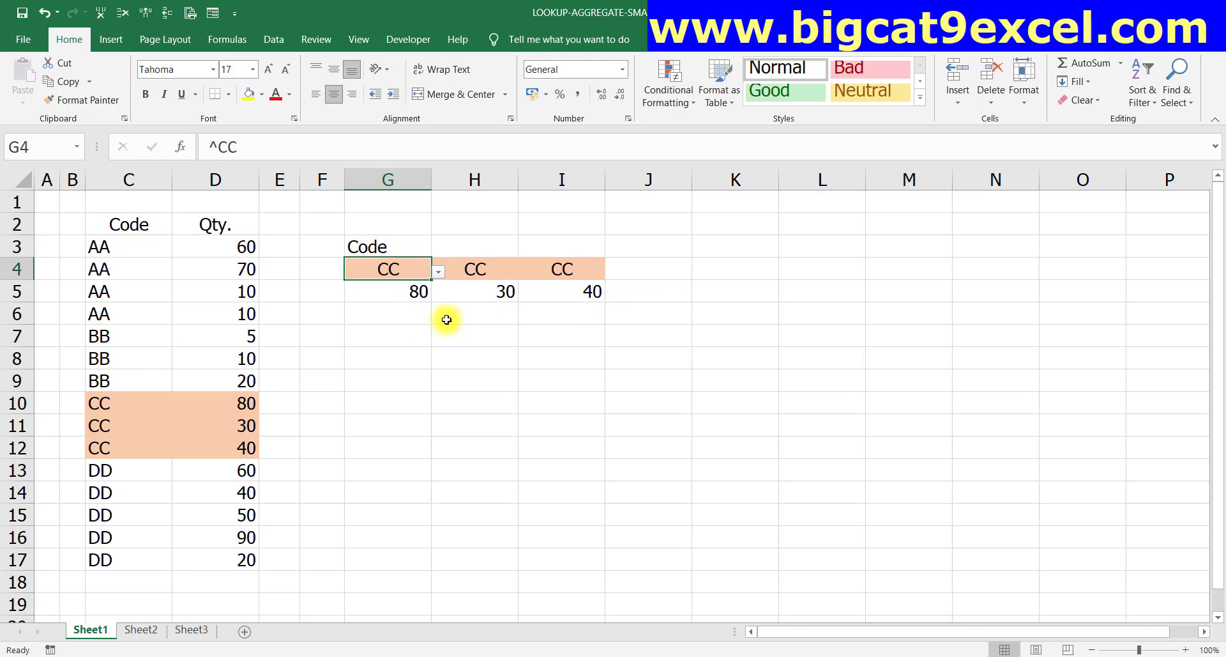
left_click(438, 272)
left_click(421, 285)
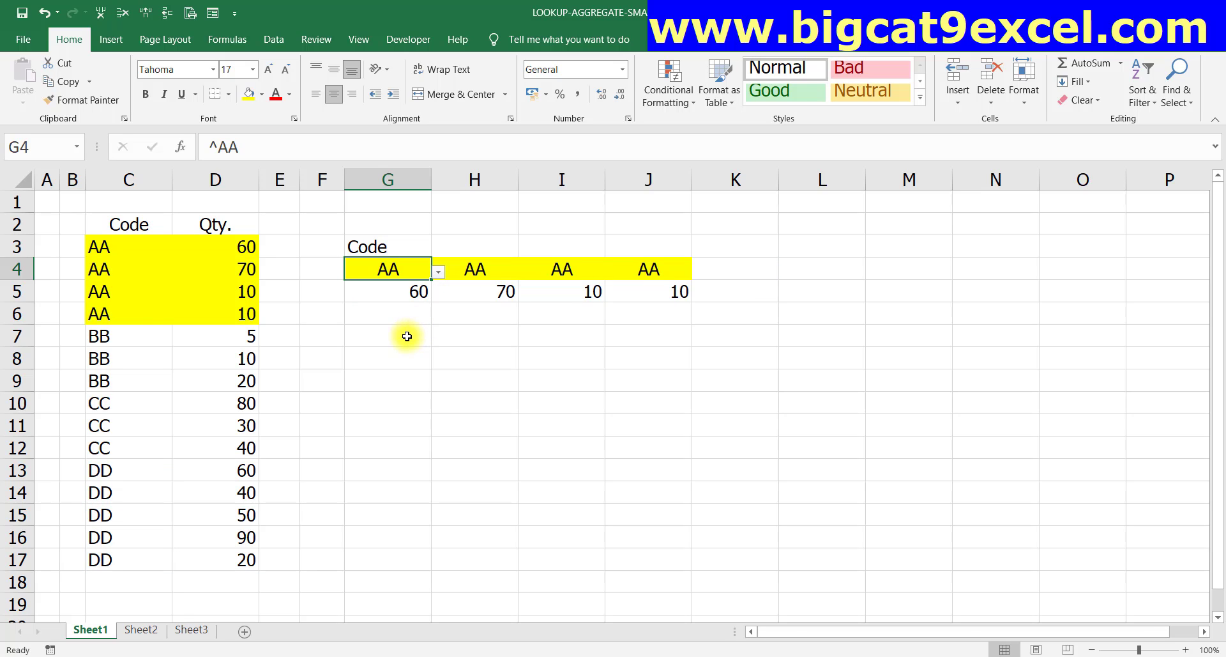
- Show G5's formula as text in G7 with =FORMULATEXT(G5)
left_click(406, 339)
type("=")
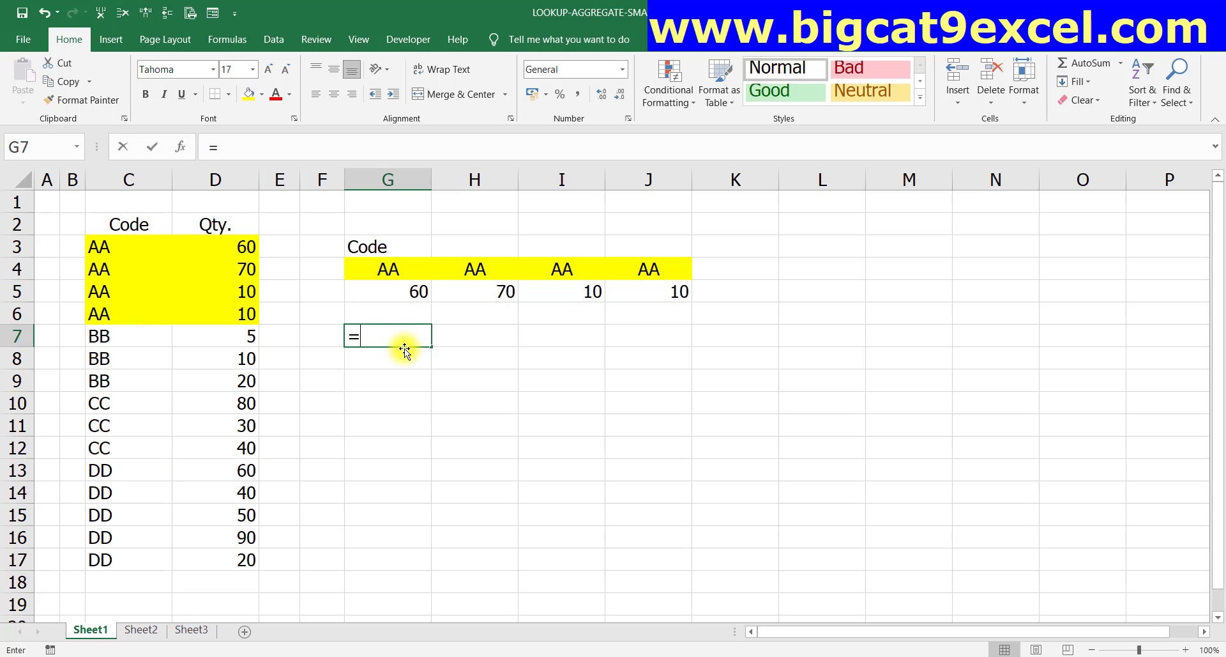
type("FORM")
key("Tab")
type("G5")
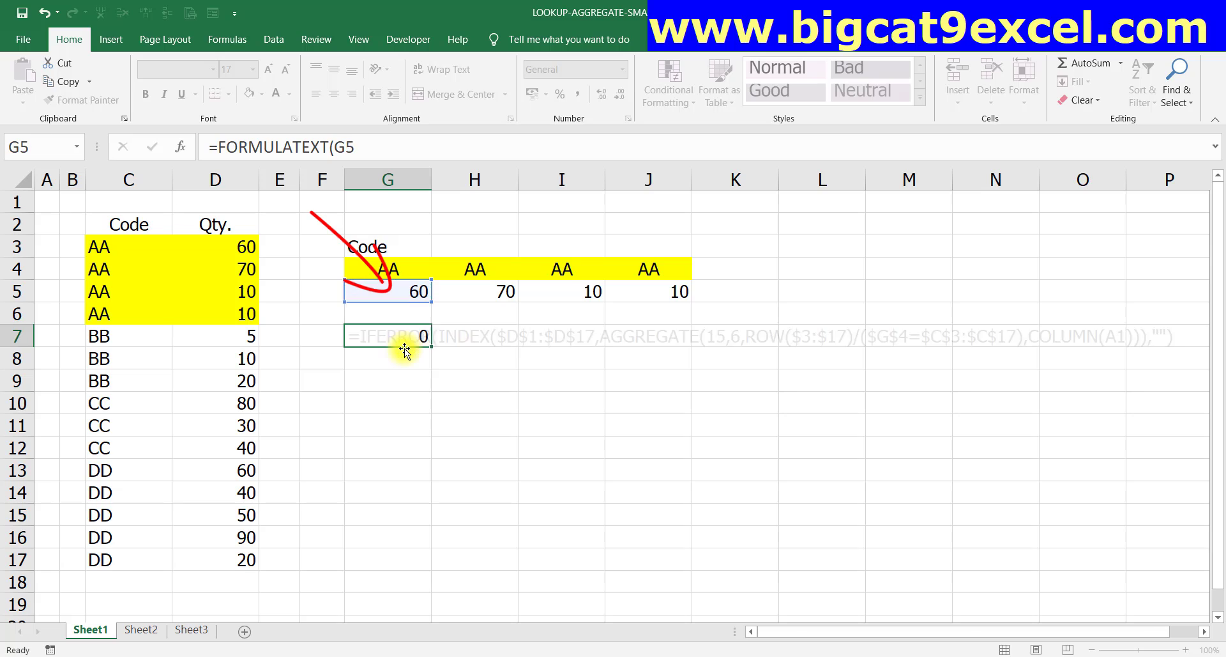
key("Return")
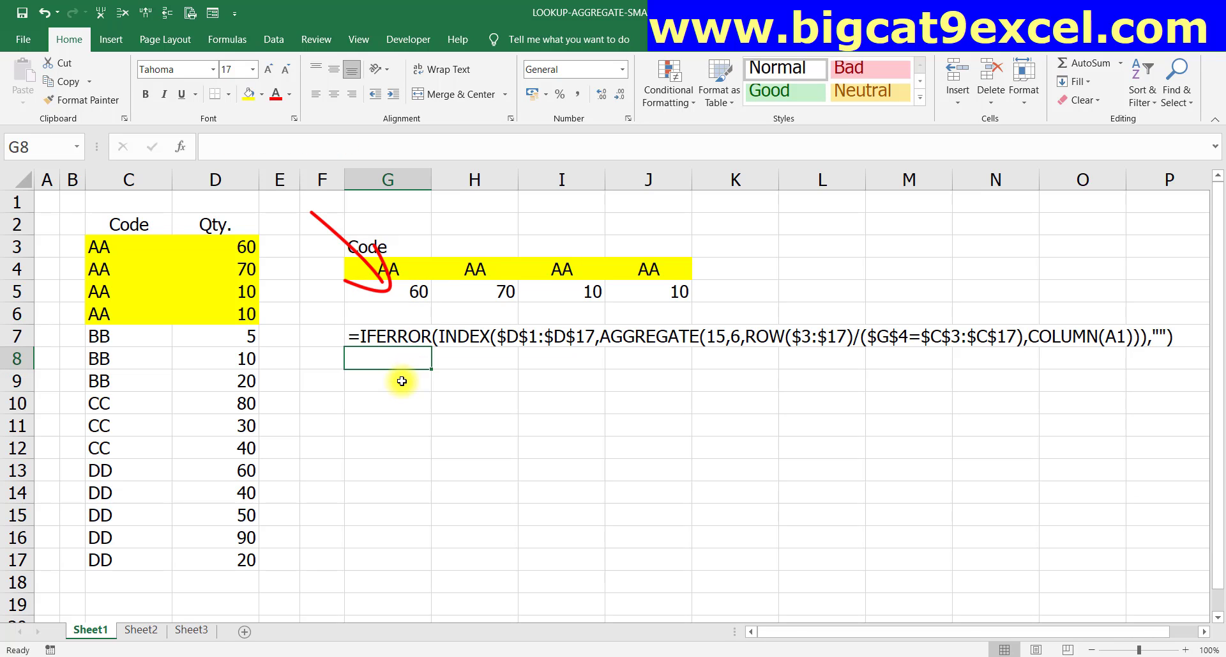
- Clear the row 5 results and the G7 formula text from G5:M7
left_click(387, 398)
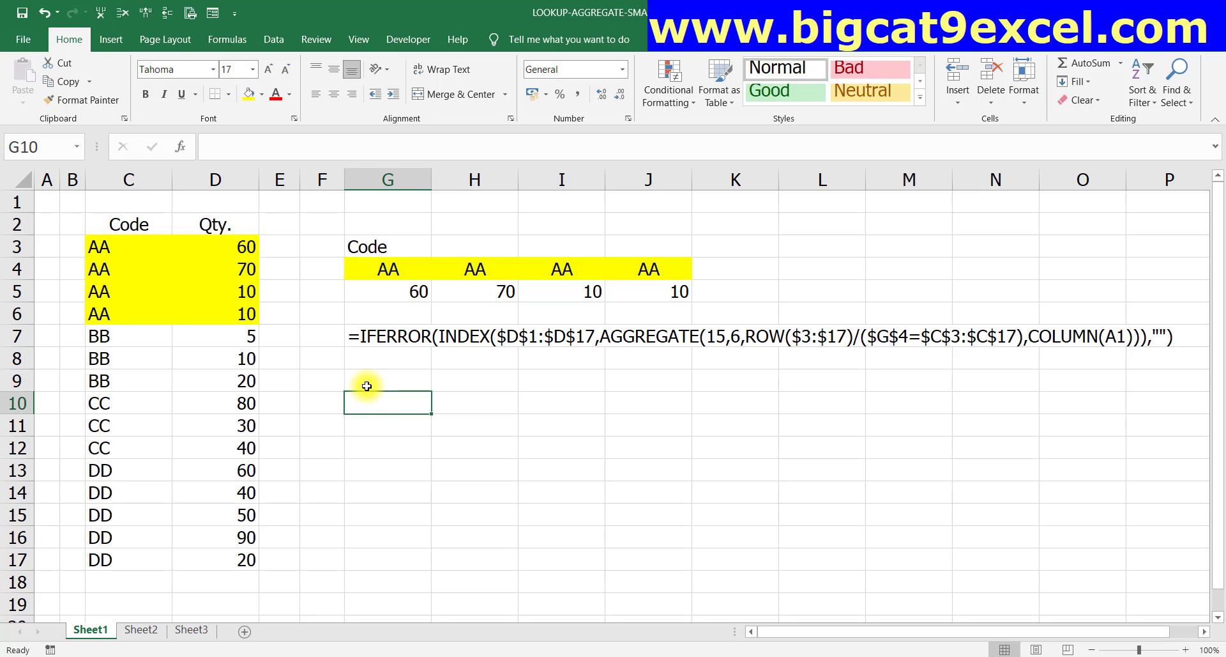
key("Up")
key("Up")
key("Up")
key("Up")
key("Up")
key("shift+Down")
key("shift+Down")
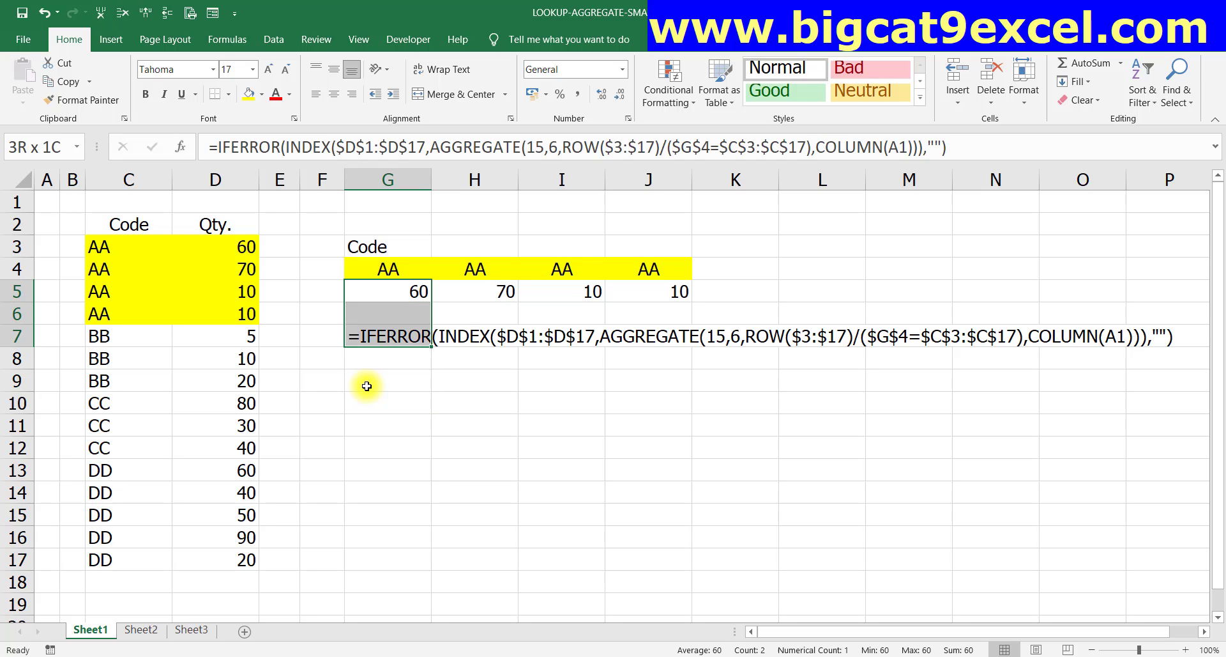
key("shift+Right")
key("shift+Right")
key("shift+Right")
key("shift+Right")
key("shift+Right")
key("shift+Right")
key("Delete")
key("Down")
key("Up")
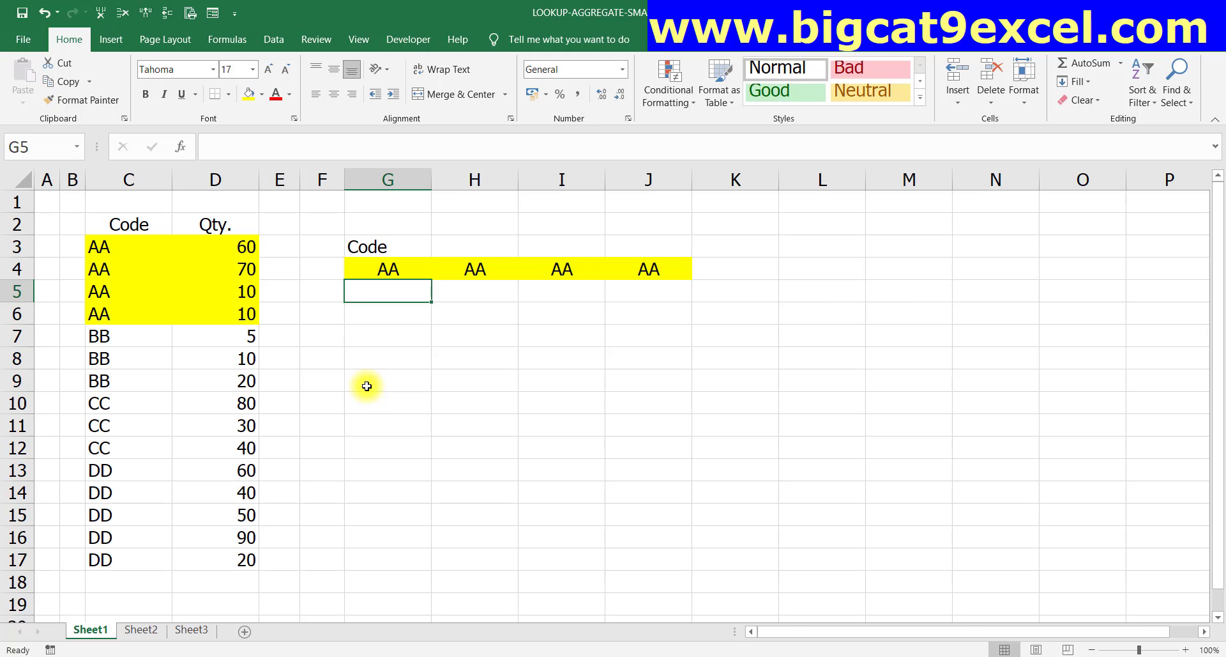
- Enter =$G$4=$C$3:$C$17 in G5 and evaluate it into its TRUE/FALSE array
type("=")
key("Up")
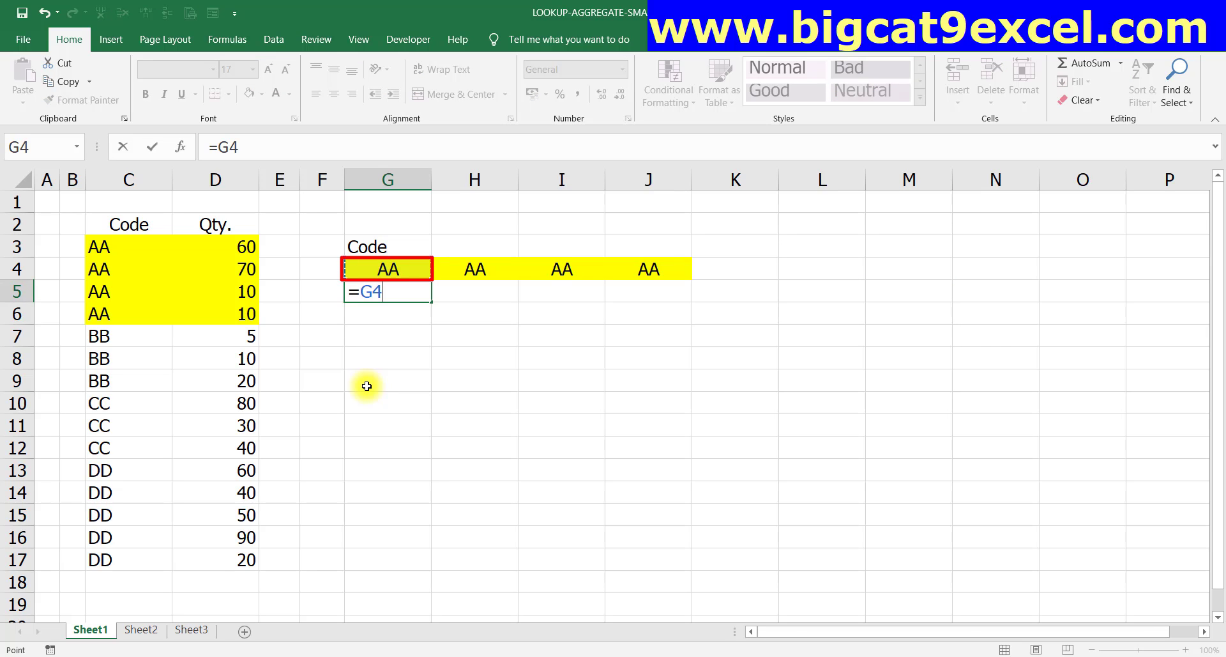
key("F4")
type("=")
key("ctrl+Home")
key("Down")
key("Down")
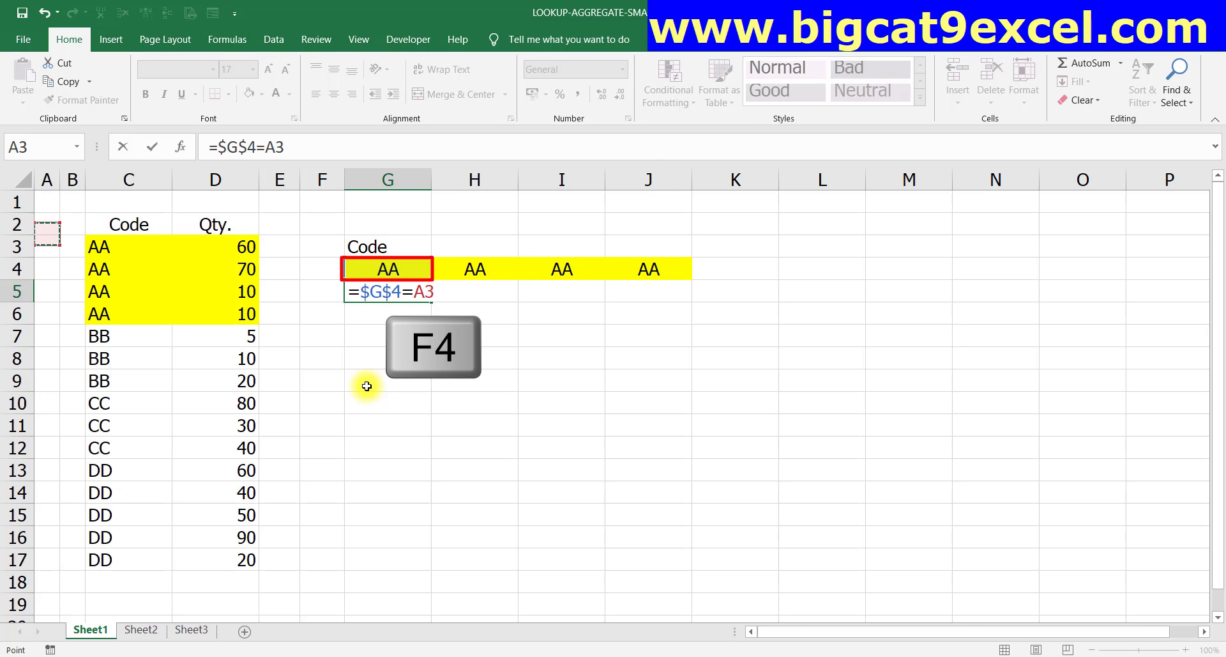
key("Right")
key("Right")
key("End")
key("shift+Down")
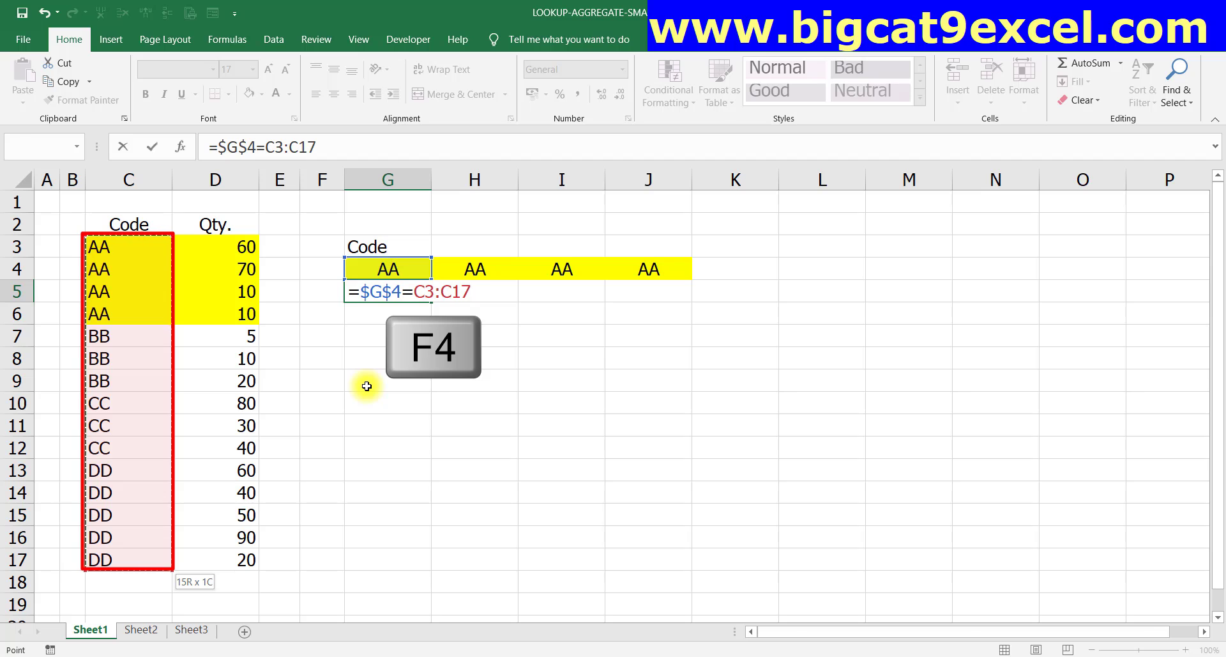
key("F4")
key("Return")
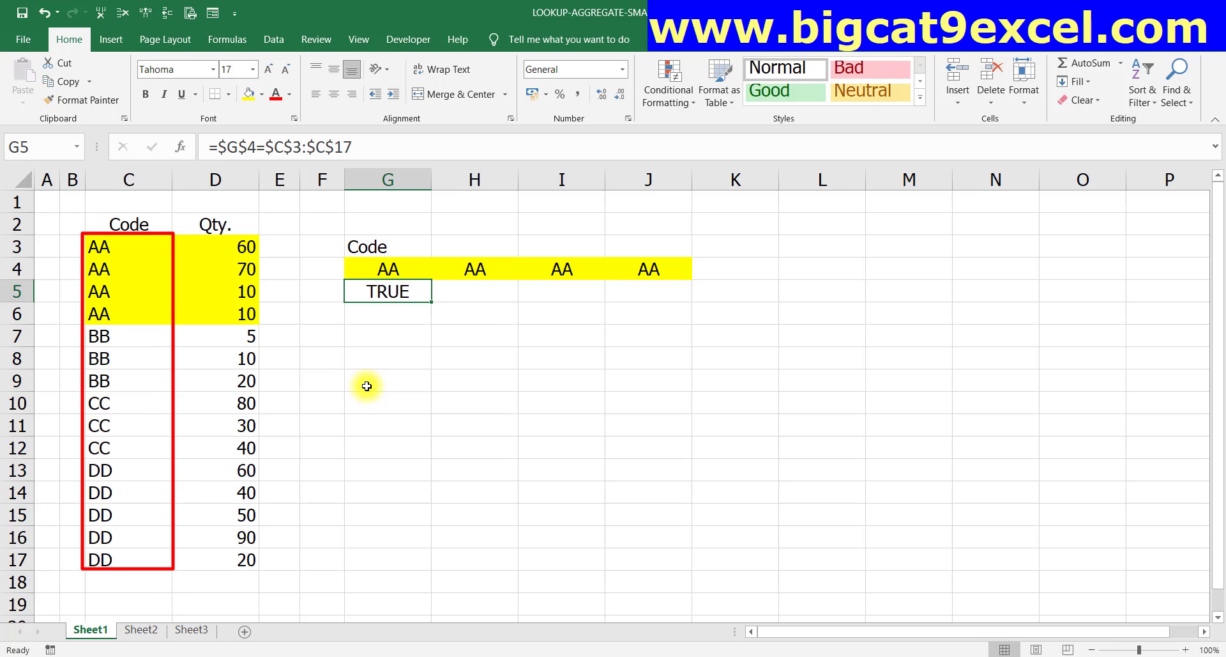
key("F2")
key("F9")
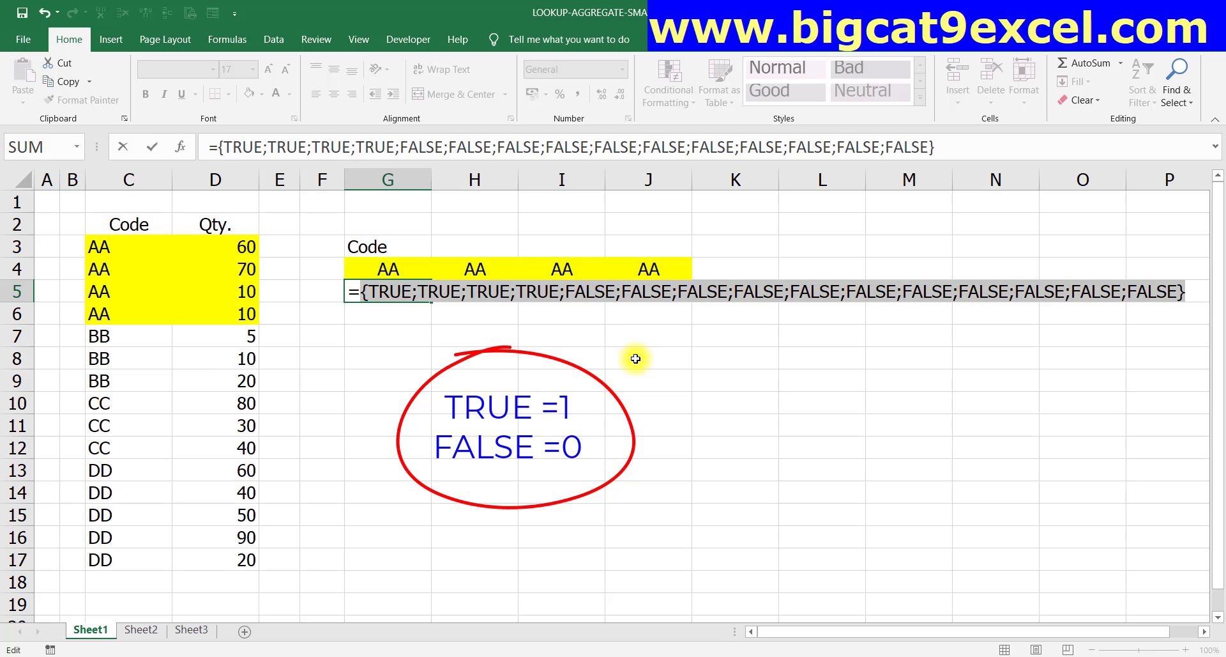
- Rewrite G5 as =ROW($3:$17)/($G$4=$C$3:$C$17), returning row 3 for code AA
key("ctrl+z")
key("Left")
type("ROW")
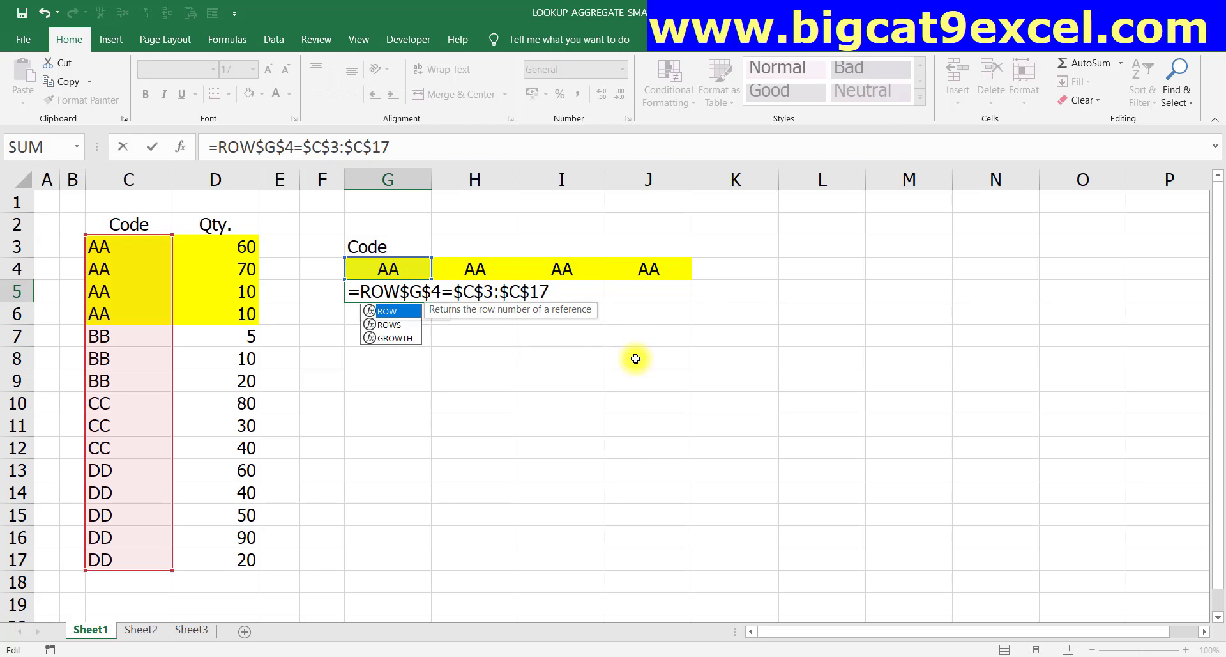
type("(3:")
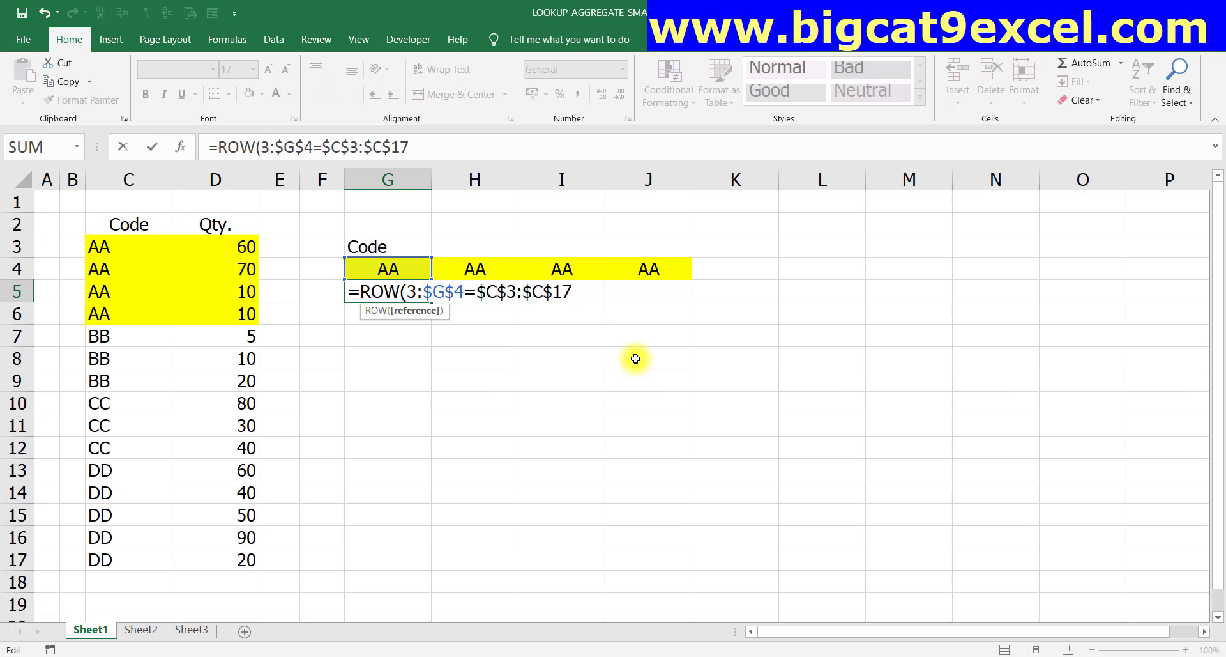
type("17)")
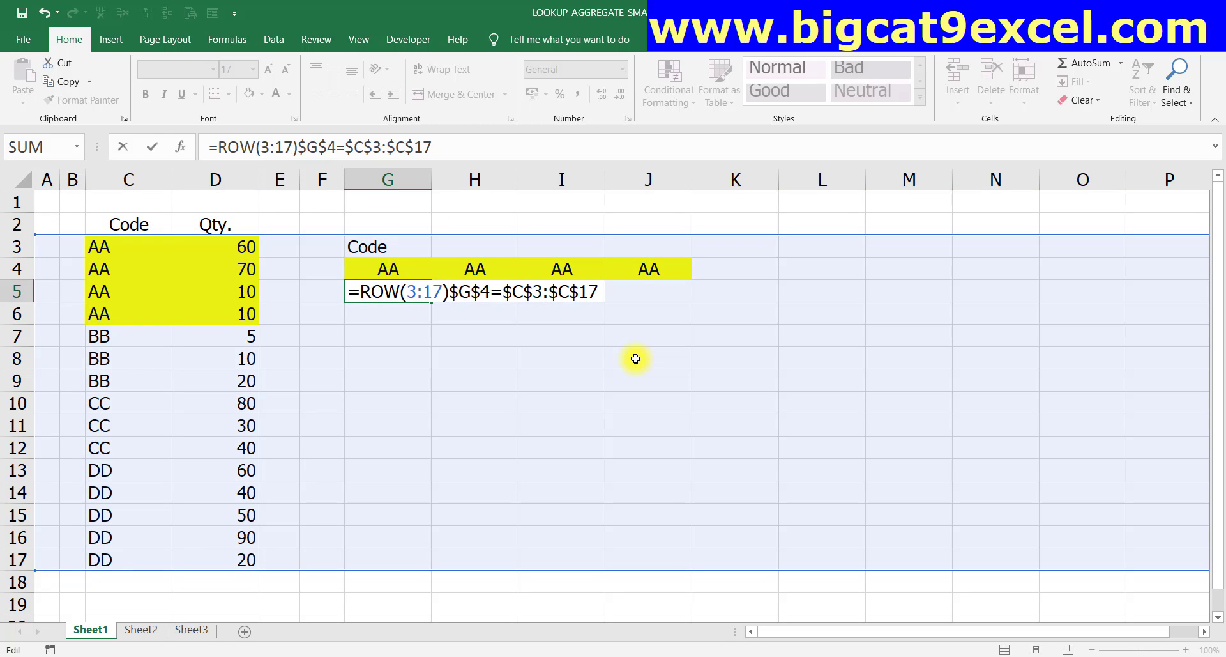
type("/")
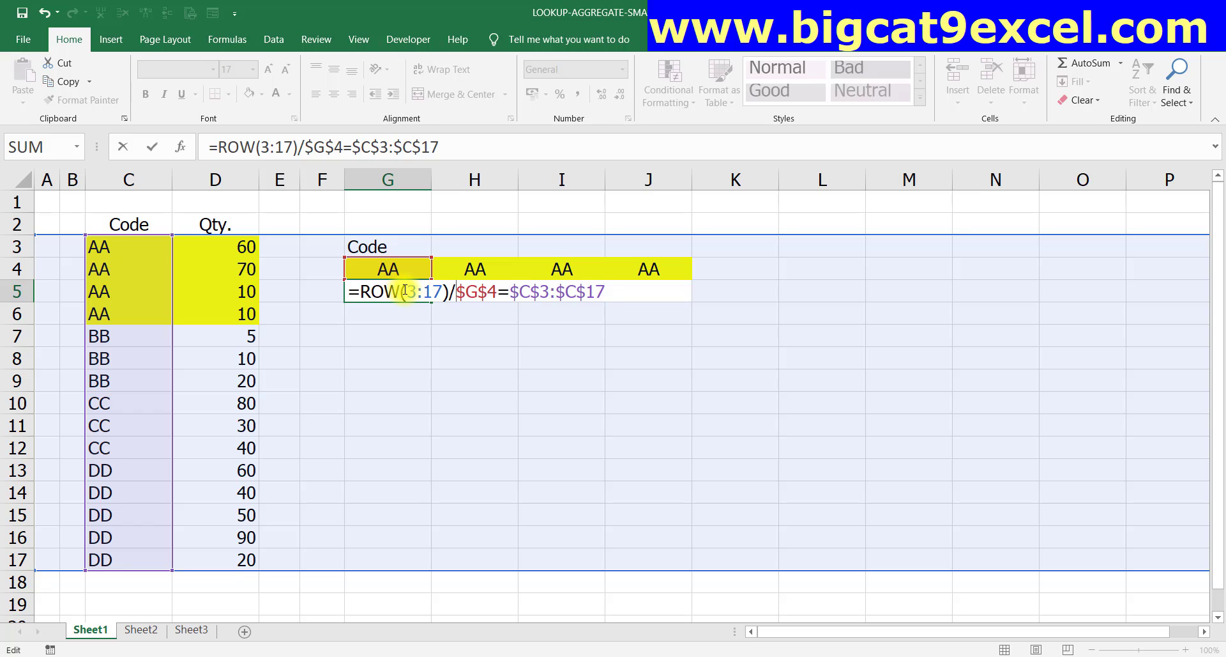
left_click_drag(408, 291, 443, 294)
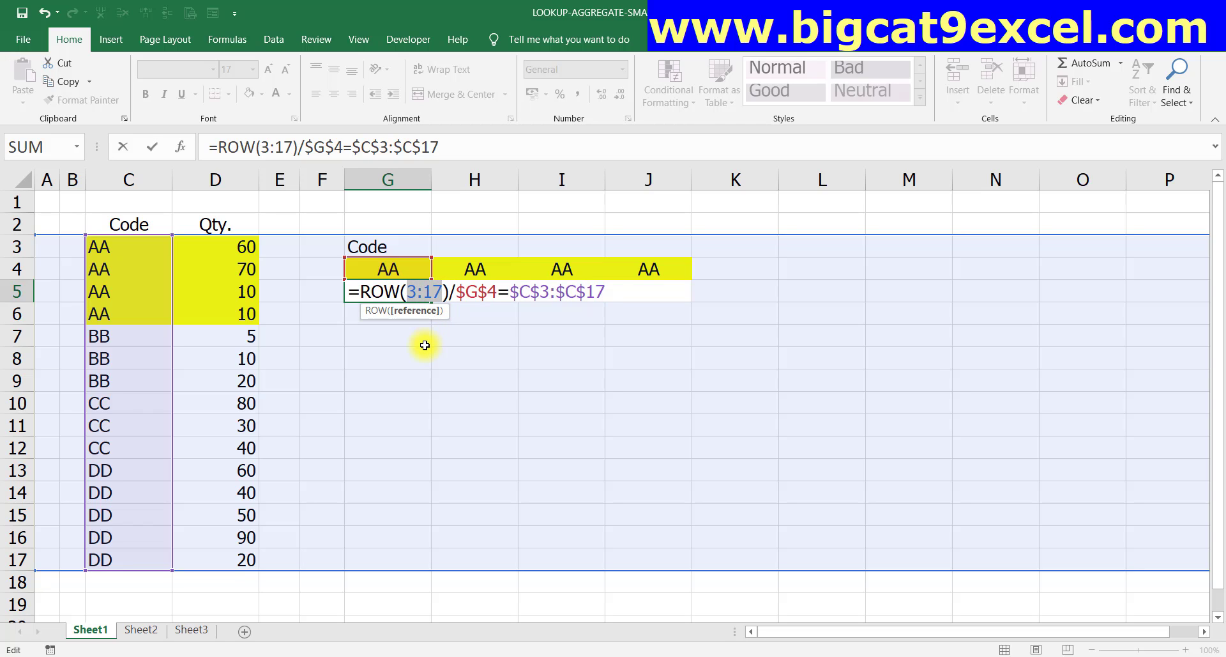
key("F4")
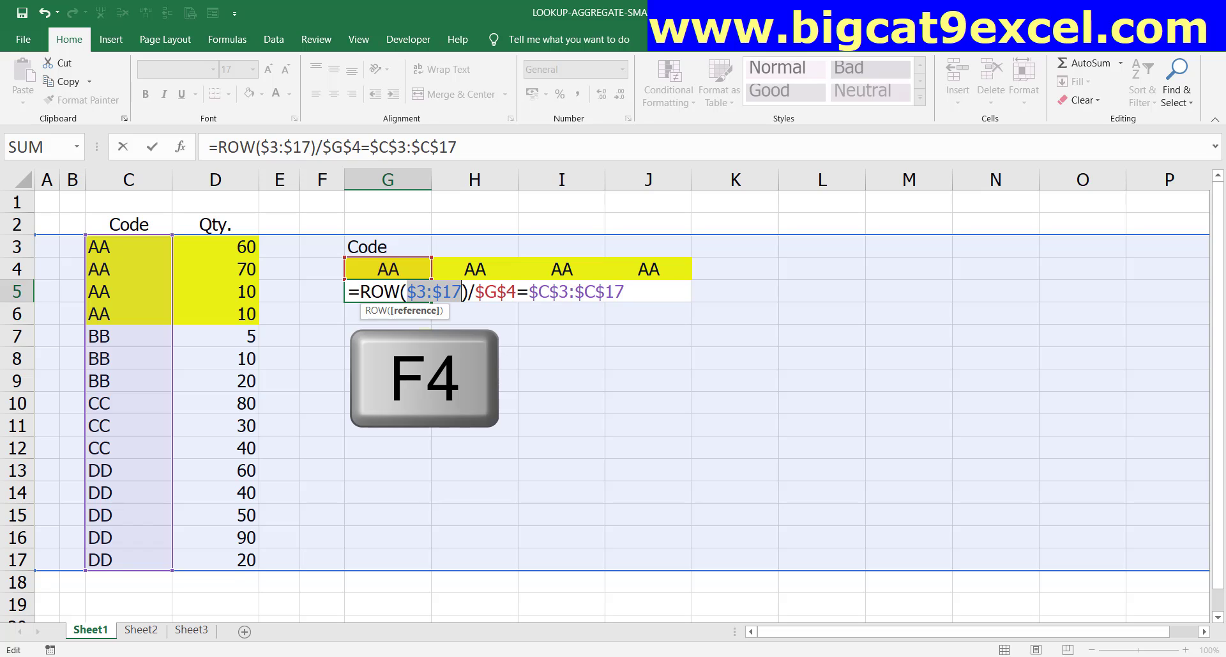
key("Right")
key("Right")
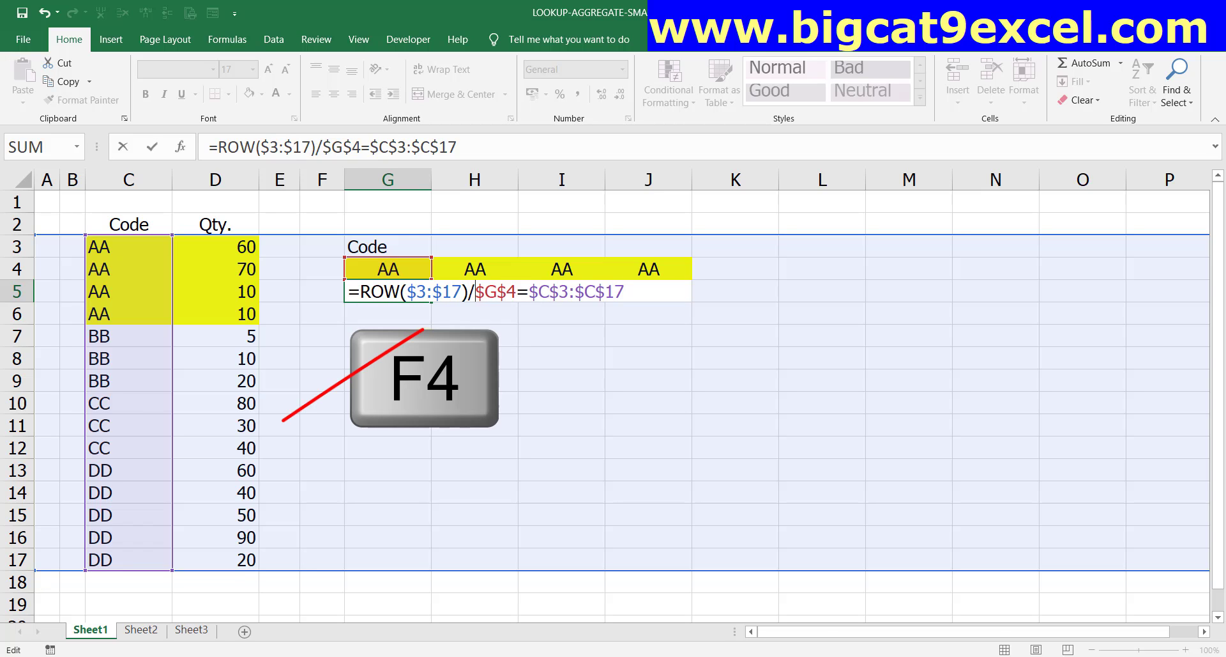
key("Right")
type("(")
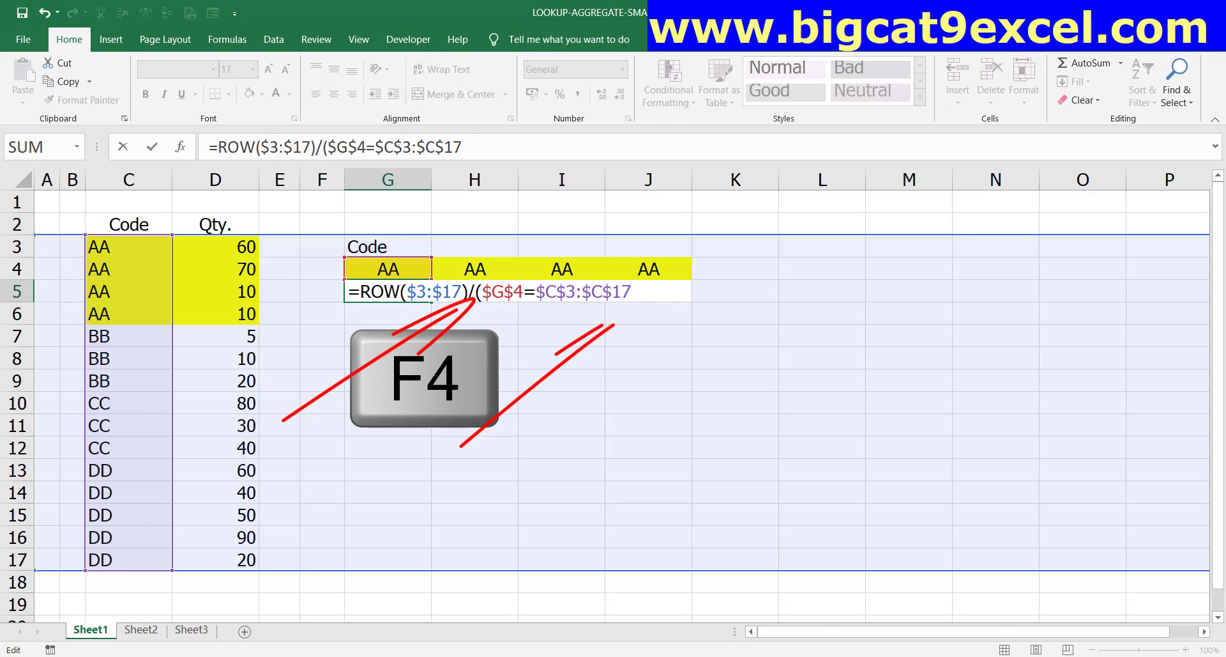
key("End")
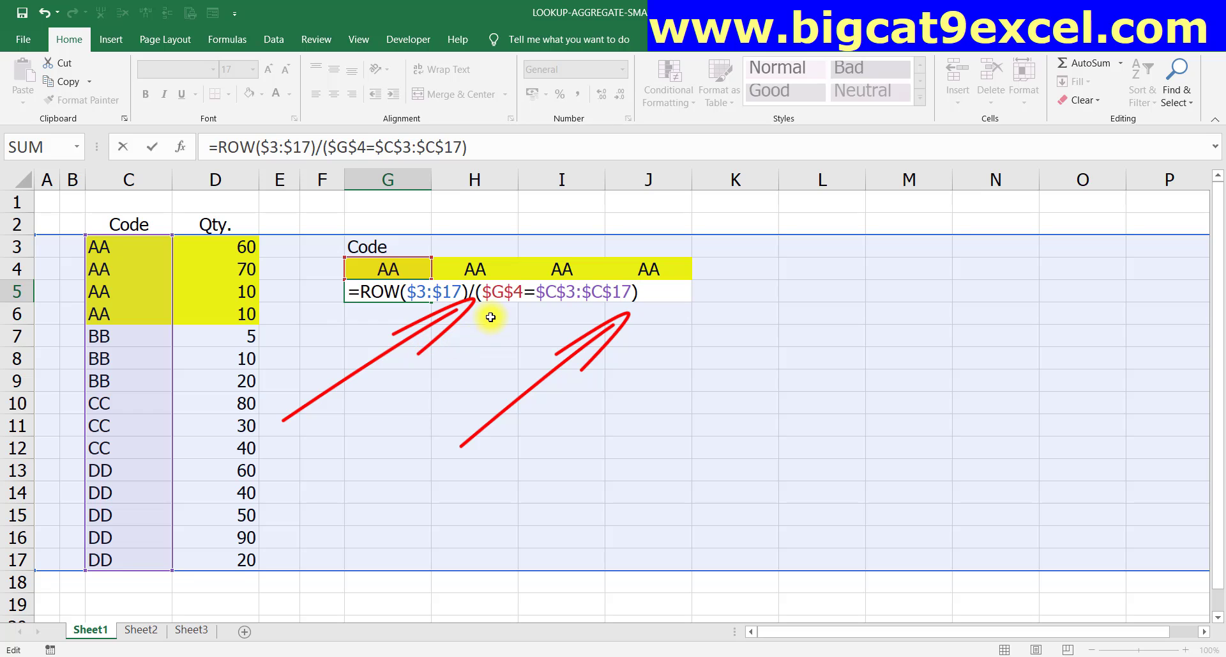
key("ctrl+Return")
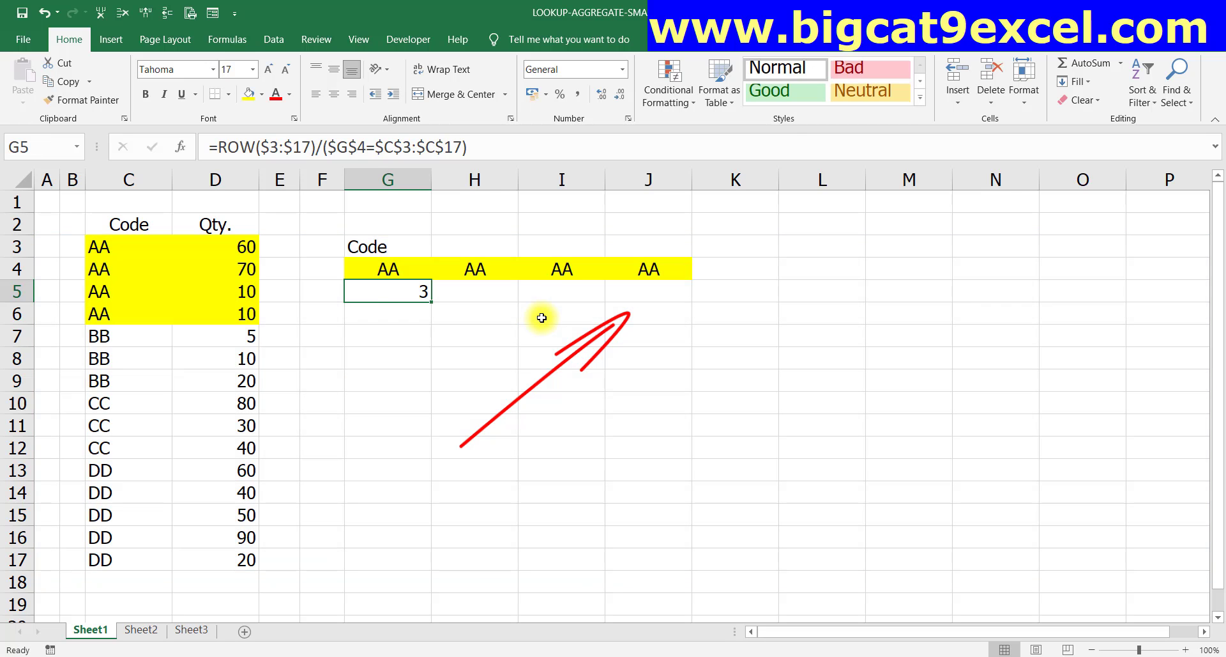
- Evaluate G5's whole formula and its ROW($3:$17) part to see the row-number arrays for AA
key("F2")
key("F9")
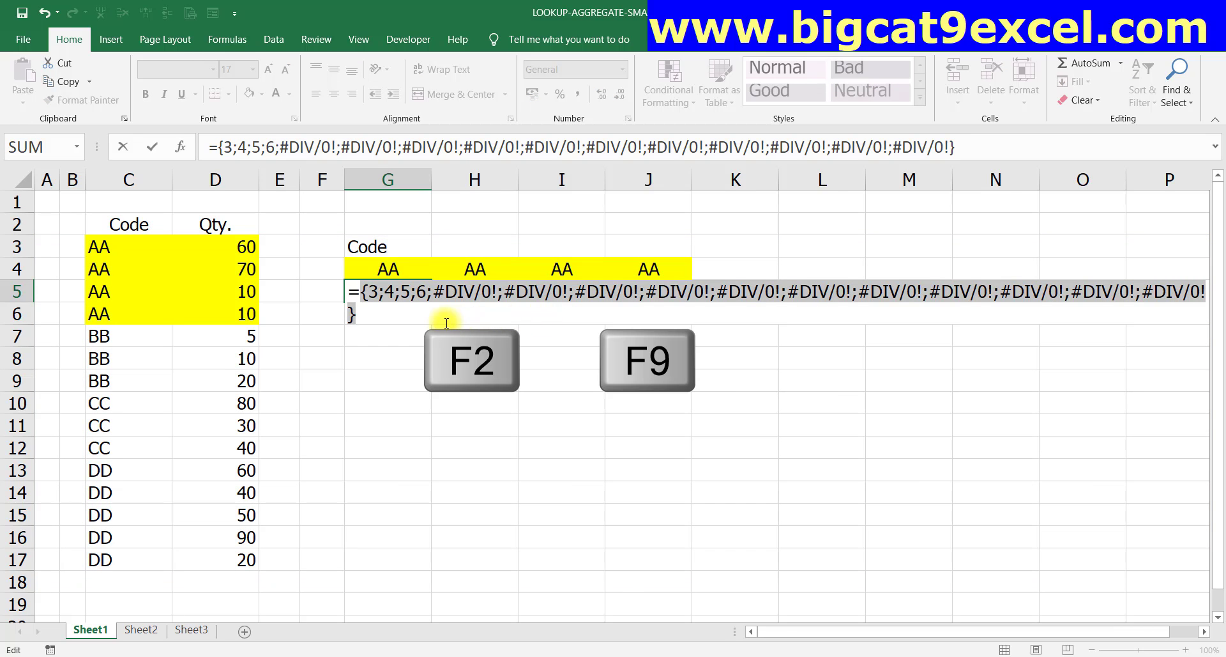
key("Escape")
key("F2")
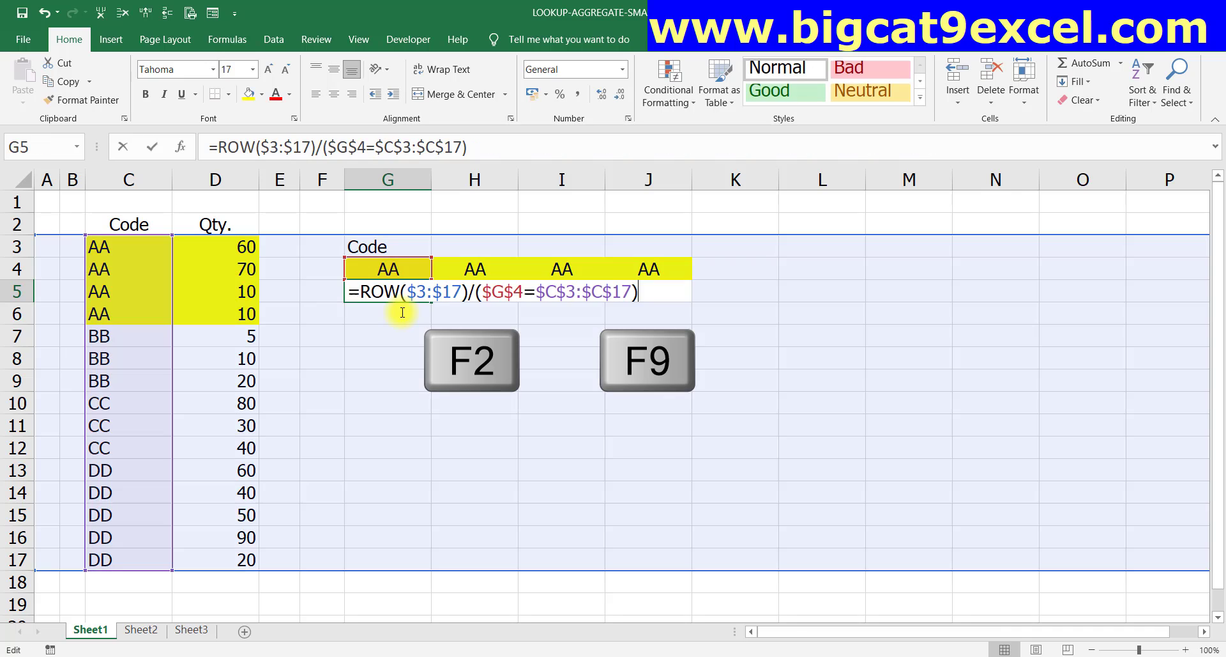
key("Home")
key("Right")
key("shift+Right")
key("shift+Right")
key("shift+Right")
key("shift+Right")
key("shift+Right")
key("shift+Right")
key("shift+Right")
key("shift+Right")
key("shift+Right")
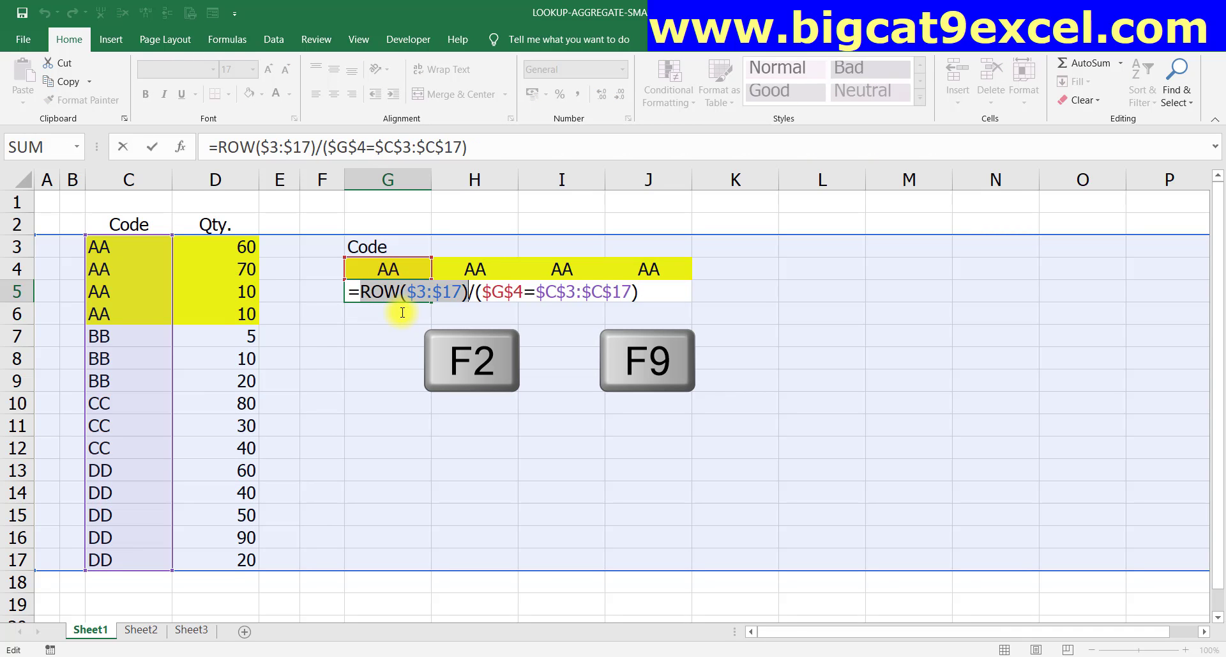
key("F9")
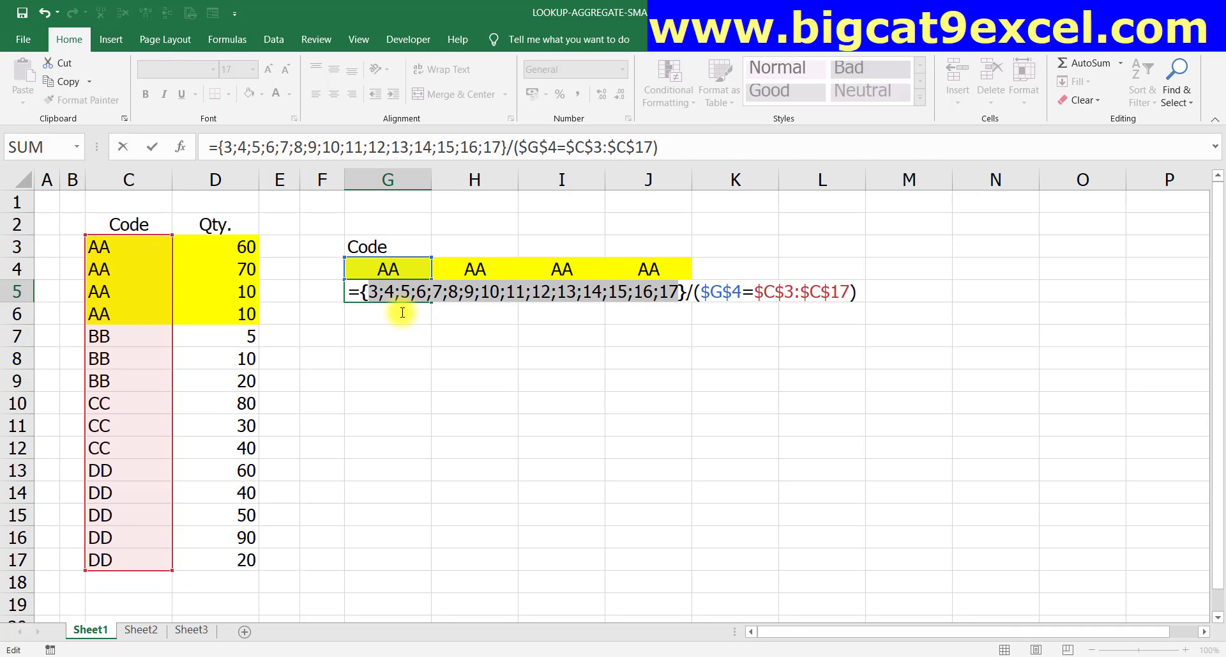
- Evaluate the code condition and the full G5 formula for AA, then cancel the edit
key("Right")
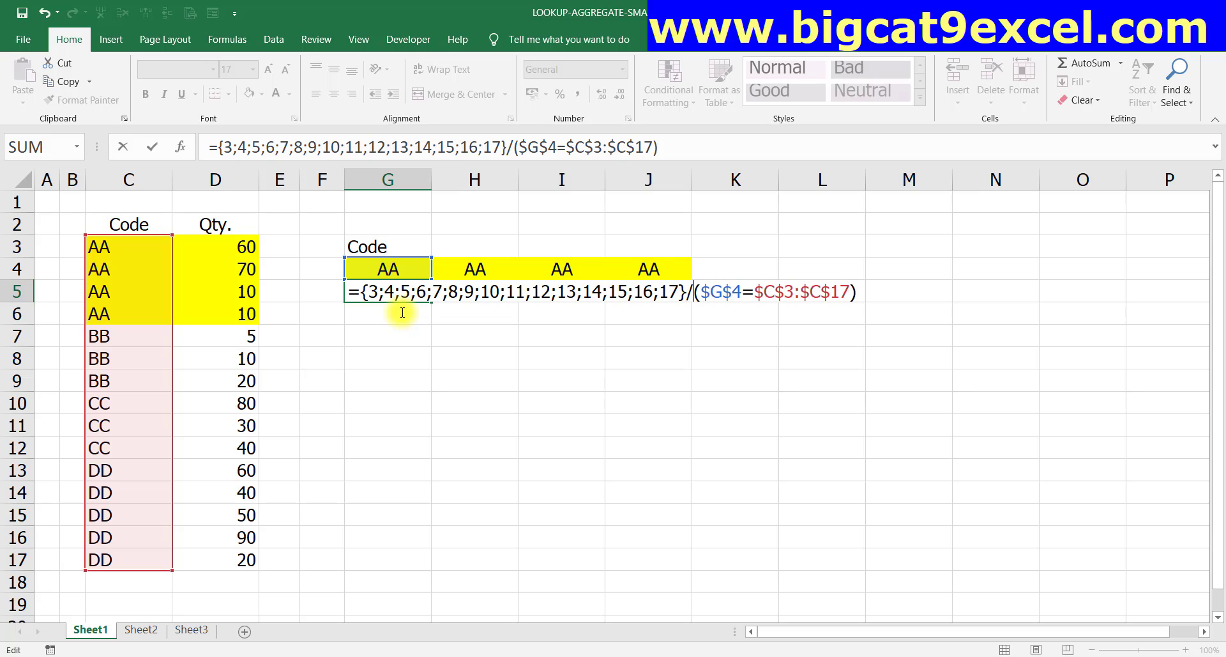
key("shift+End")
key("F9")
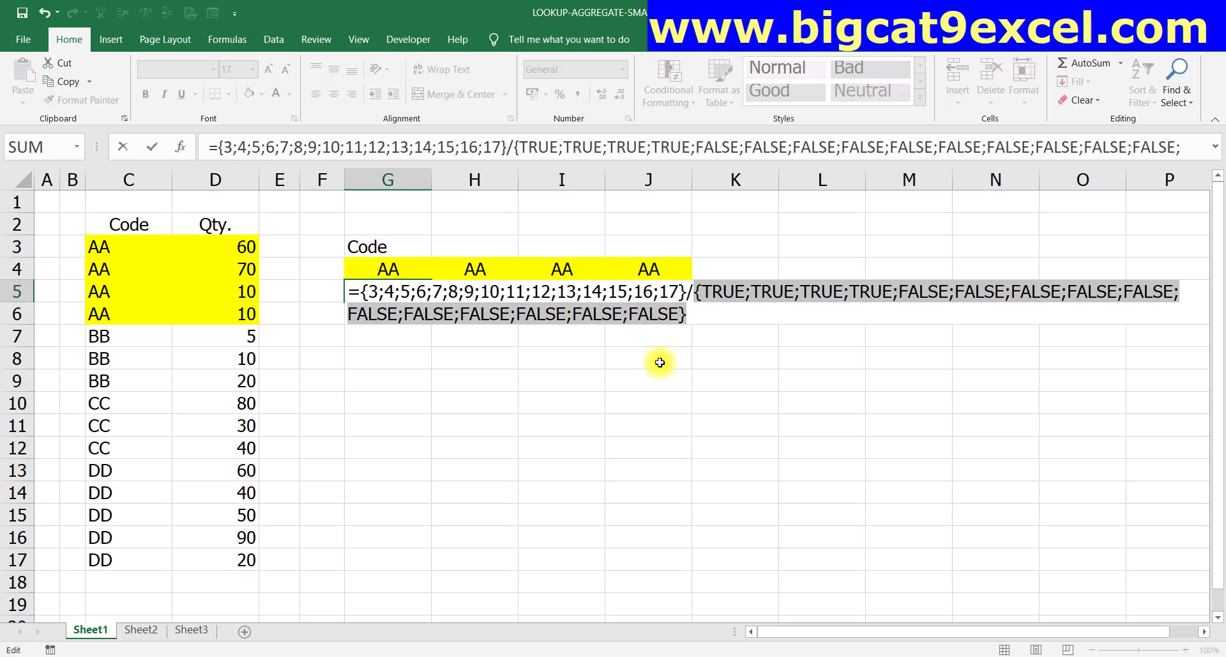
key("Escape")
key("F2")
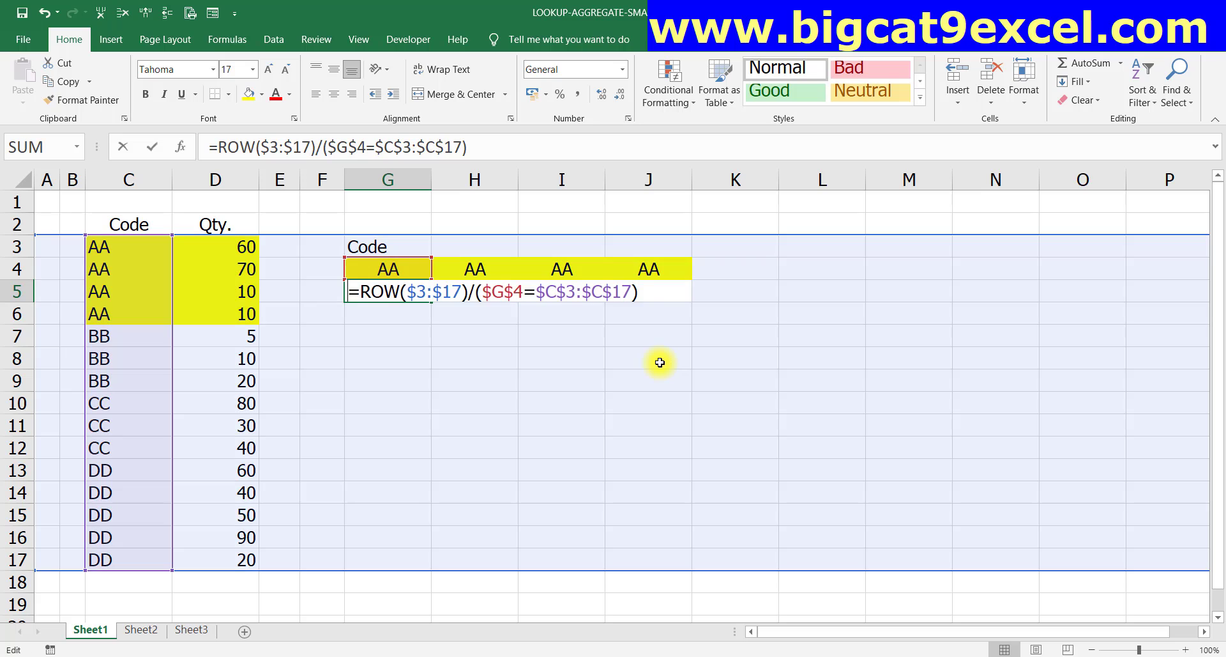
key("shift+Home")
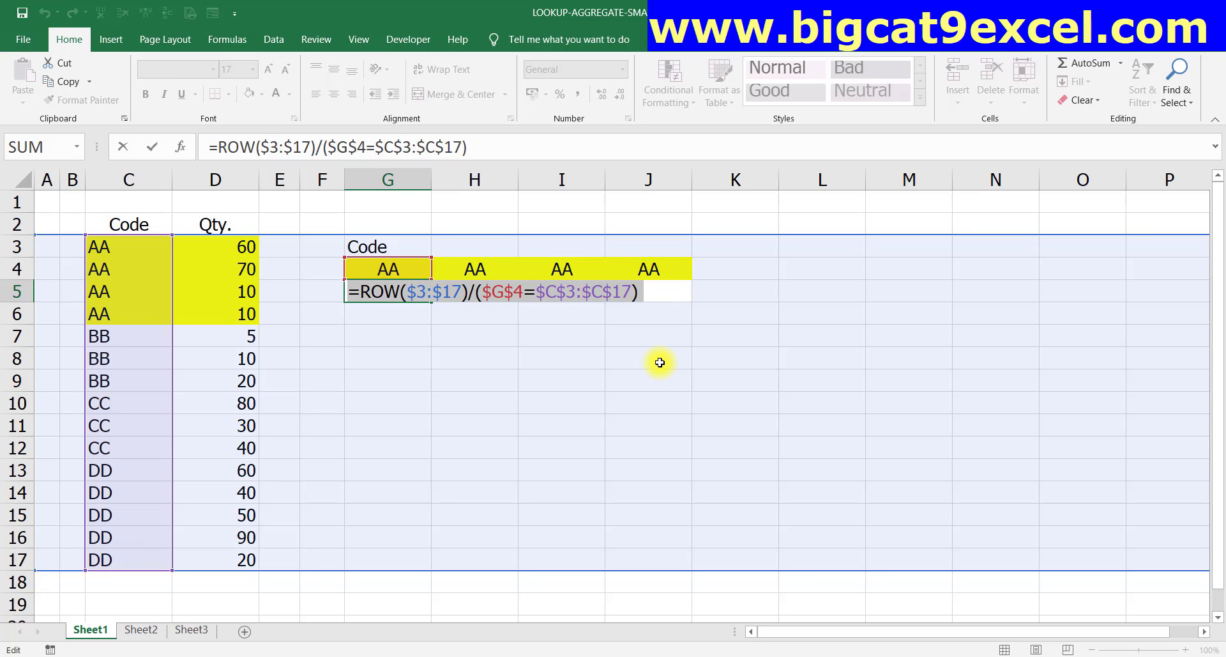
key("F9")
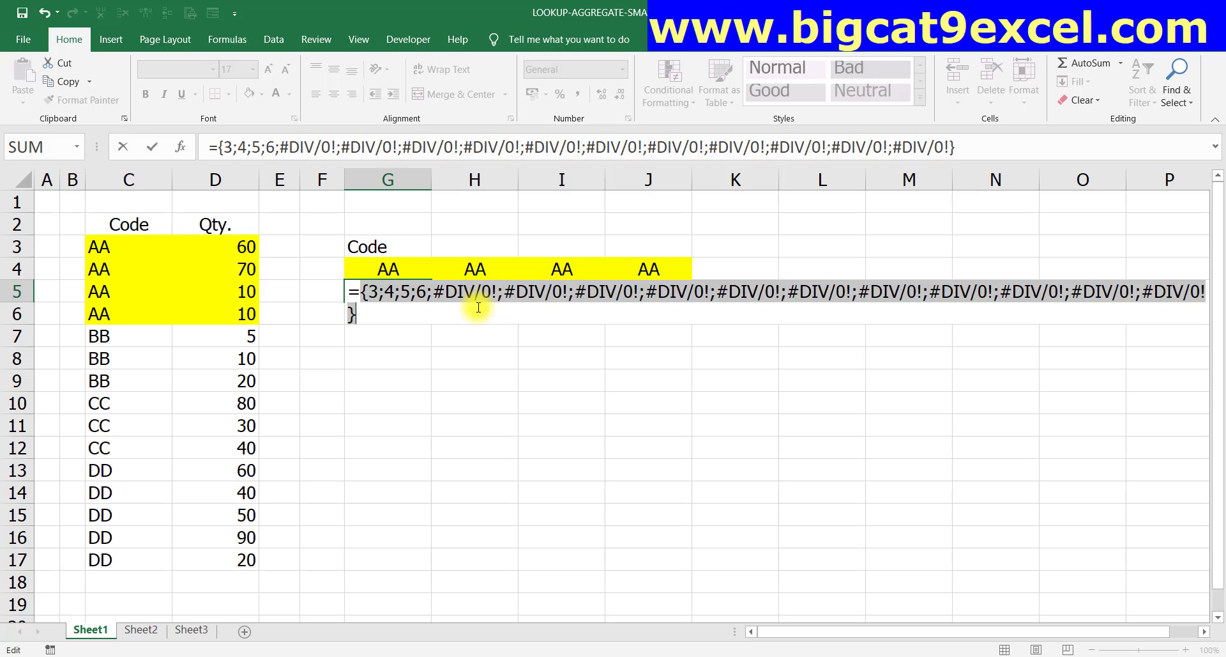
key("Escape")
- Switch G4 to code BB and evaluate G5's formula to see its matching rows
left_click(421, 270)
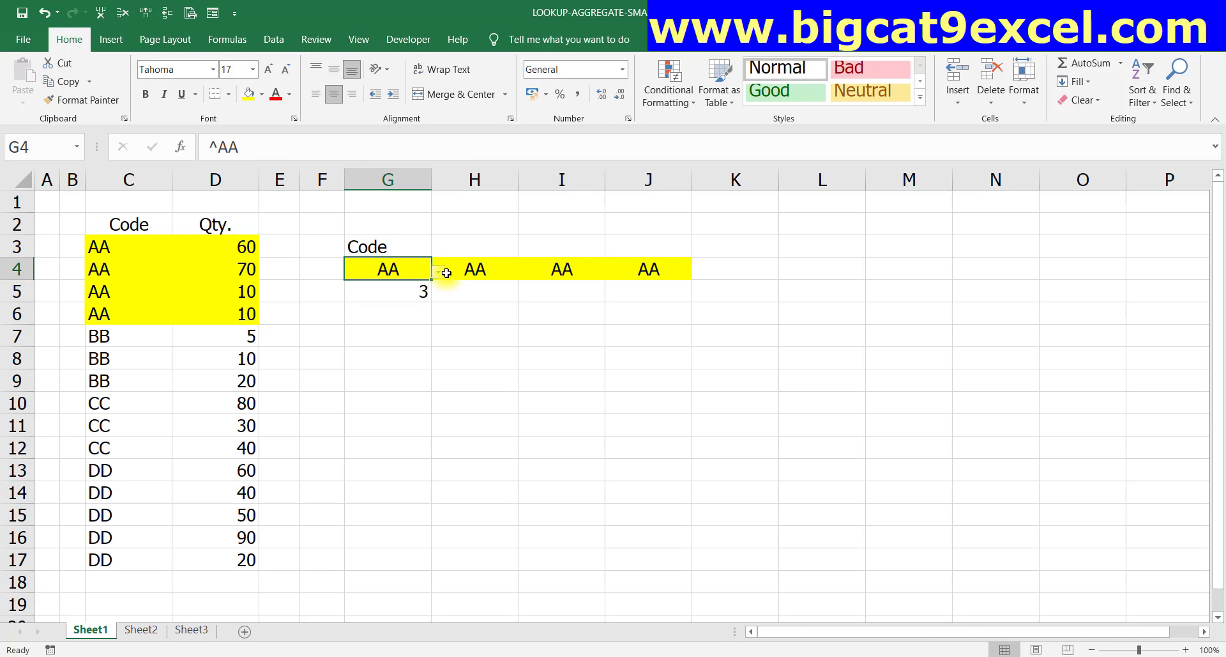
left_click(445, 272)
left_click(414, 293)
left_click(414, 293)
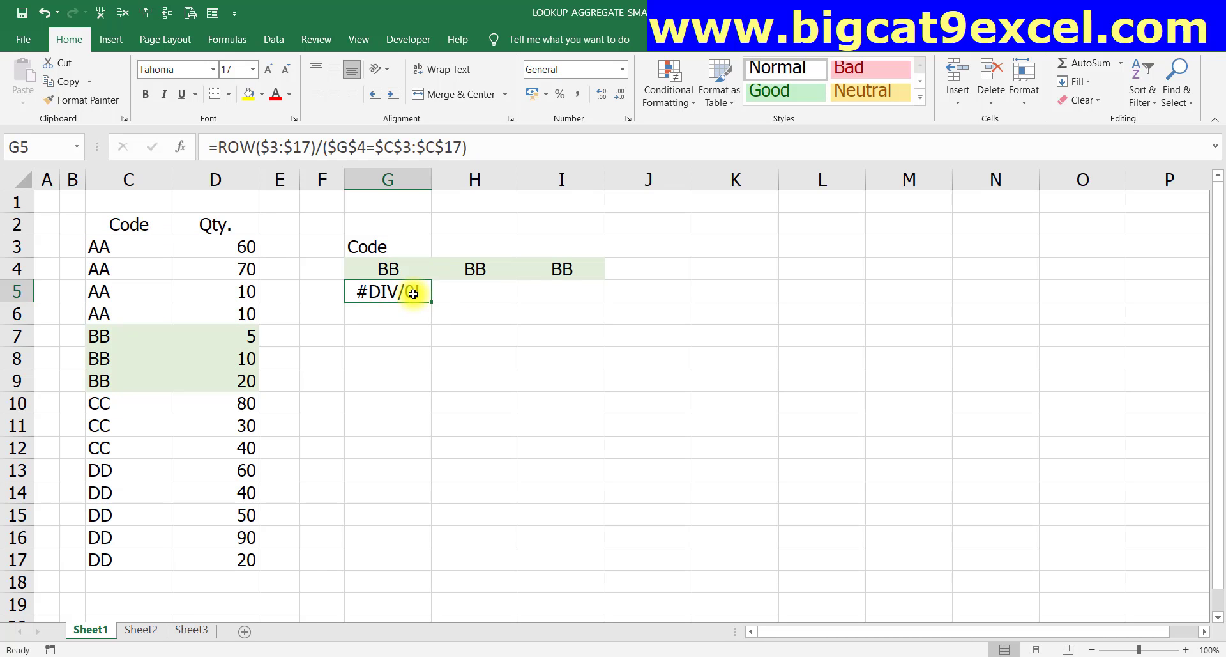
double_click(414, 293)
left_click_drag(357, 294, 553, 326)
key("F9")
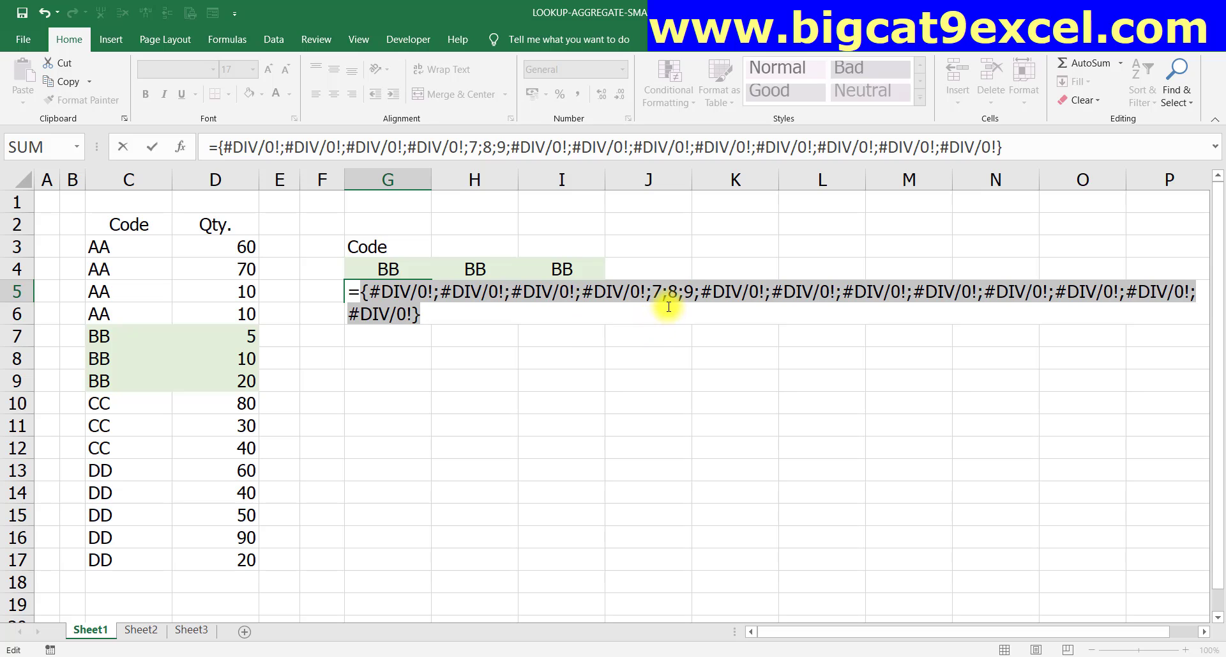
key("Escape")
- Switch G4 to code CC and evaluate G5's formula, showing rows 10–12
left_click(412, 270)
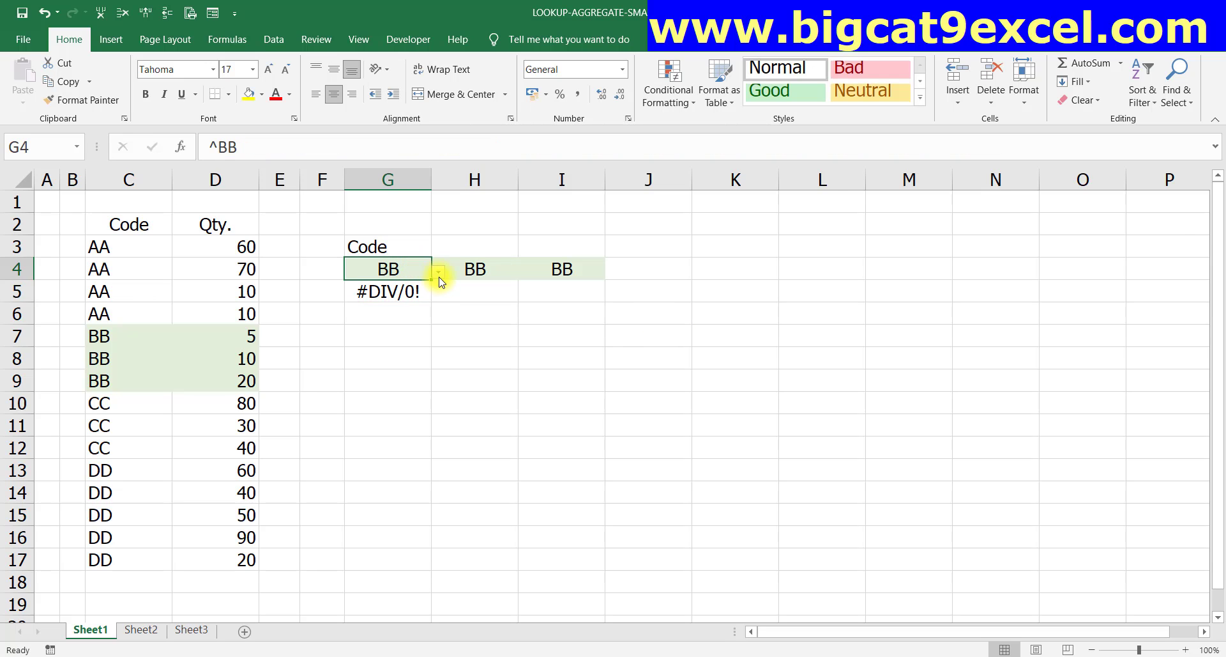
left_click(438, 273)
left_click(410, 305)
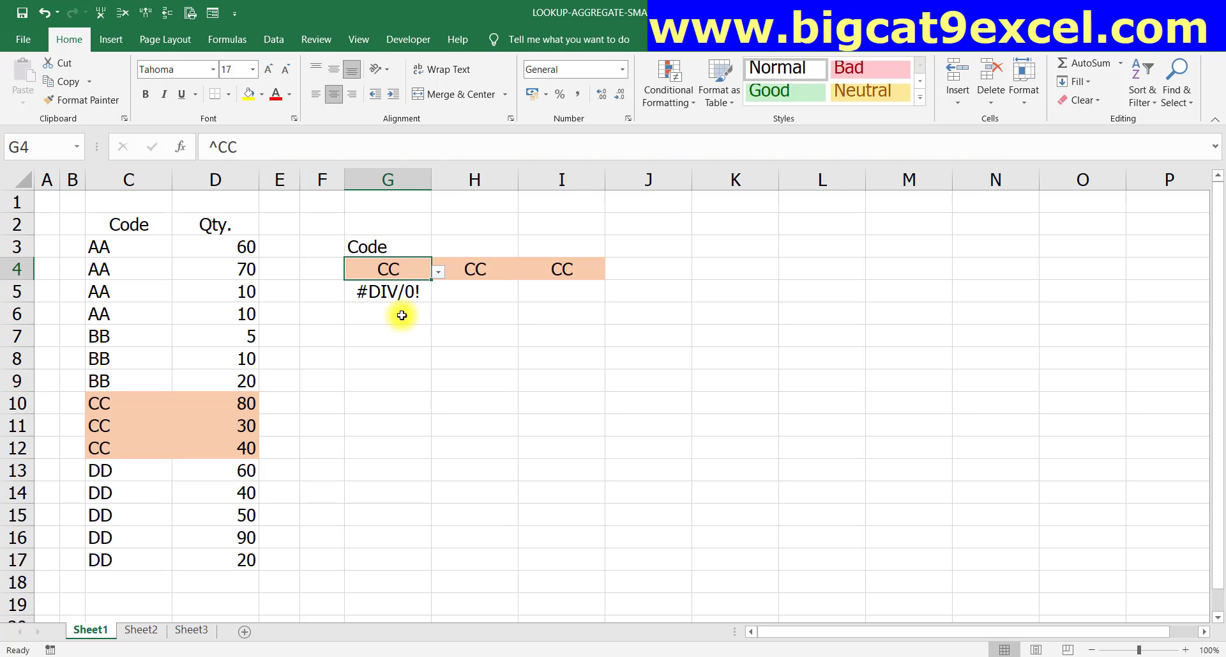
left_click(399, 287)
double_click(400, 287)
left_click_drag(356, 293, 443, 342)
key("F9")
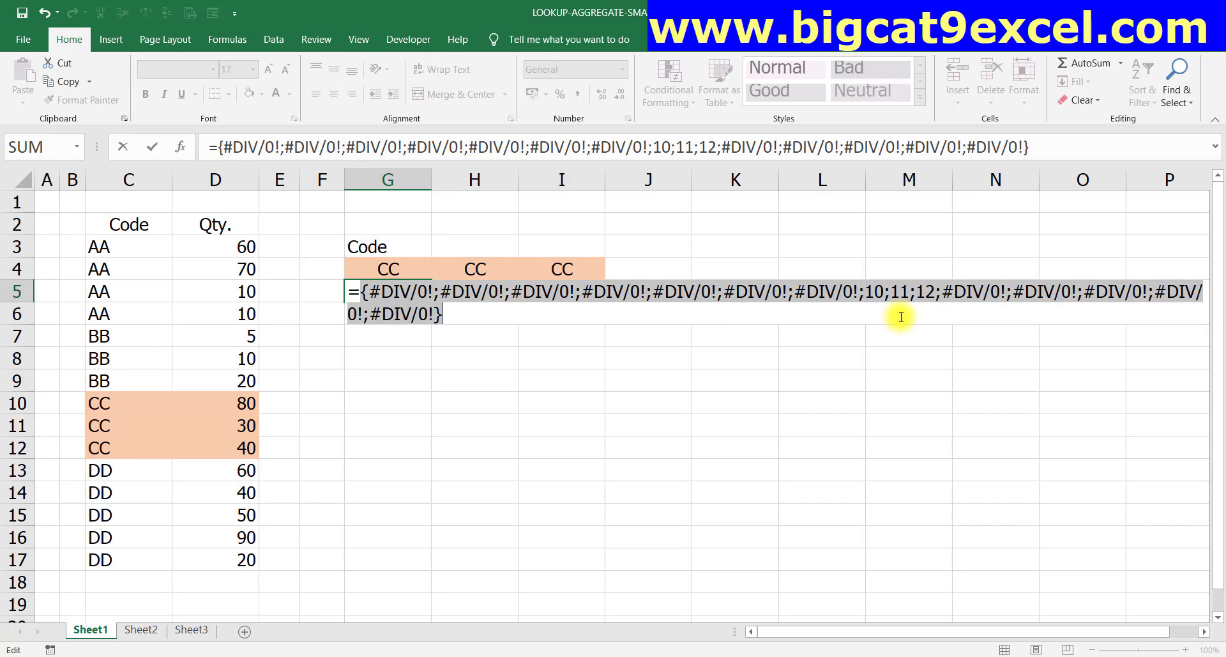
key("Escape")
- Switch G4 to code DD and evaluate G5's formula, showing rows 13–17
left_click(399, 272)
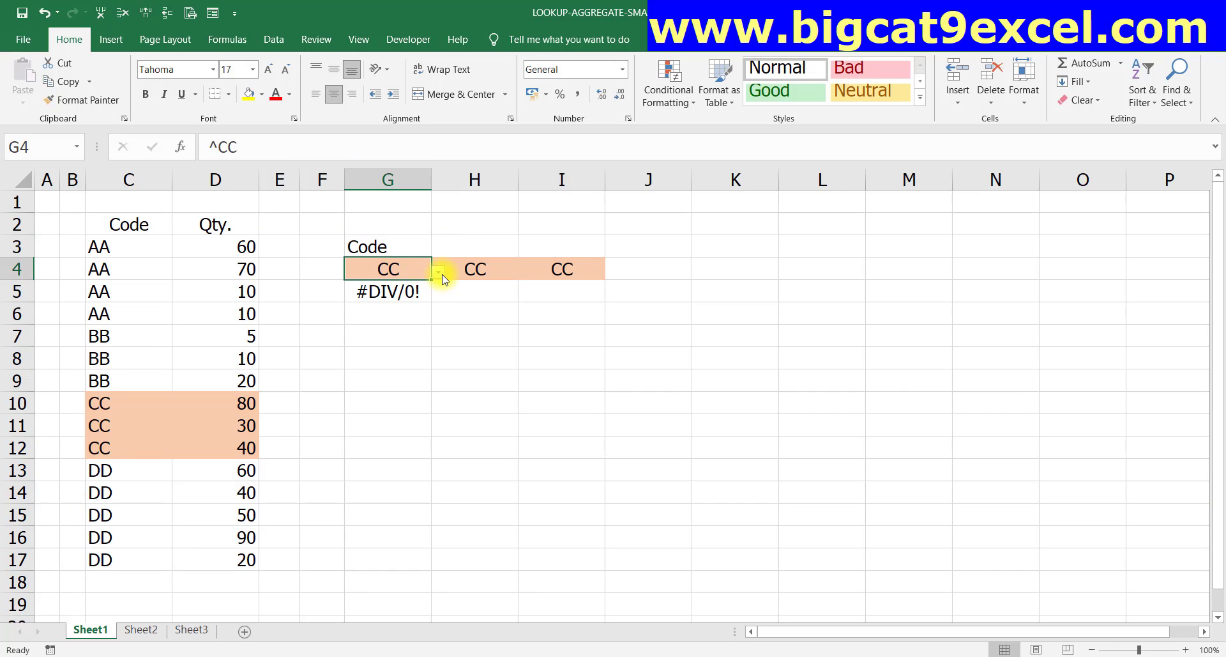
left_click(438, 273)
left_click(401, 318)
double_click(399, 290)
left_click_drag(357, 293, 1083, 326)
key("F9")
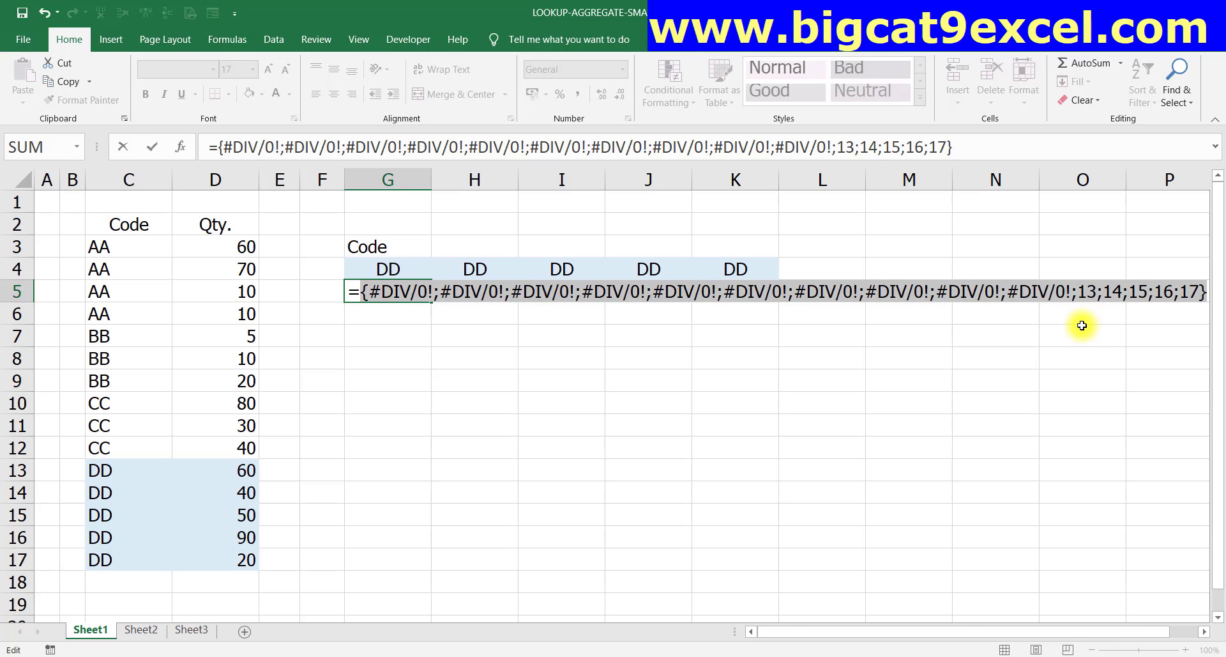
key("Escape")
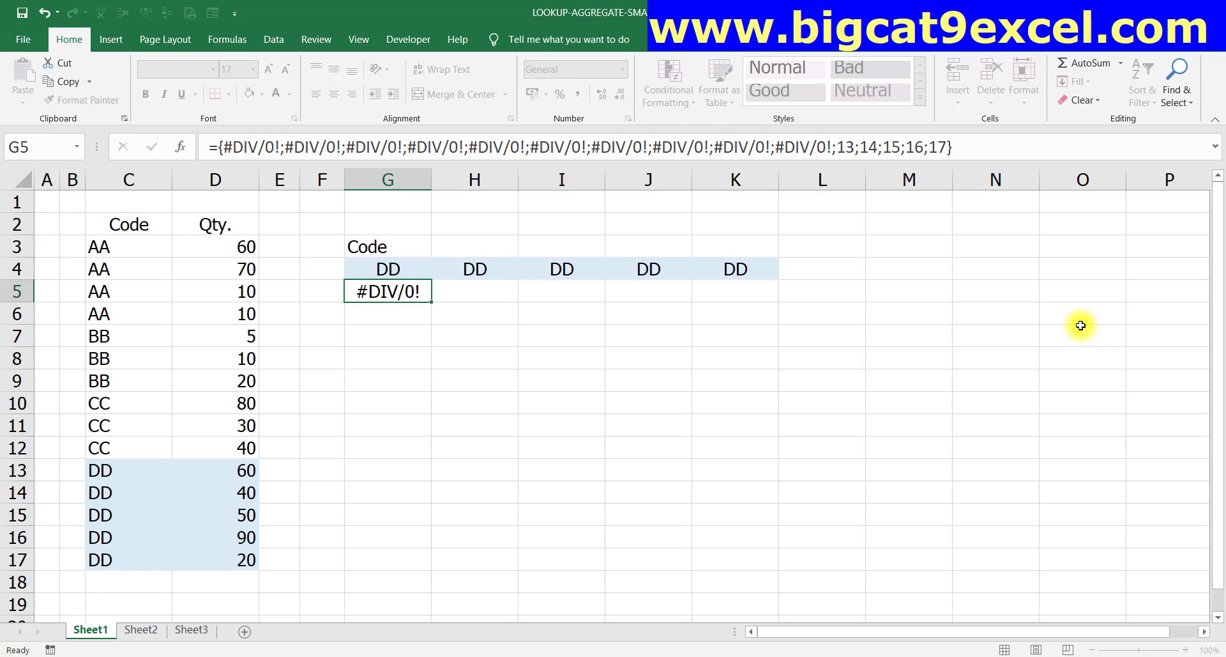
key("F2")
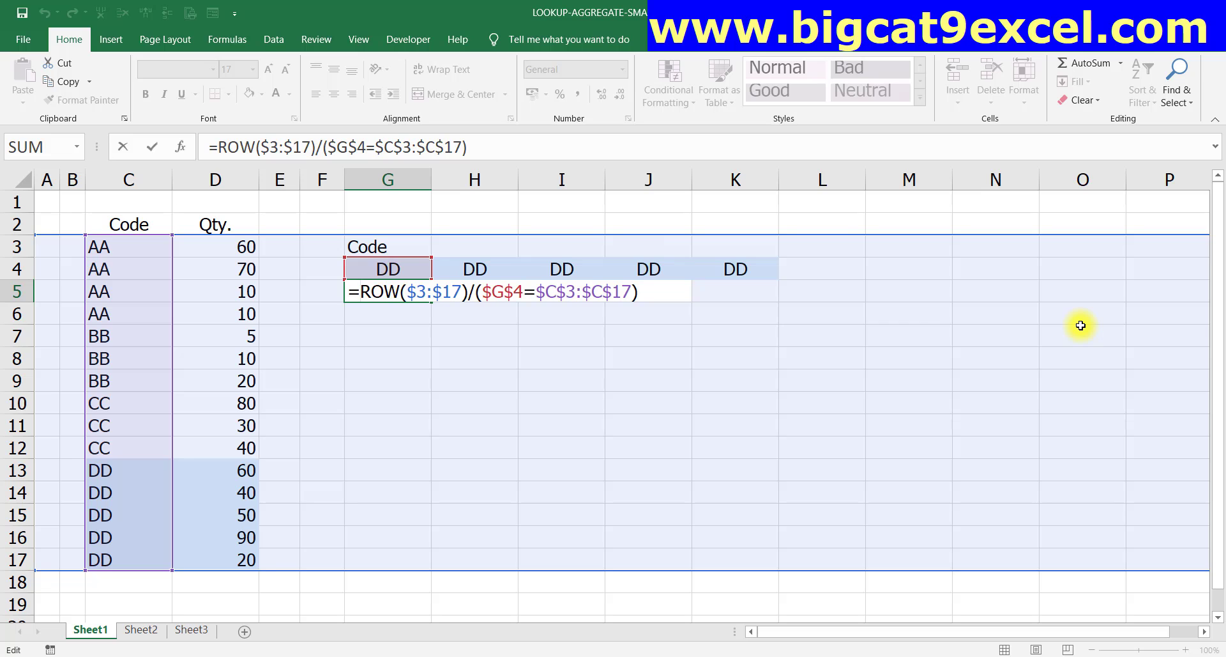
- Wrap G5's row formula in AGGREGATE with function 15 (SMALL) and option 6 (ignore errors)
key("Home")
key("Right")
type("AGGREGATE(")
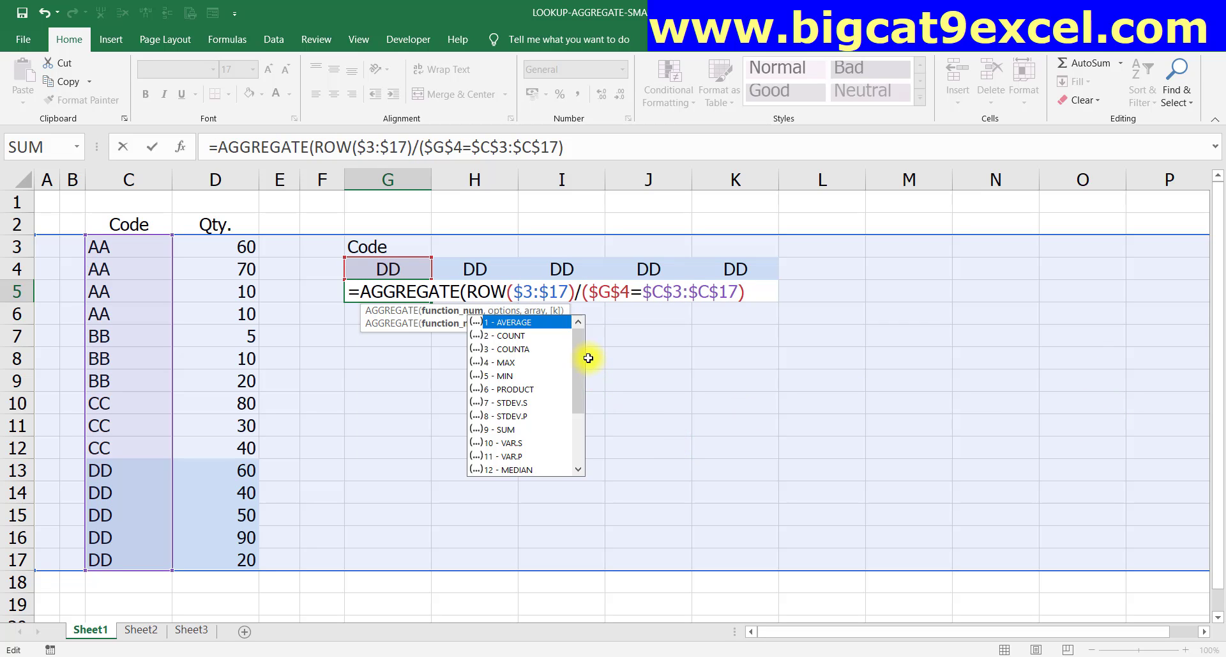
scroll(574, 362, "down", 2)
left_click(516, 429)
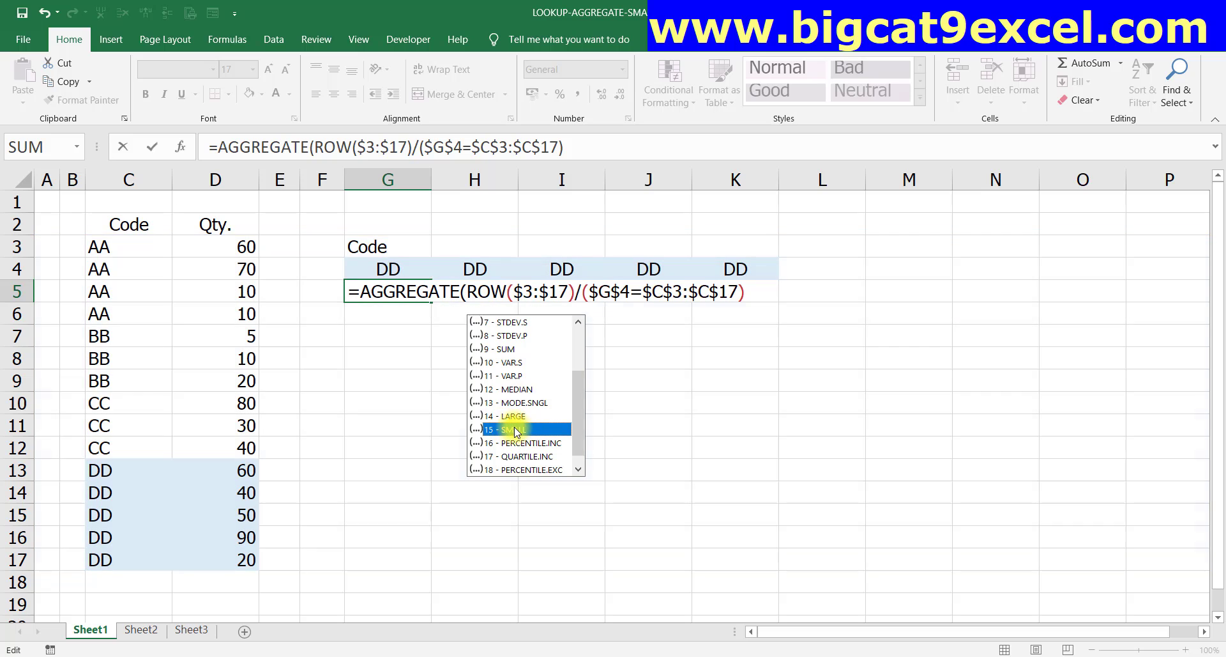
double_click(516, 429)
type(",")
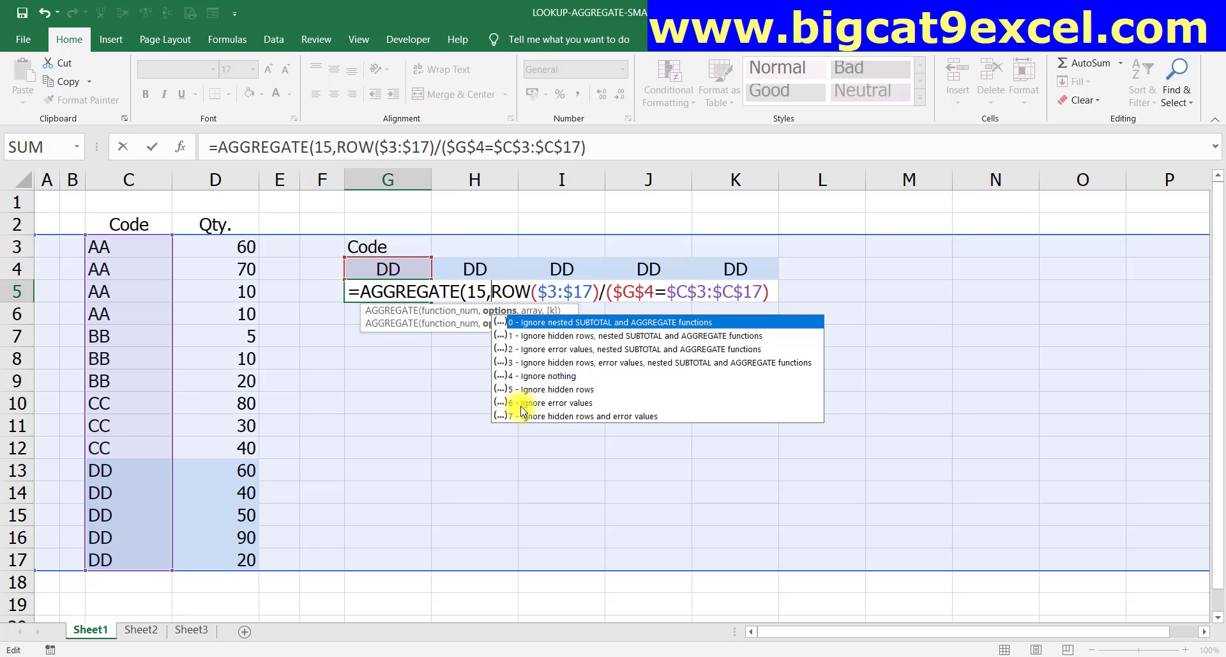
left_click(523, 405)
double_click(531, 405)
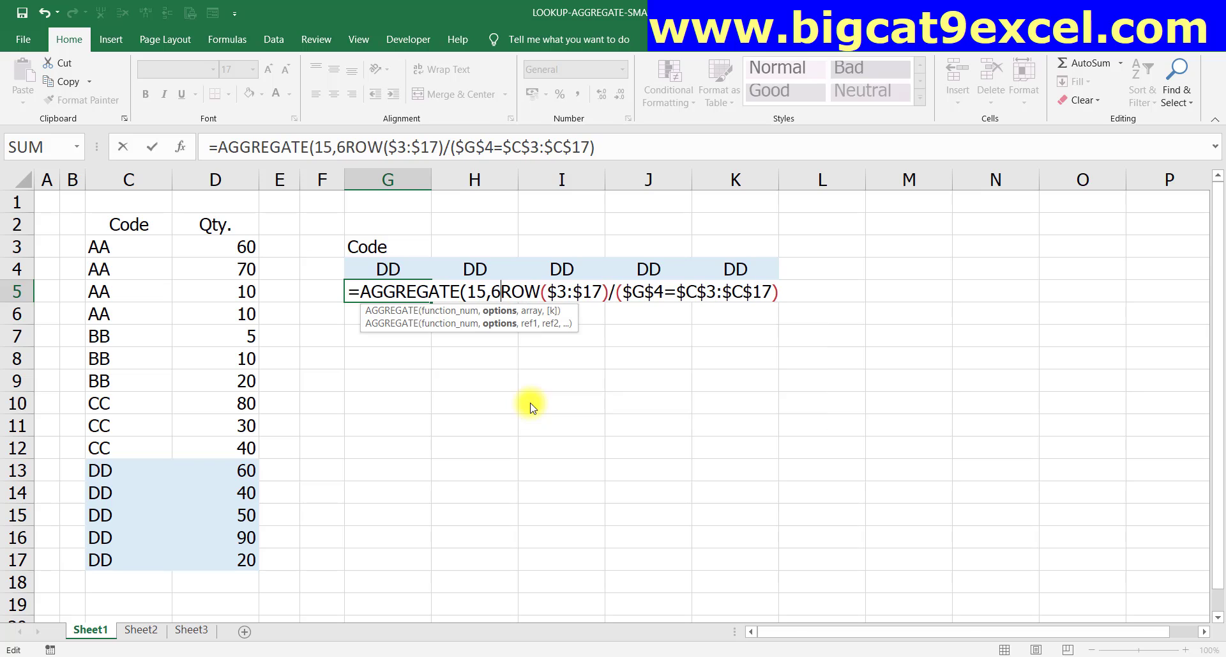
- Add COLUMN(A1) as the k argument and commit, so G5 returns 13
type(",")
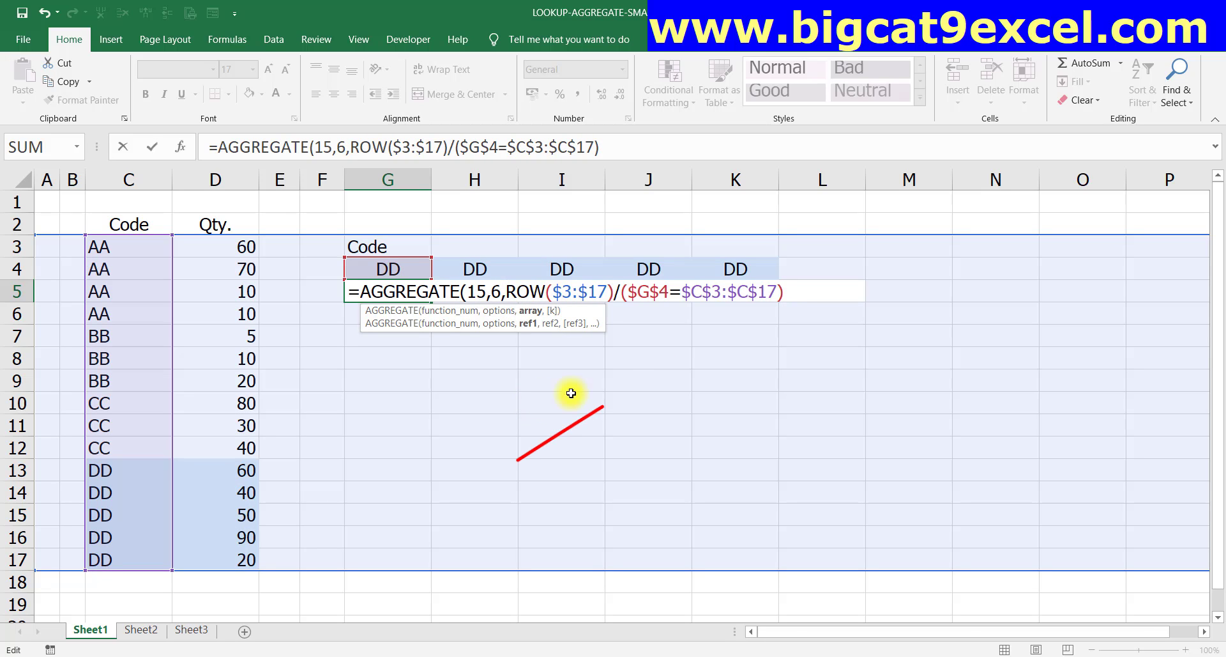
type(",")
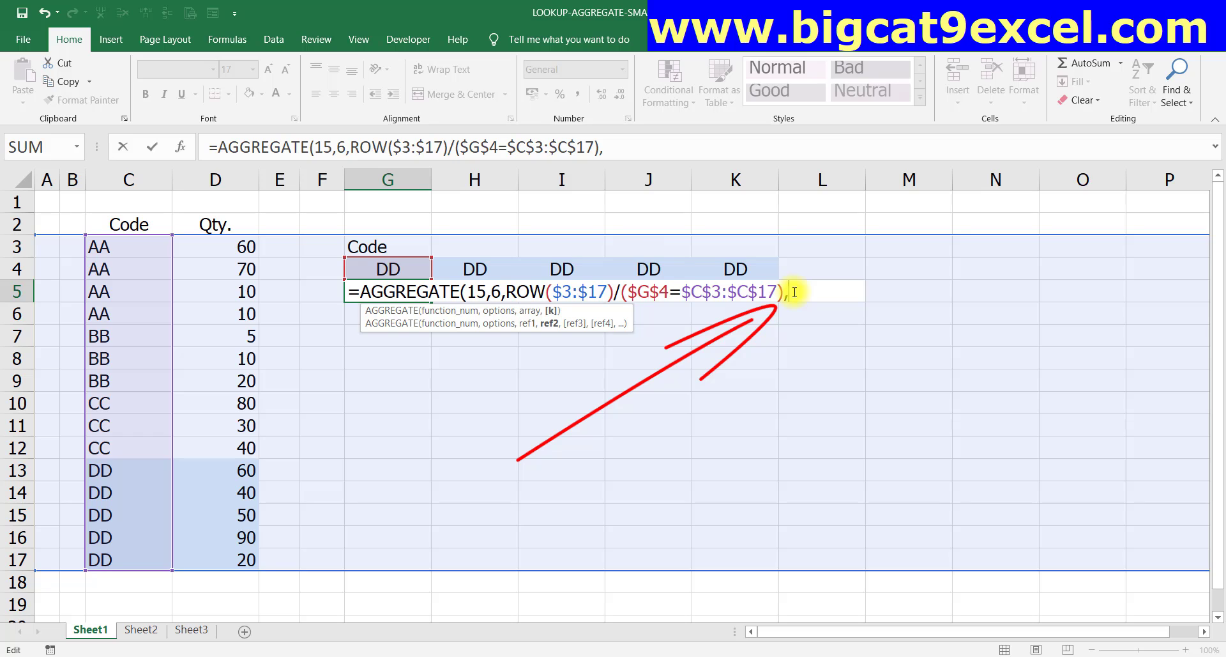
type("COLUMN(")
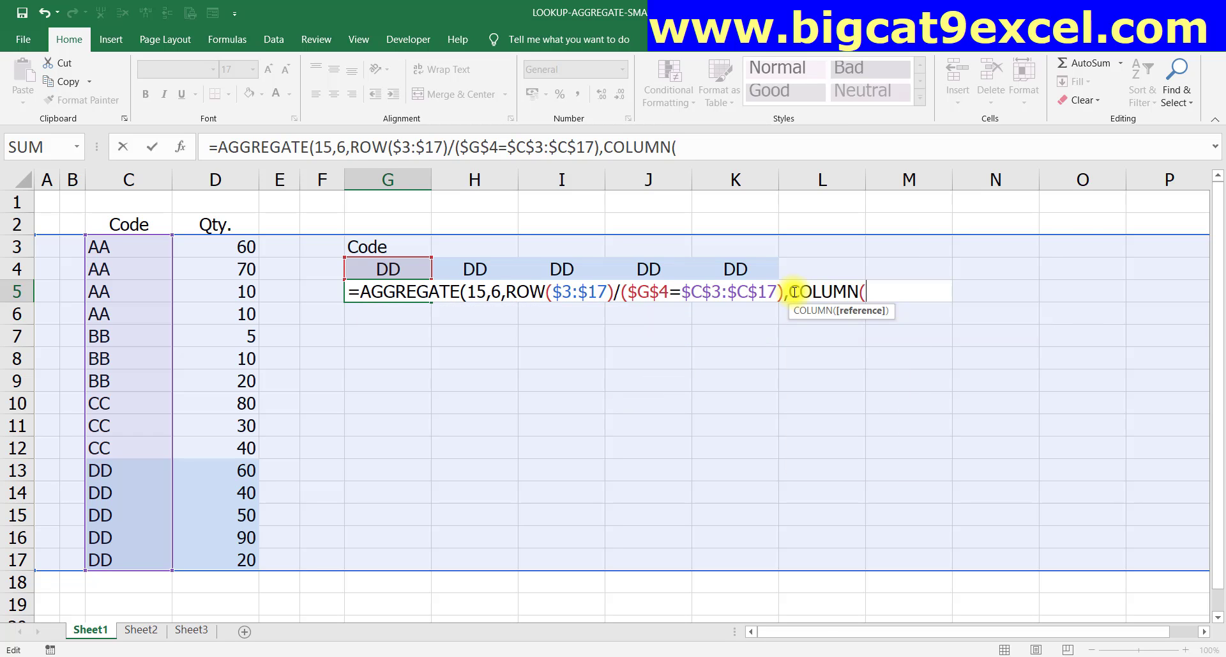
type("A1)")
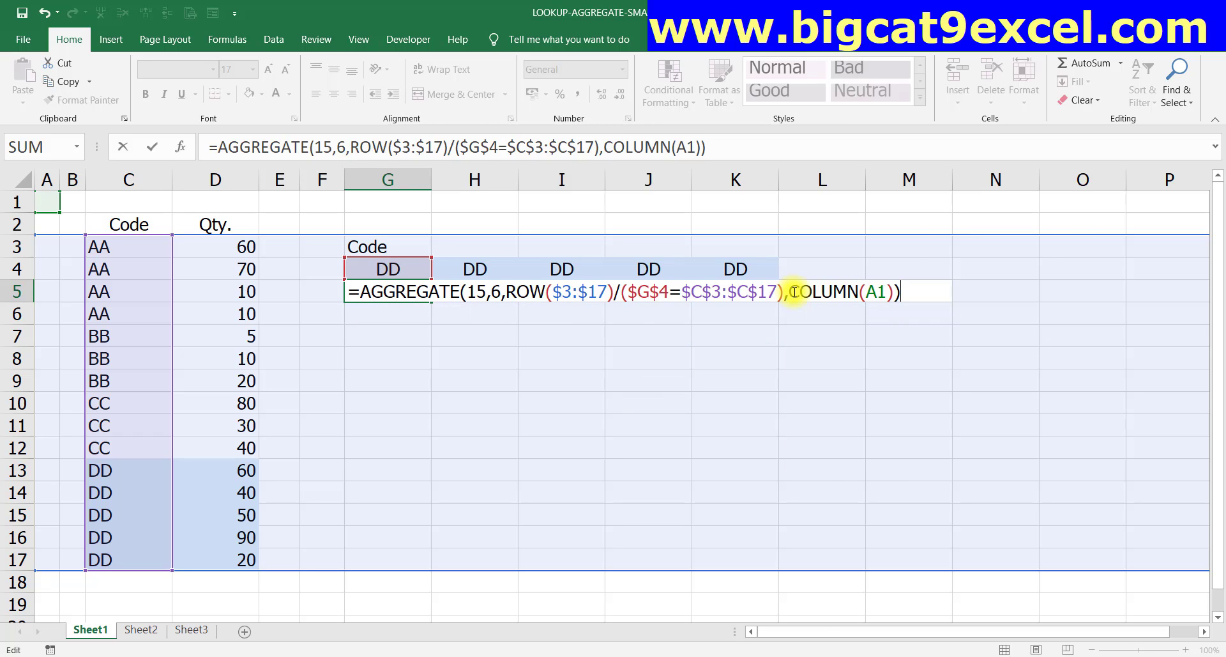
key("BackSpace")
key("BackSpace")
type("999")
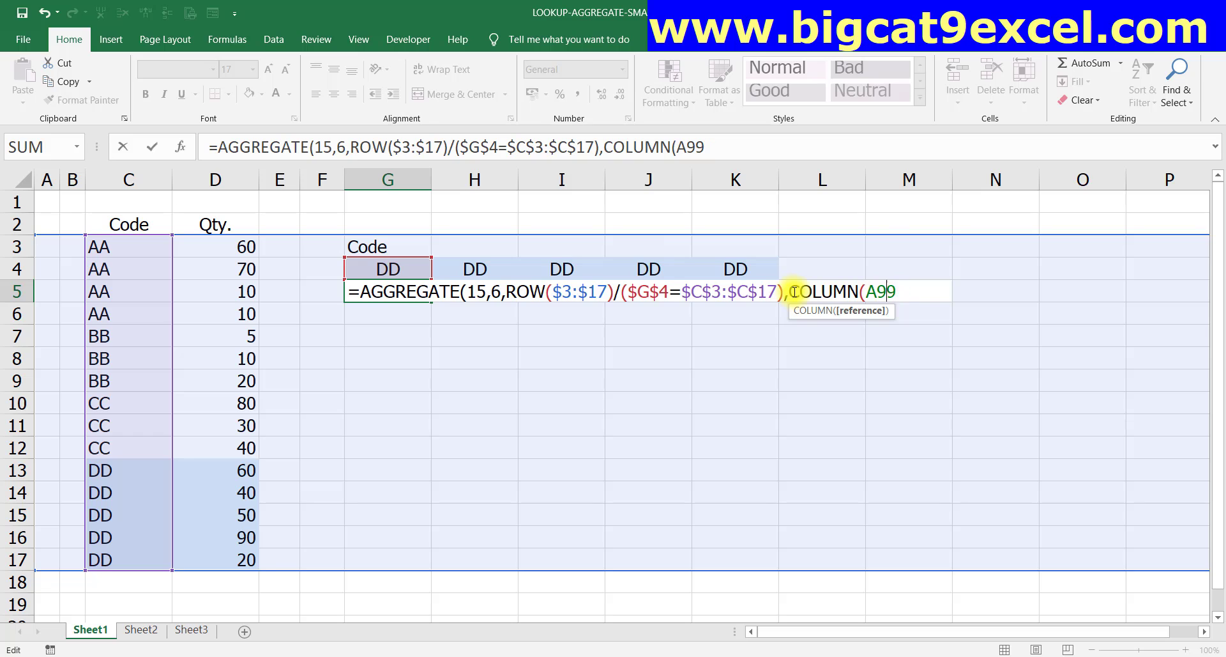
key("BackSpace")
key("BackSpace")
type("1)")
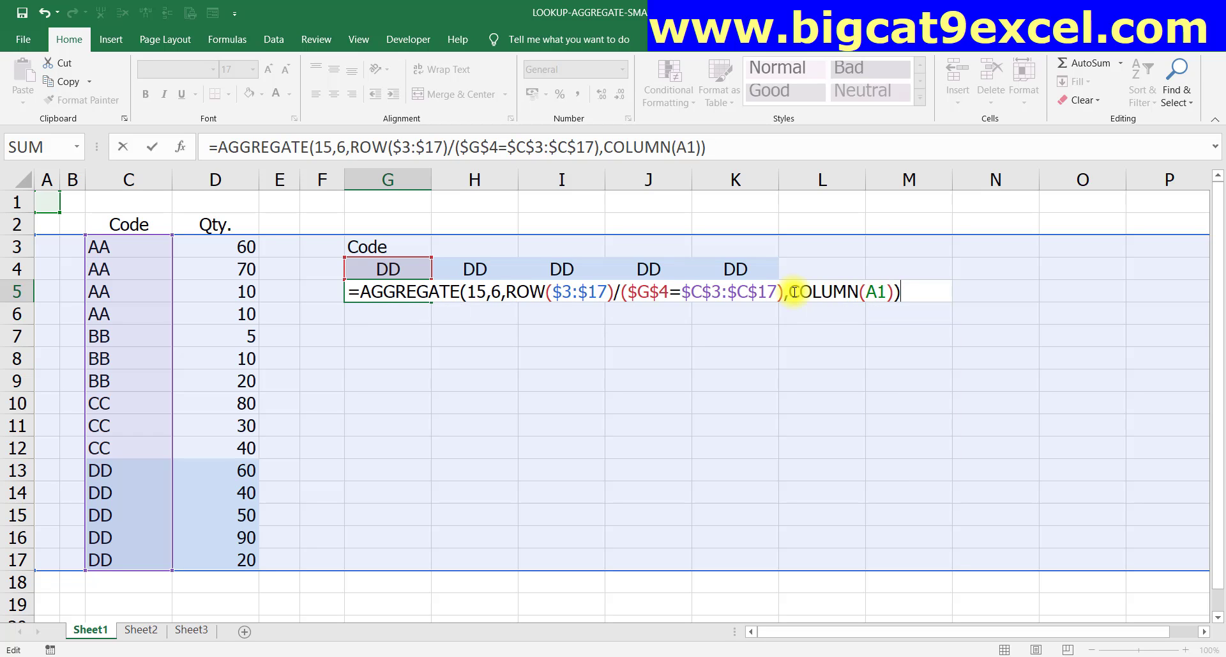
key("ctrl+Return")
- Copy the AGGREGATE formula from G5 across G5:M5
key("ctrl+c")
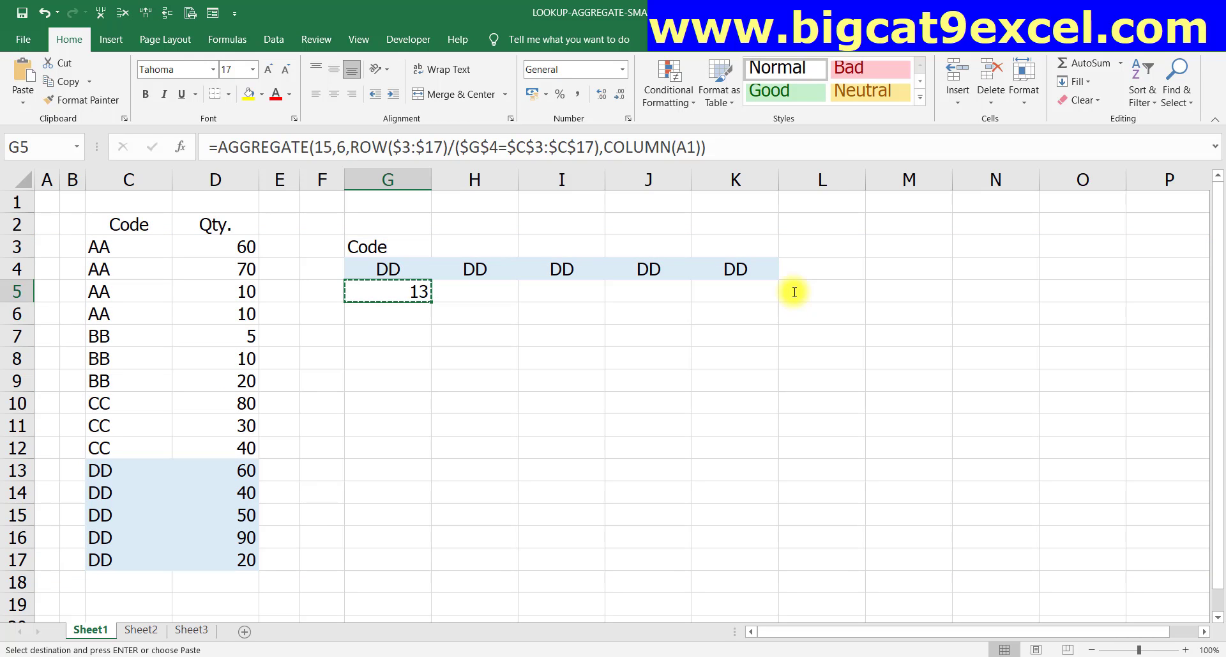
key("shift+Up")
key("shift+Right")
key("shift+Right")
key("shift+Right")
key("shift+Down")
key("Return")
key("Down")
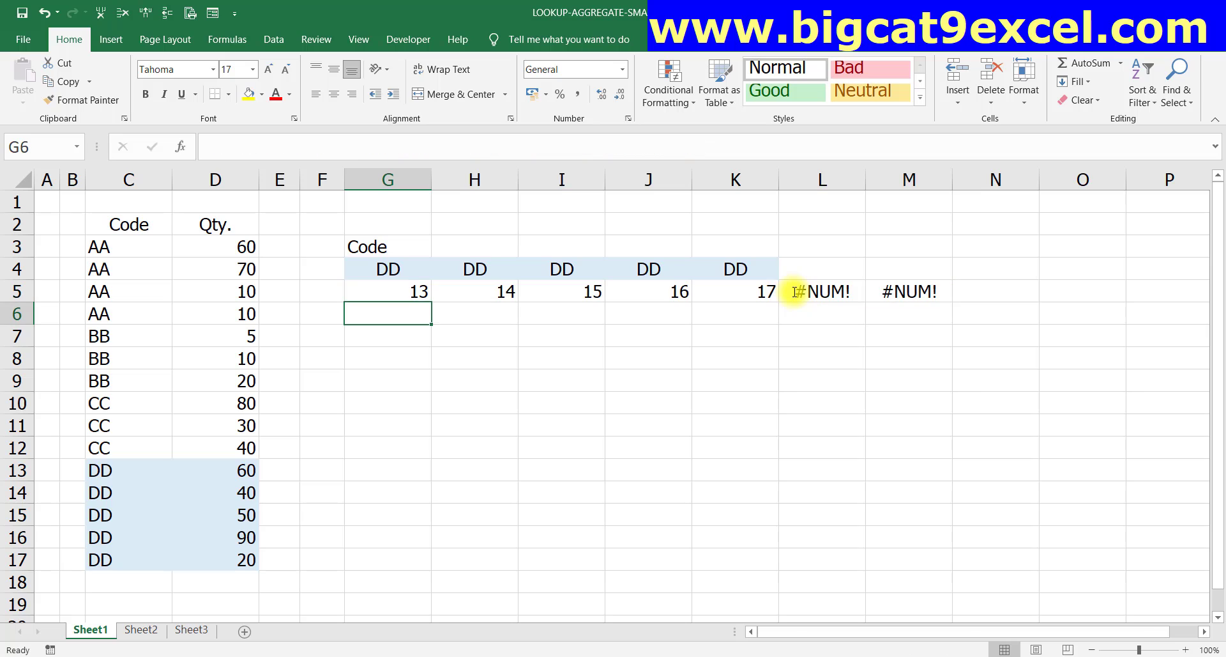
- Switch the G4 code through AA and BB to CC, then inspect G5's formula
left_click(391, 268)
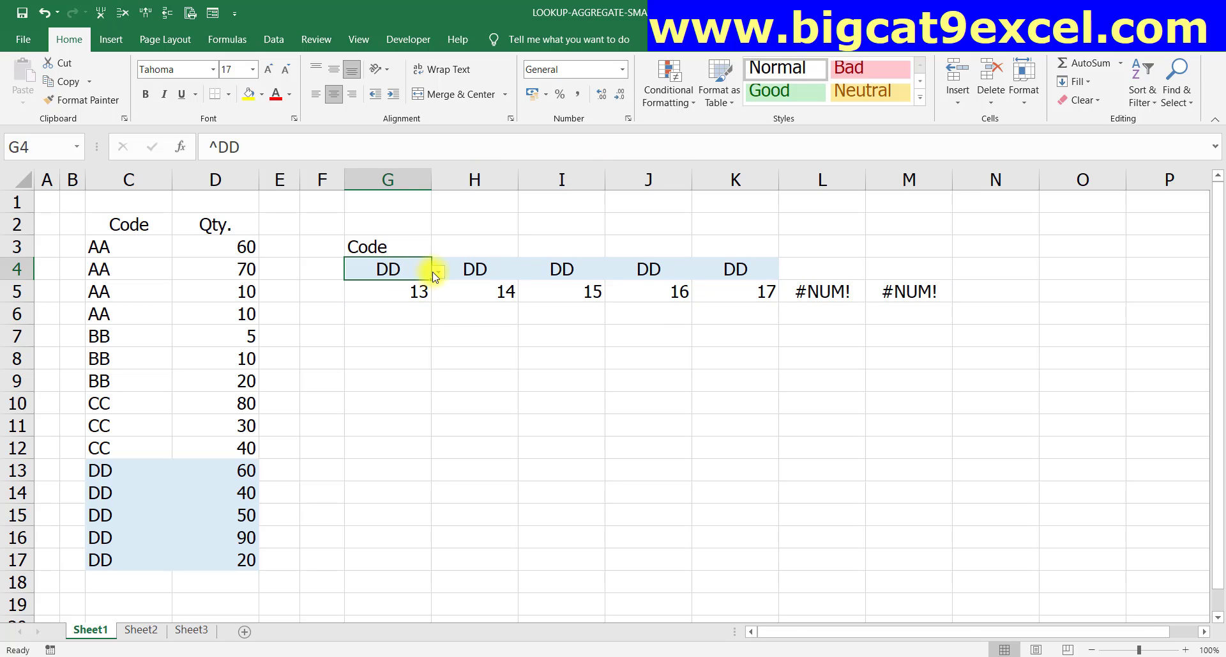
left_click(438, 272)
left_click(420, 286)
left_click(438, 272)
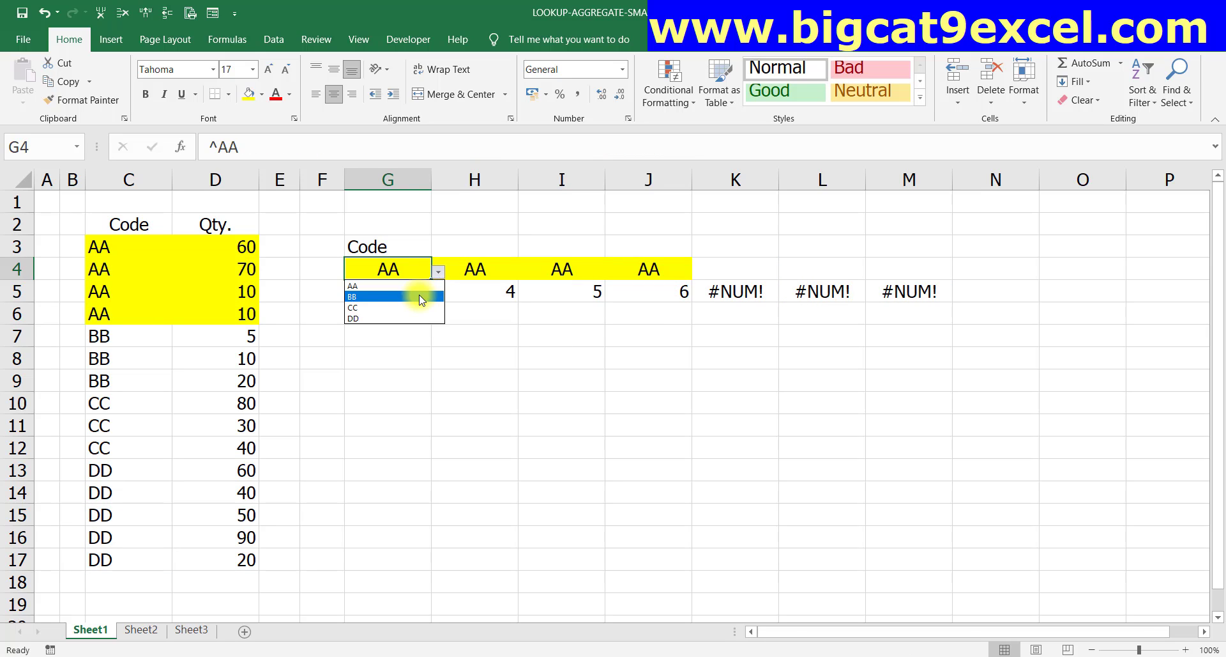
left_click(419, 296)
left_click(439, 271)
left_click(419, 302)
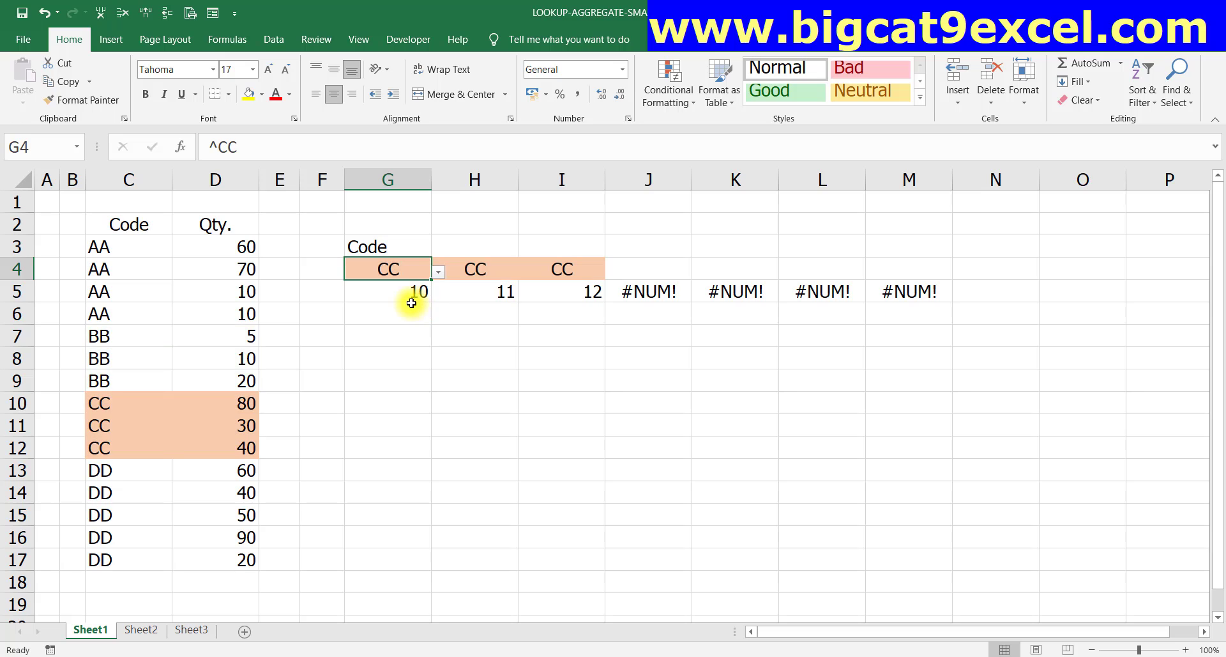
left_click(418, 308)
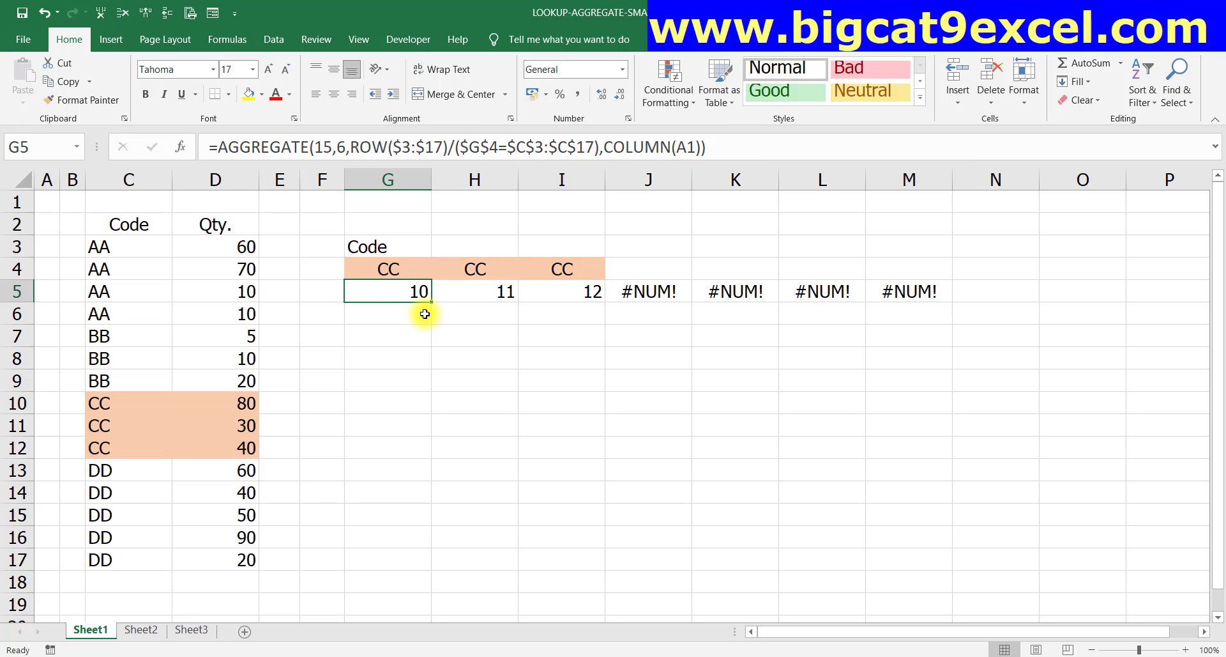
key("F2")
- Insert INDEX( before AGGREGATE in G5 with D1:D17 as its range
key("Home")
key("Right")
type("INDE")
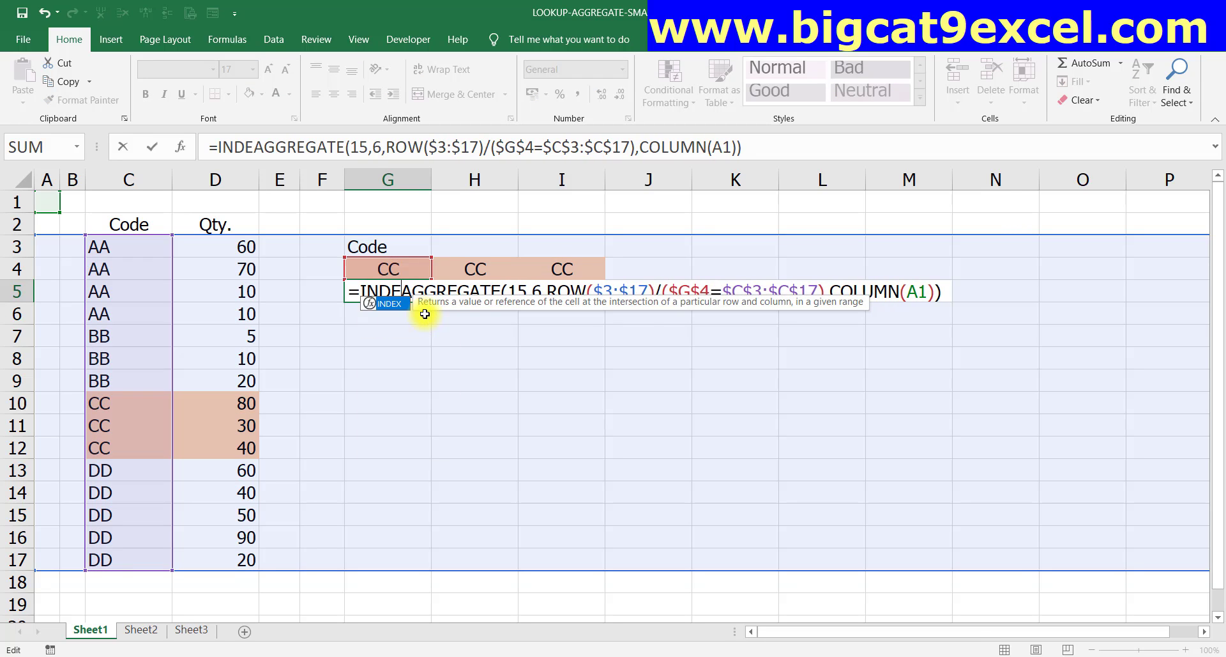
key("Tab")
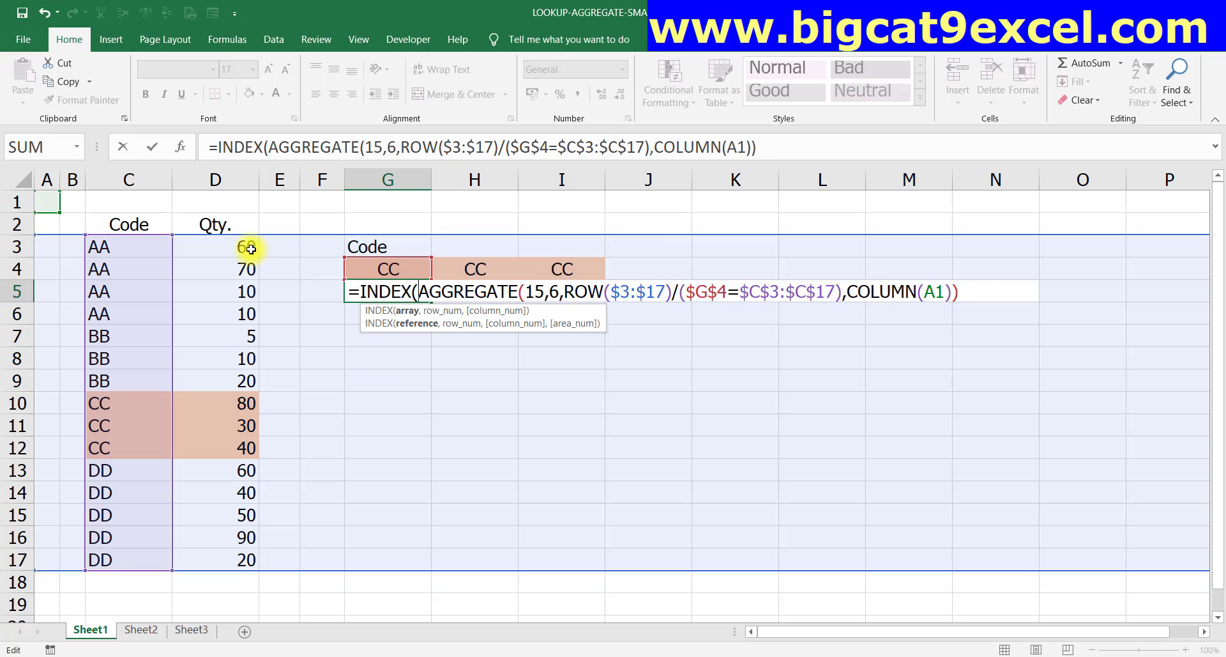
left_click_drag(234, 202, 232, 220)
key("ctrl+shift+Down")
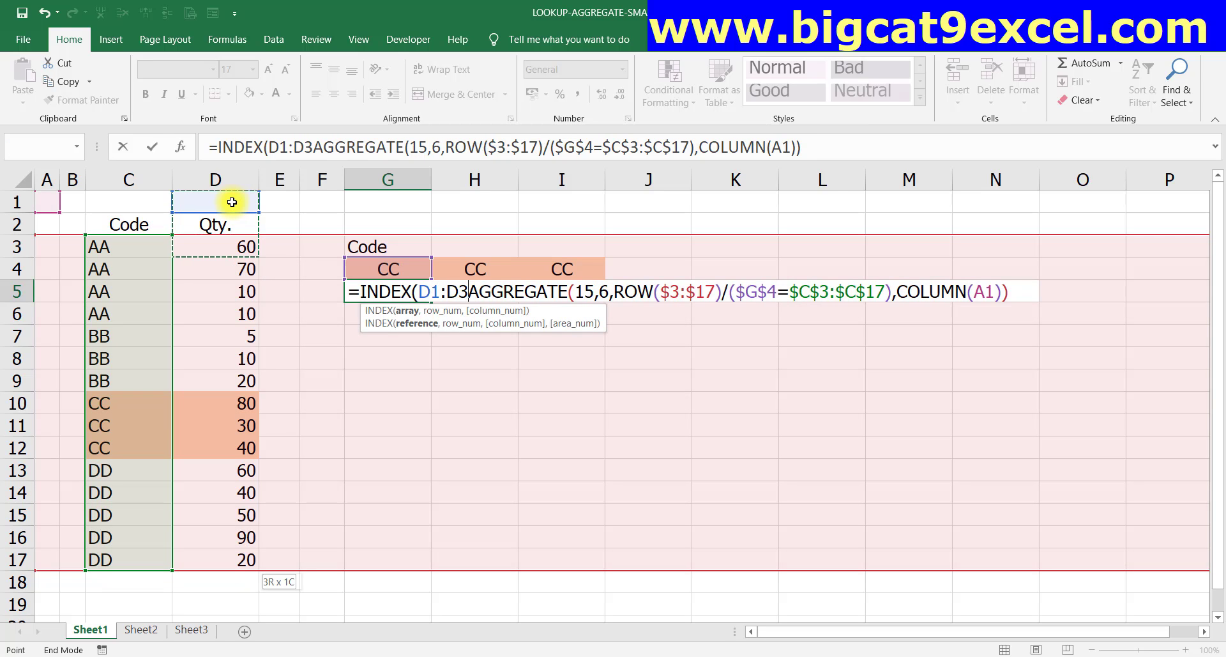
type(",")
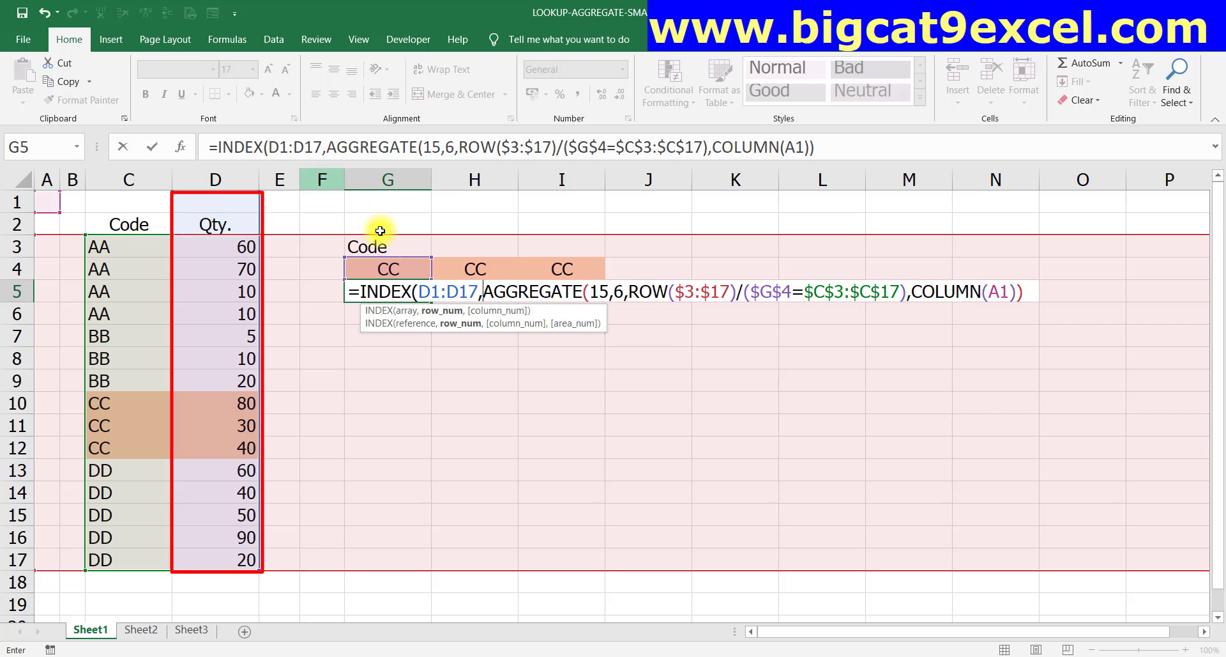
- Make the range $D$1:$D$17, close INDEX, and copy the formula across G5:M5
left_click(430, 291)
key("F4")
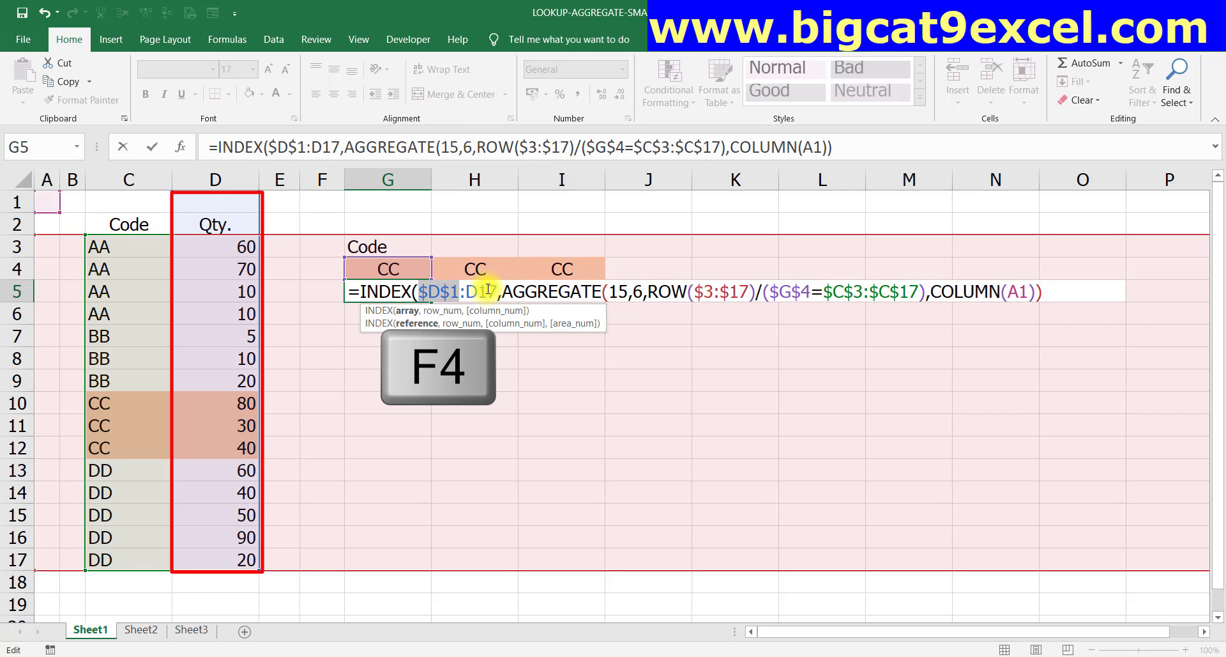
left_click(485, 292)
key("F4")
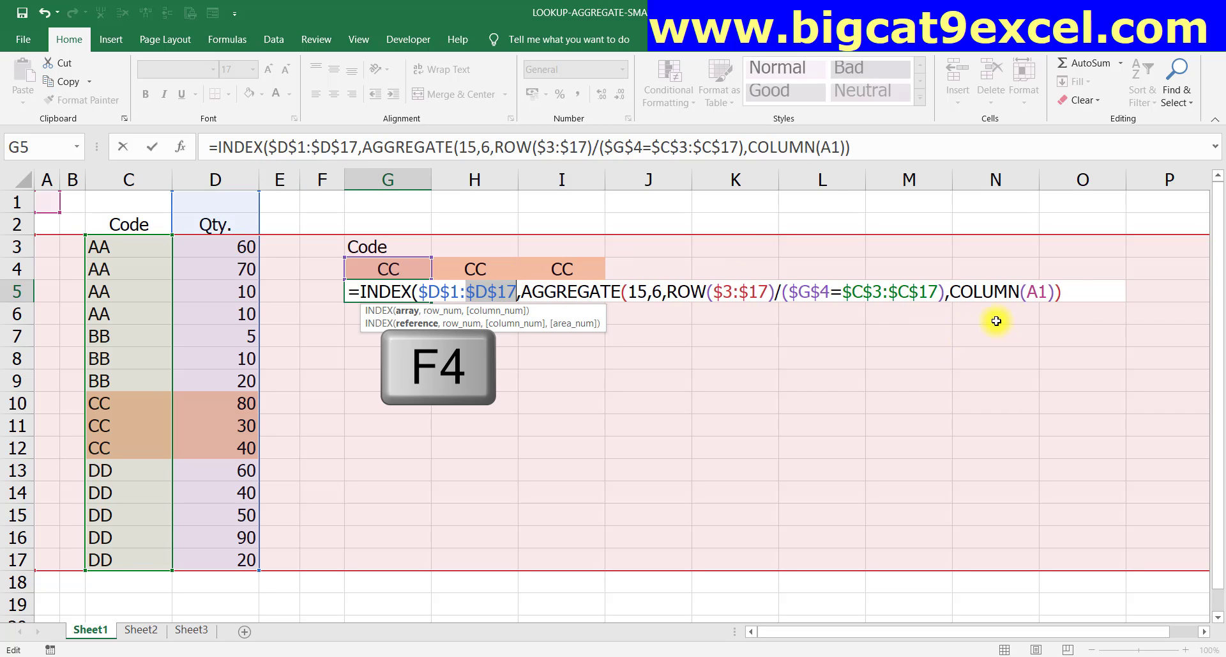
left_click(1071, 298)
type(")")
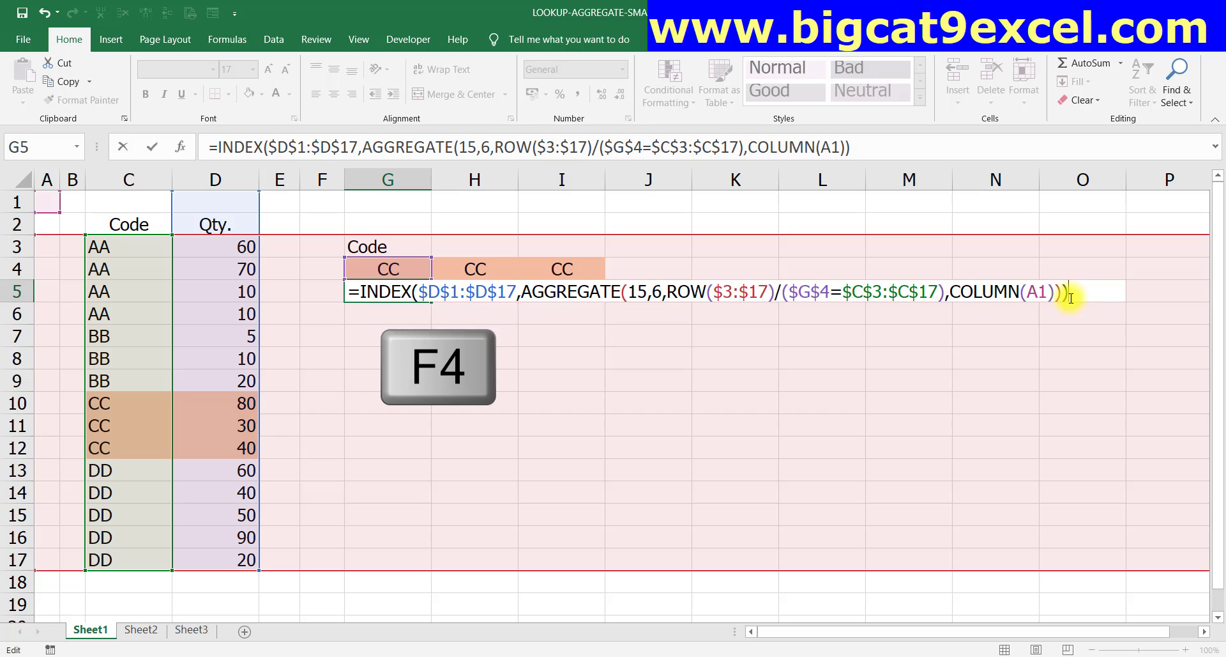
key("ctrl+Return")
key("ctrl+c")
key("Return")
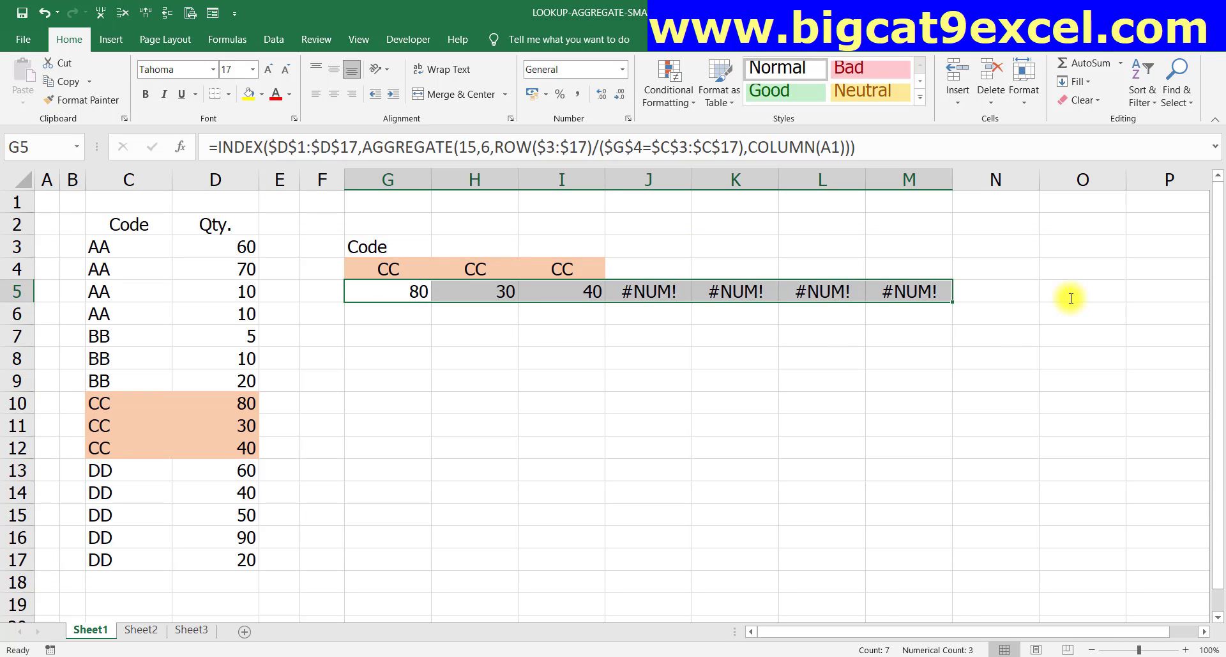
- Wrap G5's formula in IFERROR(...,"") and copy it across G5:M5 to blank the #NUM! errors
key("F2")
key("Home")
key("Right")
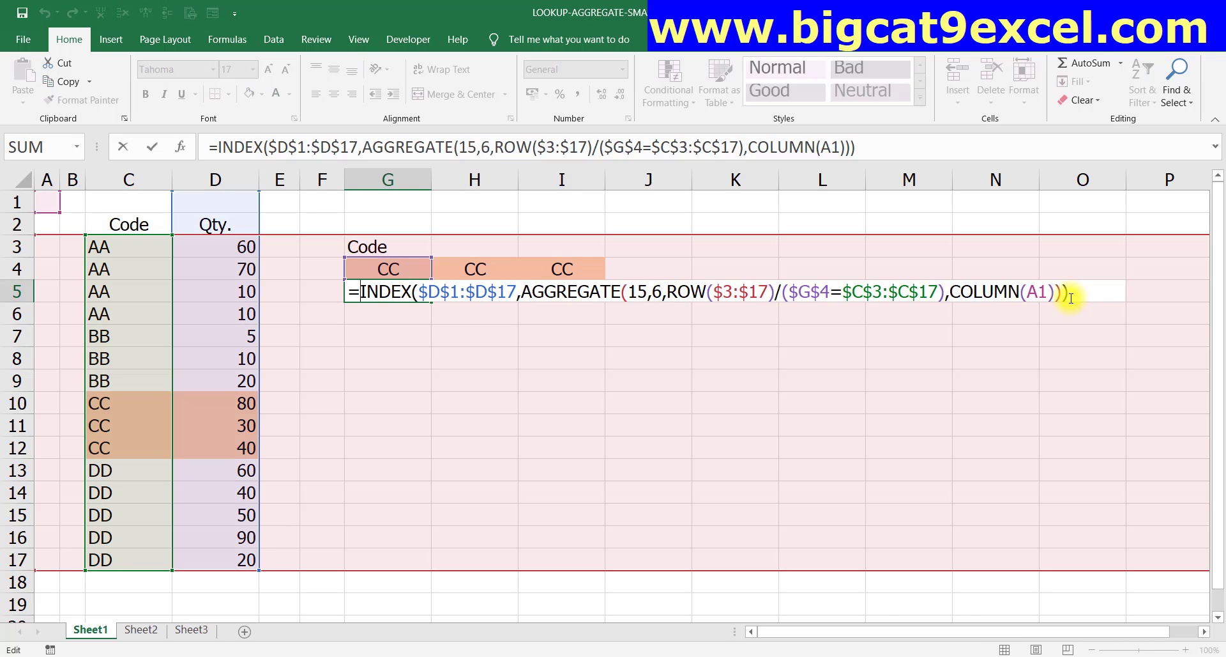
type("IFERROR(")
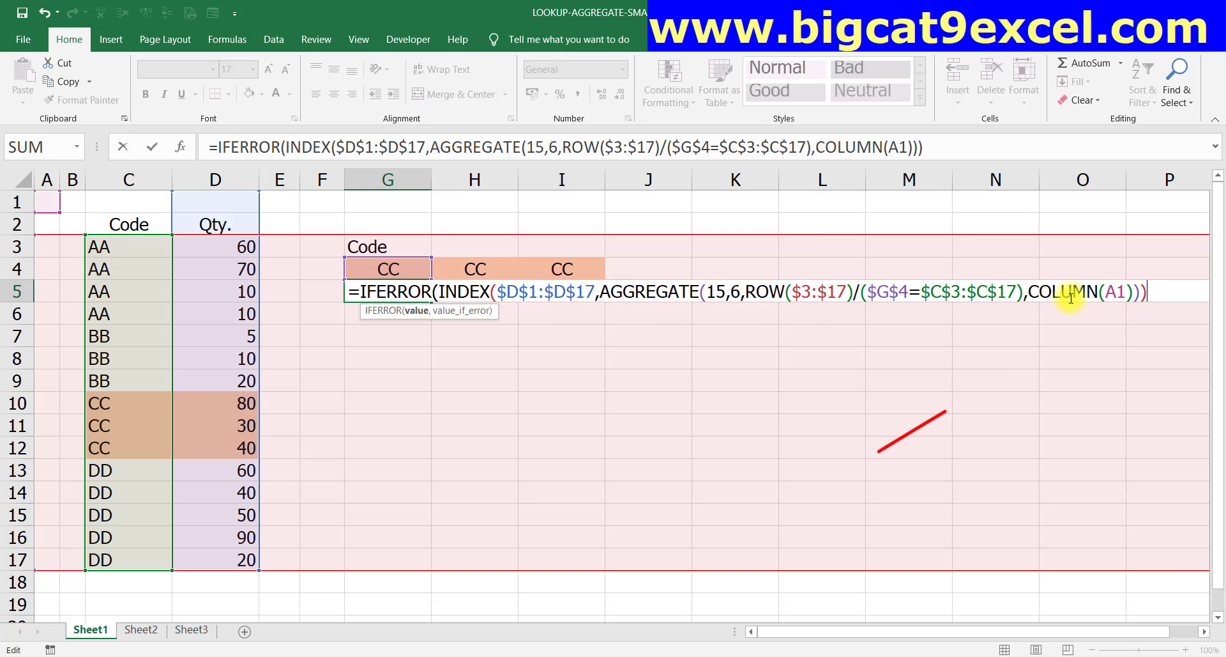
key("End")
type(",\"\")")
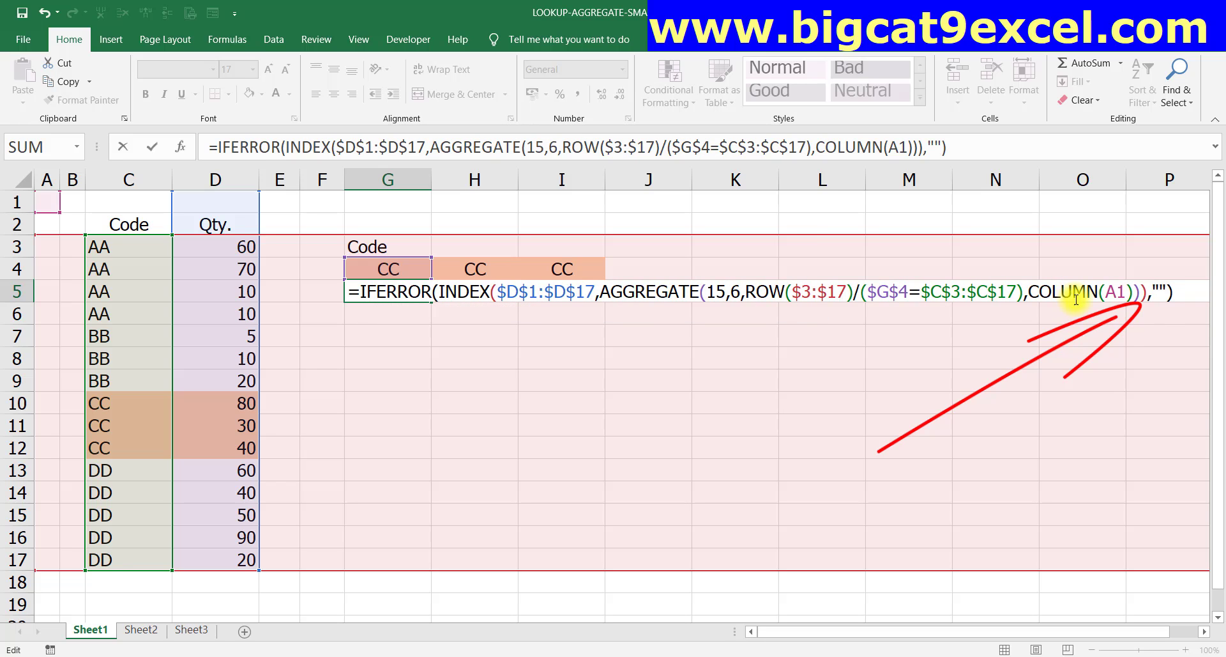
key("ctrl+Return")
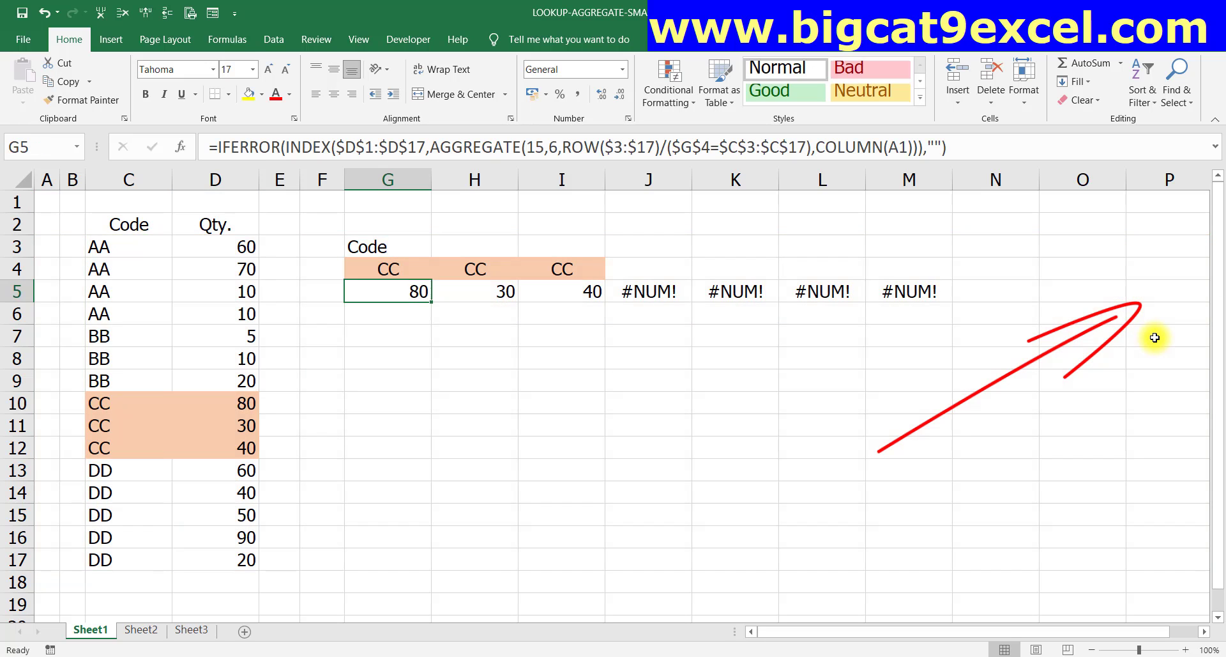
key("ctrl+c")
key("ctrl+shift+Right")
key("Return")
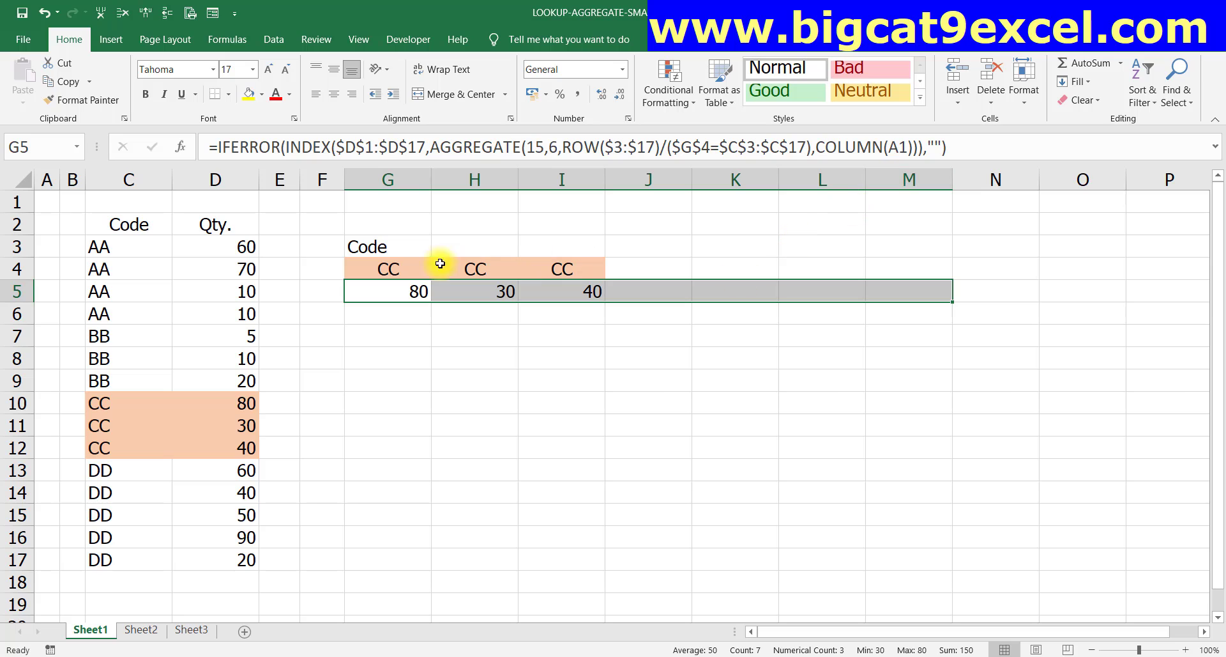
- Cycle the G4 Code through AA, BB, CC and DD, ending on DD (60, 40, 50, 90, 20)
left_click(389, 269)
left_click(438, 272)
left_click(419, 287)
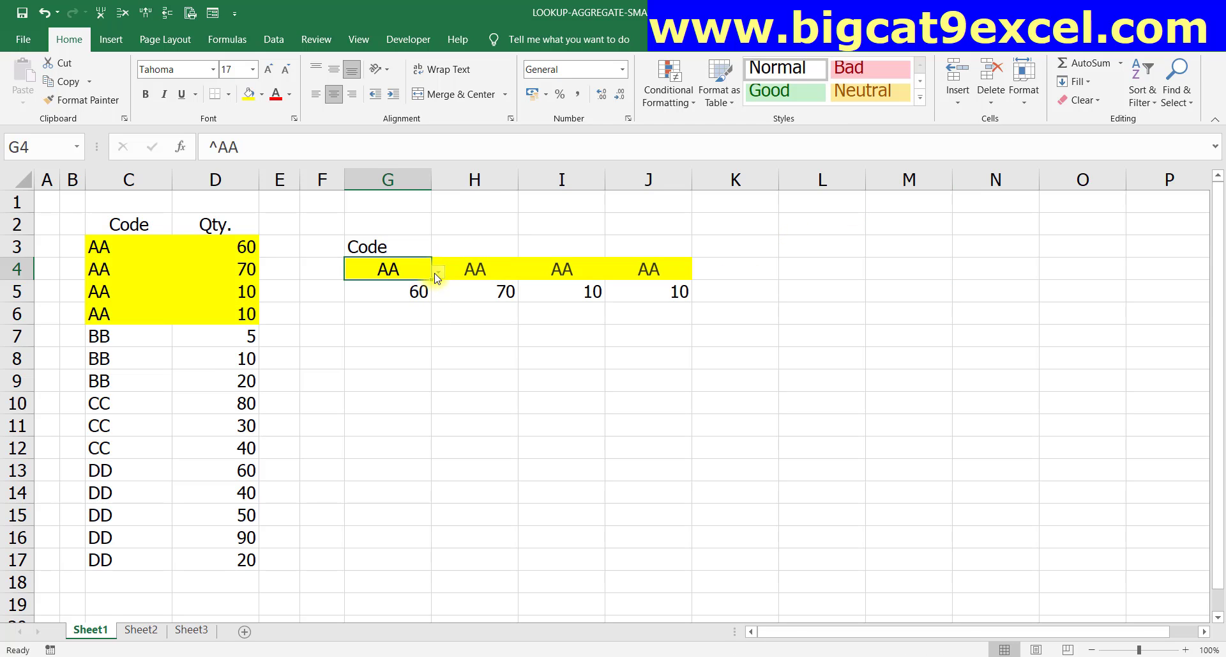
left_click(438, 272)
left_click(412, 296)
left_click(438, 272)
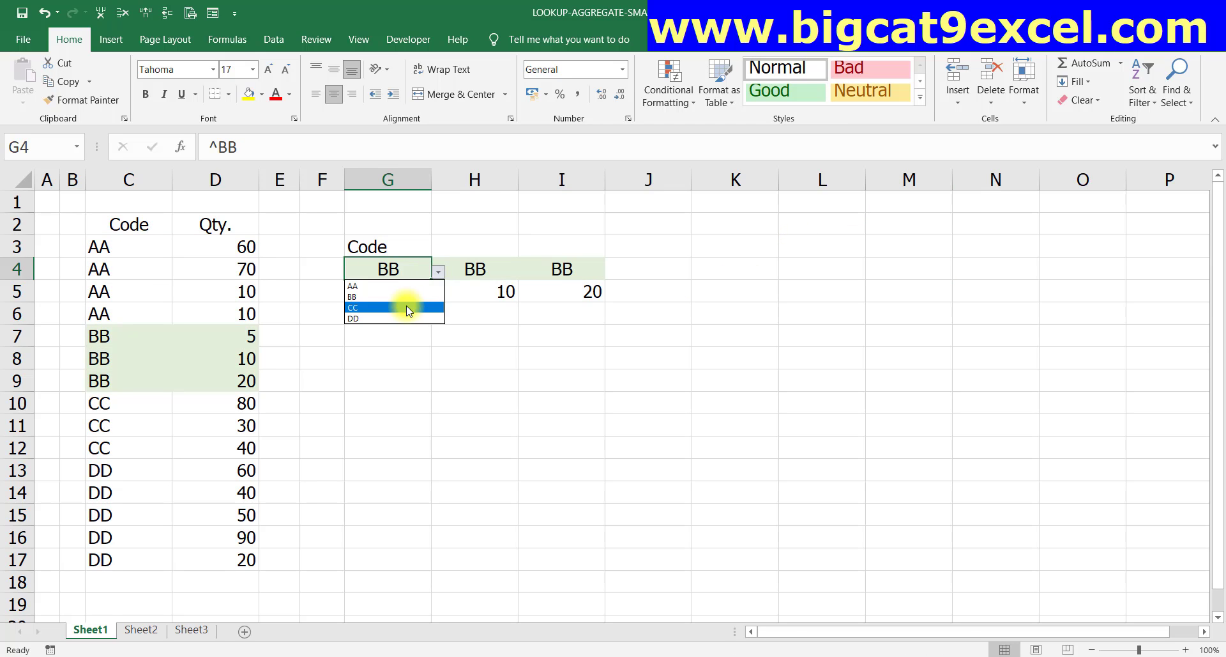
left_click(406, 307)
left_click(438, 271)
left_click(401, 317)
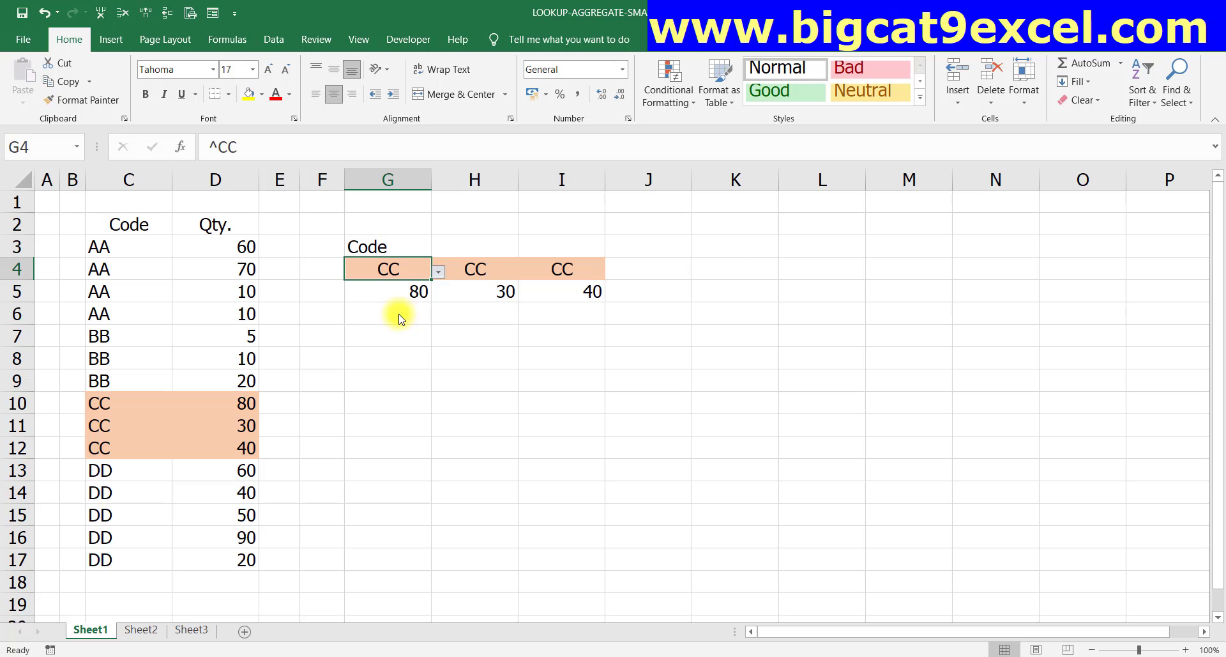
left_click(383, 341)
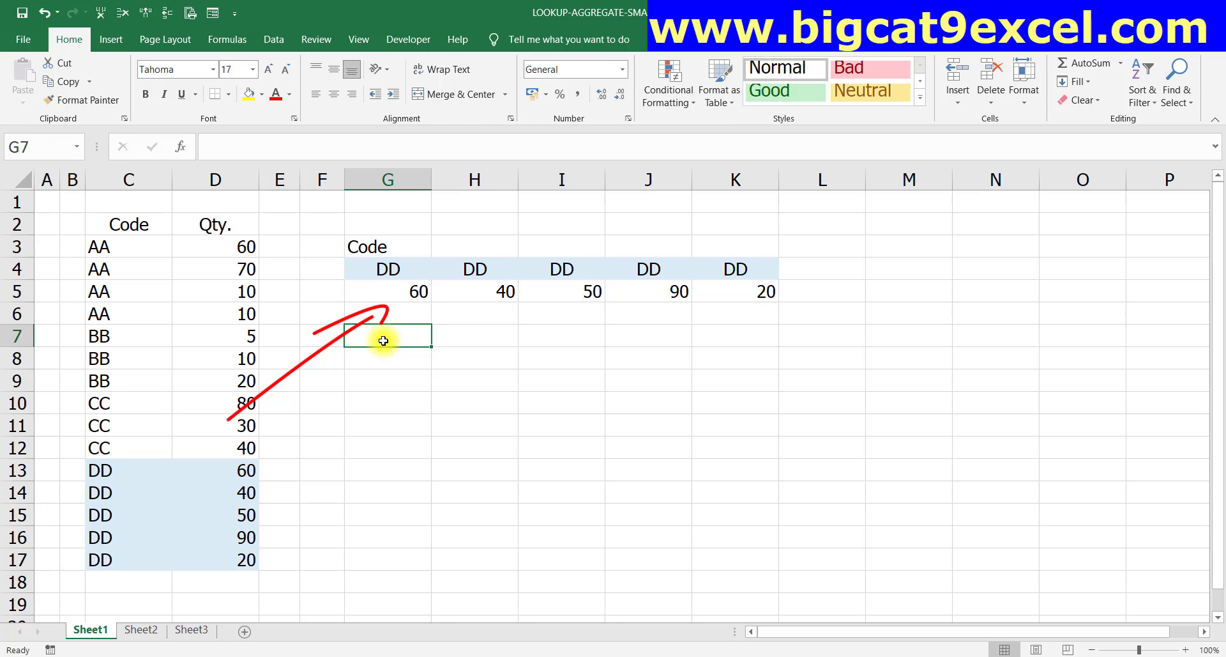
- Enter =FORMULATEXT(G5) in G7 and paste it as a static text value
type("=FORMULATEXT(")
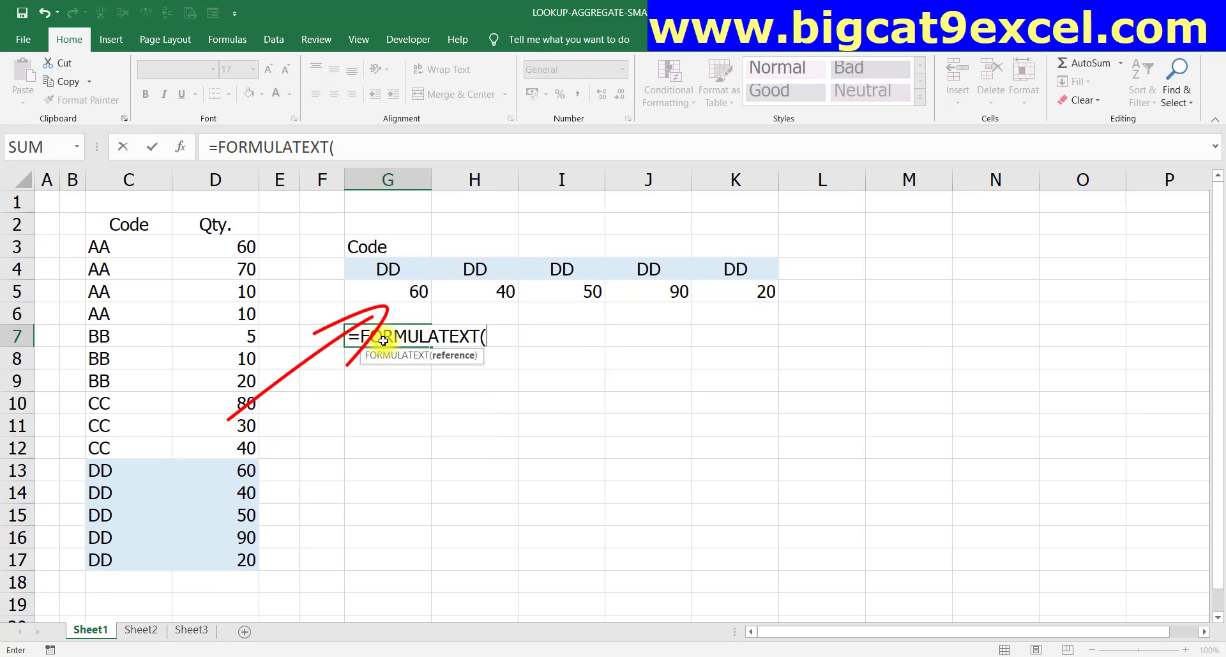
type("G5)")
key("ctrl+Return")
key("ctrl+c")
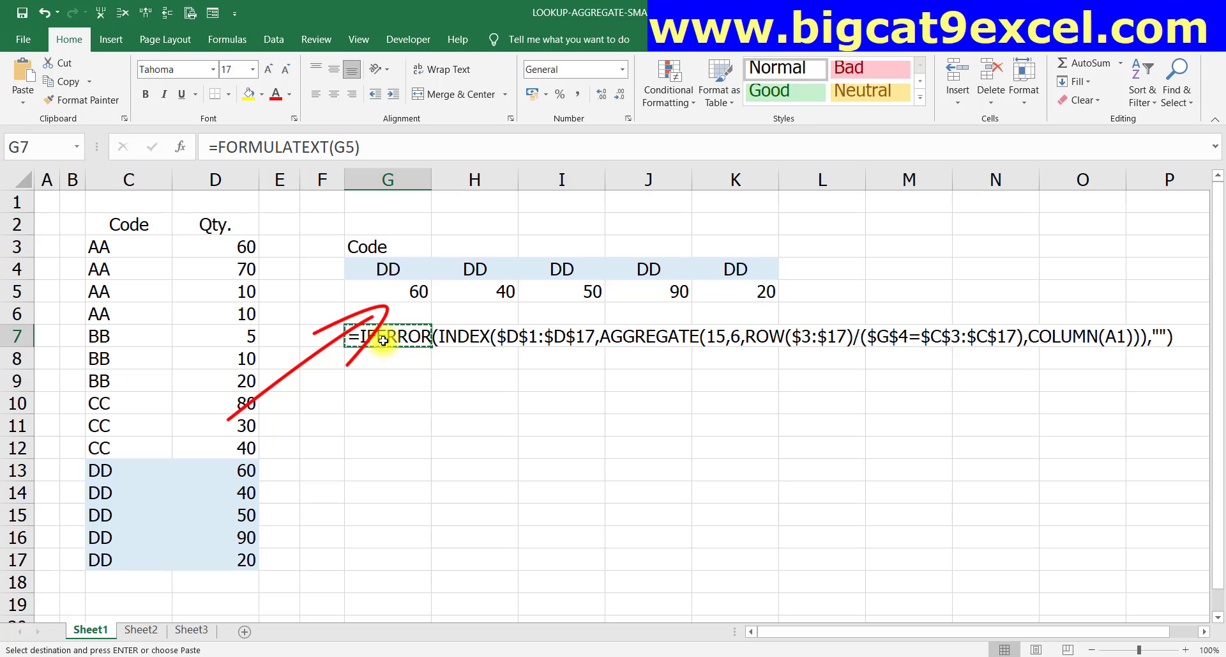
key("ctrl+alt+v")
key("v")
key("Return")
key("Return")
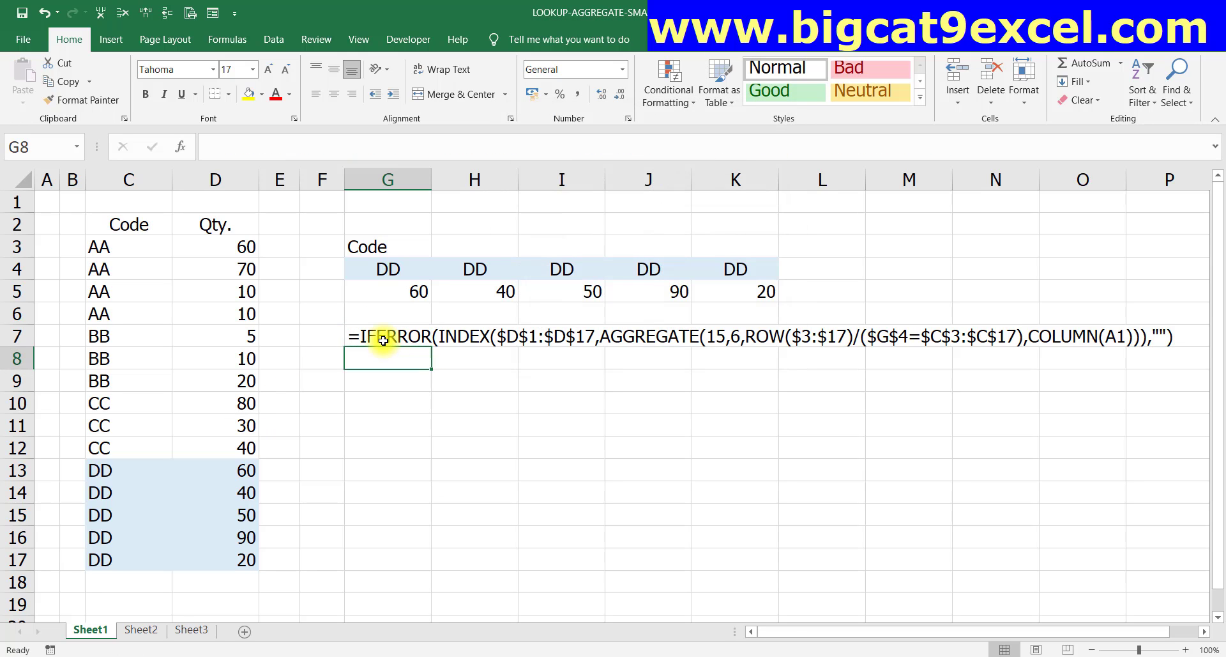
key("Return")
- Change G5's INDEX range from $D$1:$D$17 to the whole column $D:$D
left_click(395, 296)
double_click(395, 295)
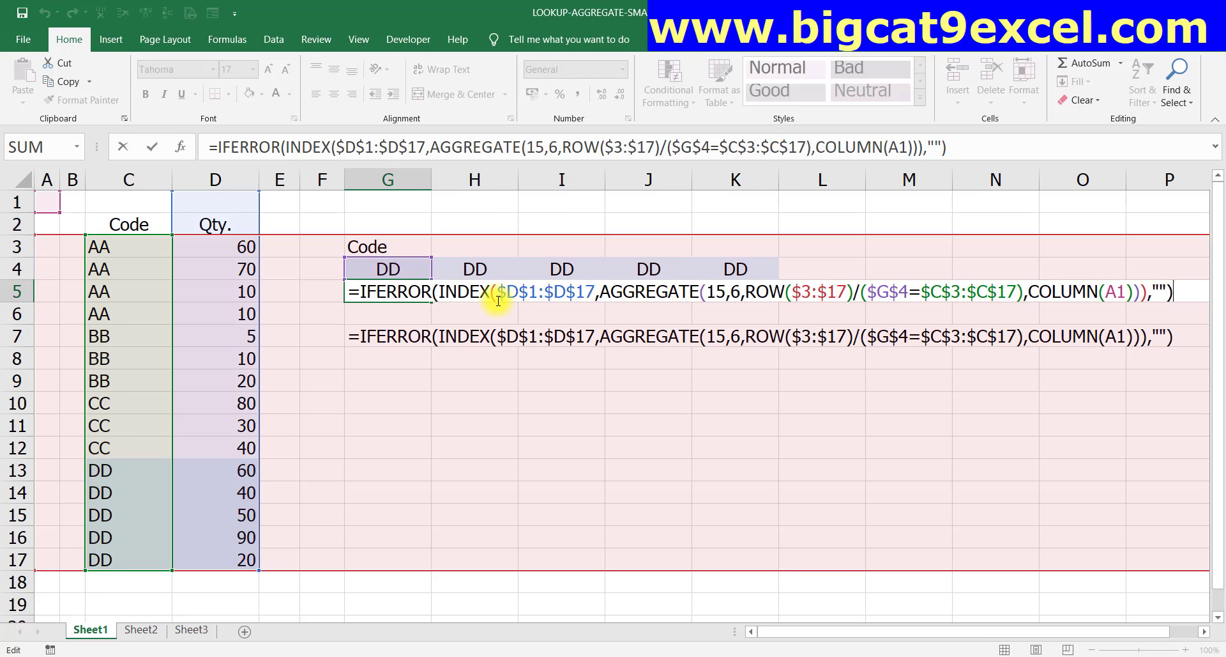
left_click(506, 291)
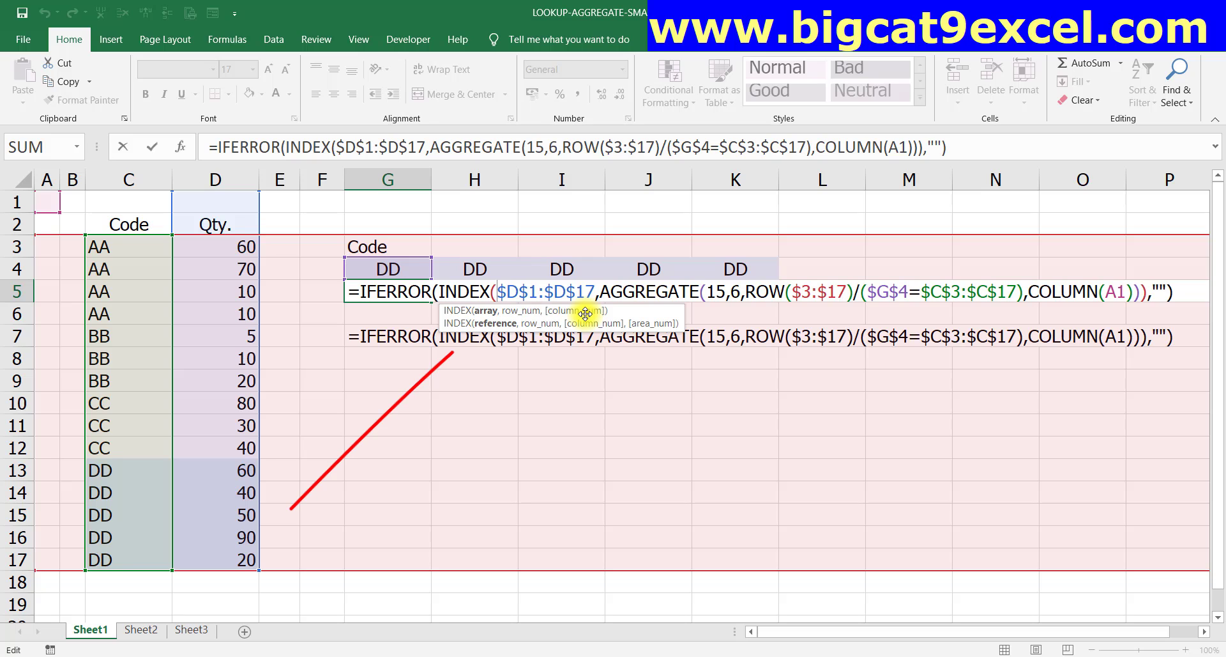
key("Right")
key("Right")
key("Delete")
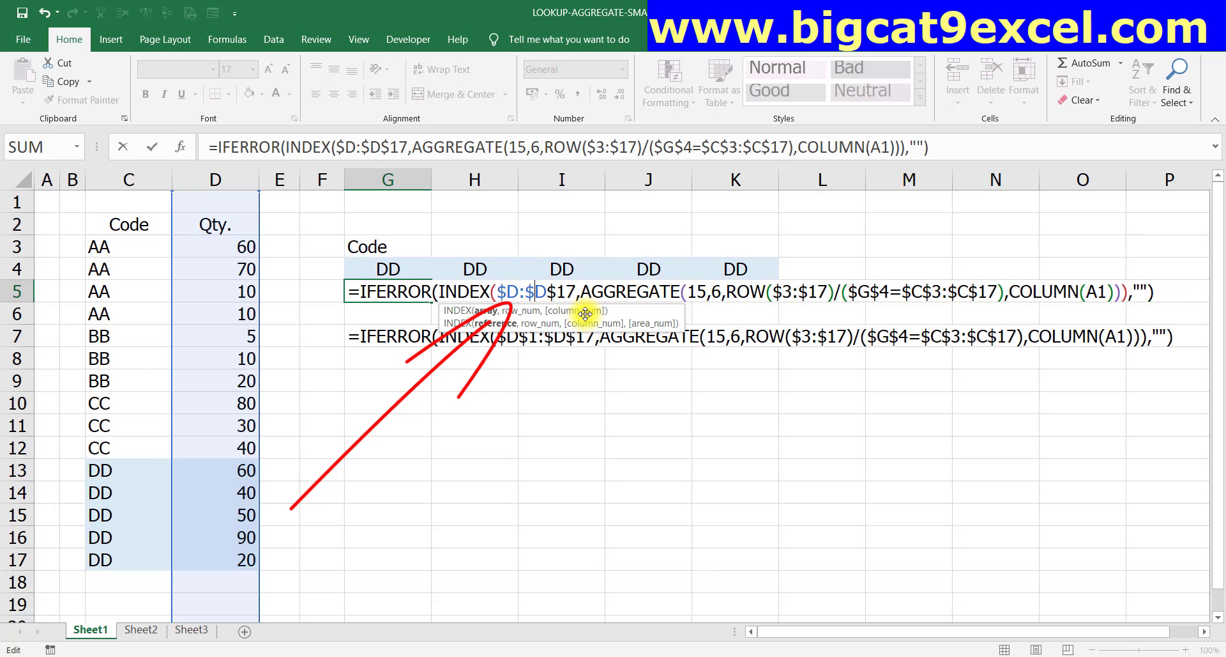
key("shift+Right")
key("shift+Right")
key("Delete")
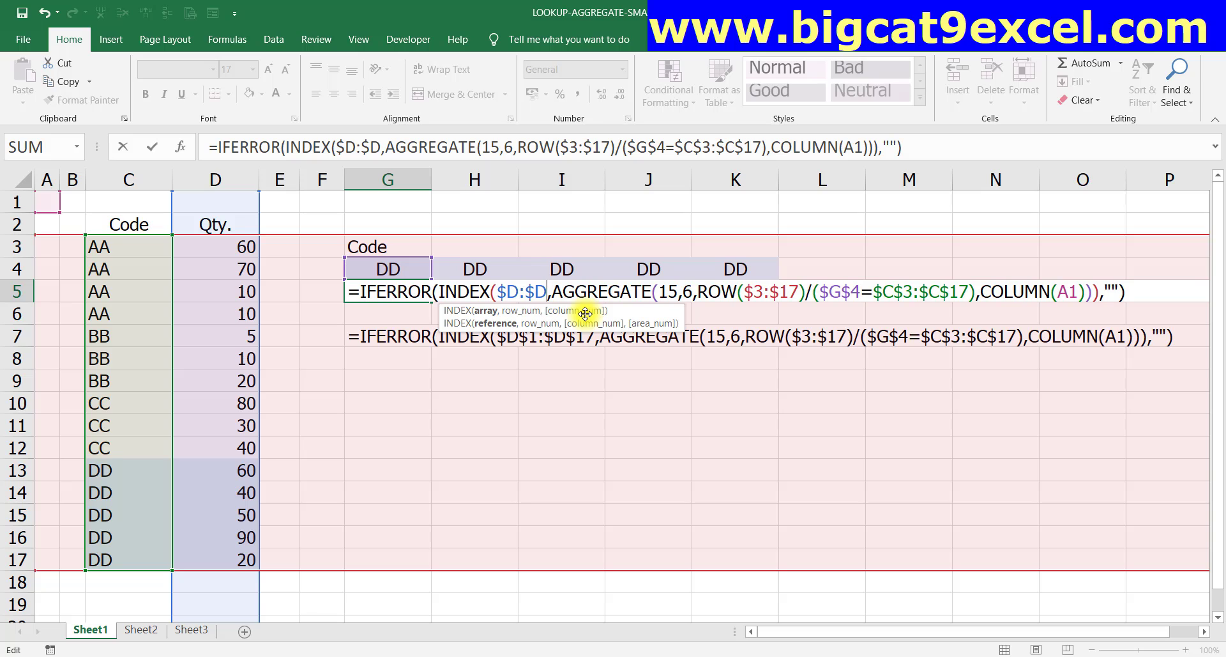
key("Return")
- Clear H5:M5 and refill G5:M5 with the updated whole-column formula
key("Up")
key("Right")
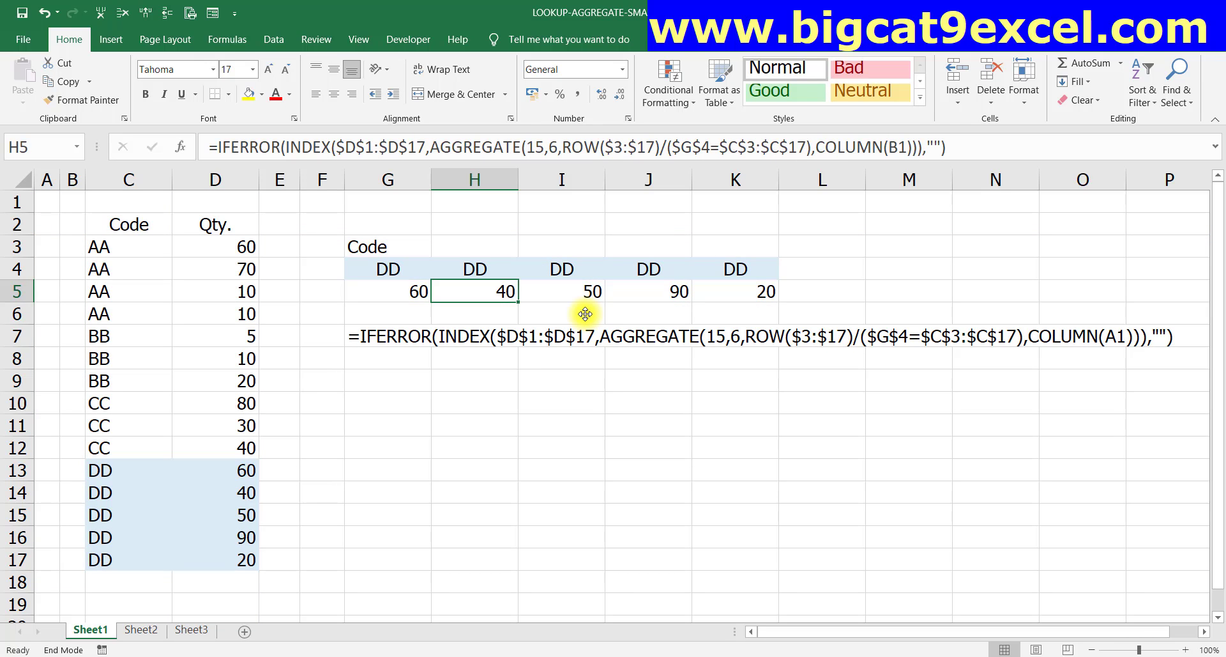
key("shift+Right")
key("shift+Right")
key("shift+Right")
key("Delete")
key("Left")
key("ctrl+c")
key("shift+Up")
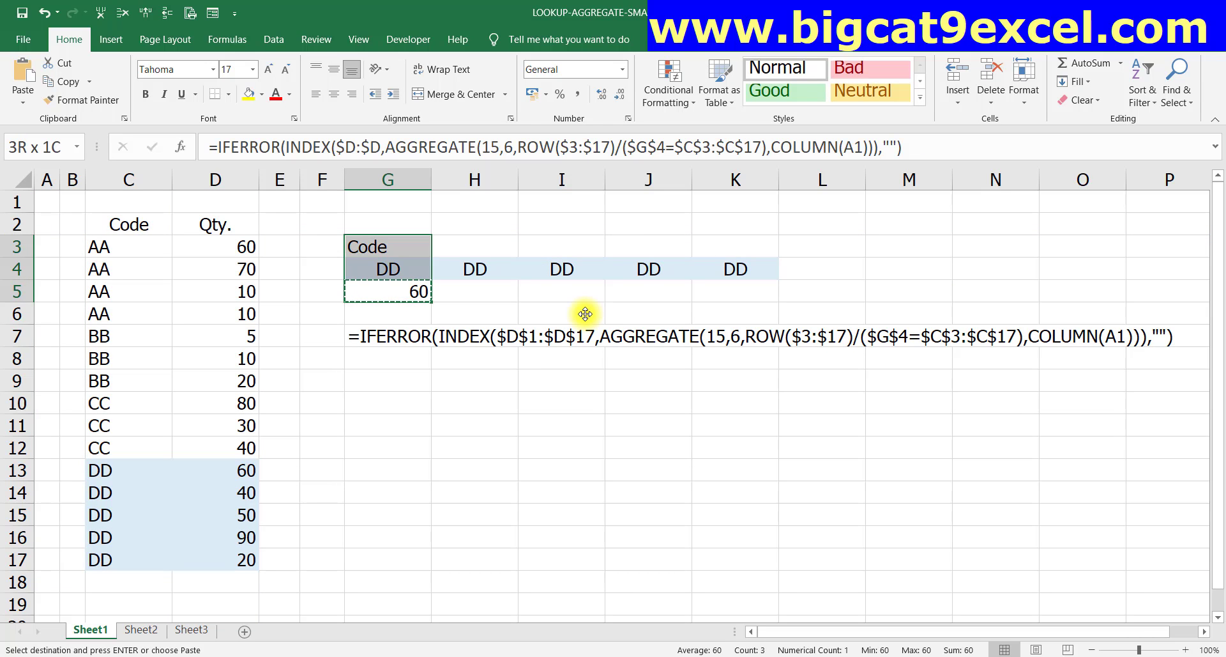
key("shift+Down")
key("shift+Right")
key("shift+Right")
key("shift+Right")
key("Return")
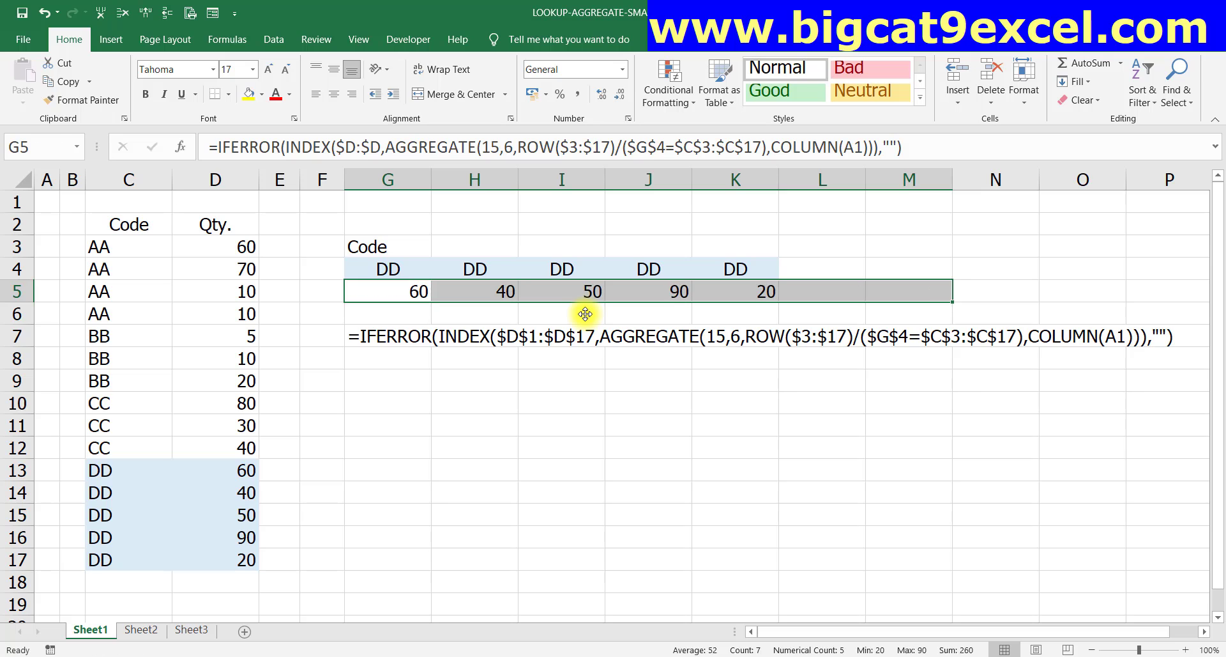
key("Down")
- Record G5's formula as static text in G9 using FORMULATEXT and Paste Values
left_click(418, 289)
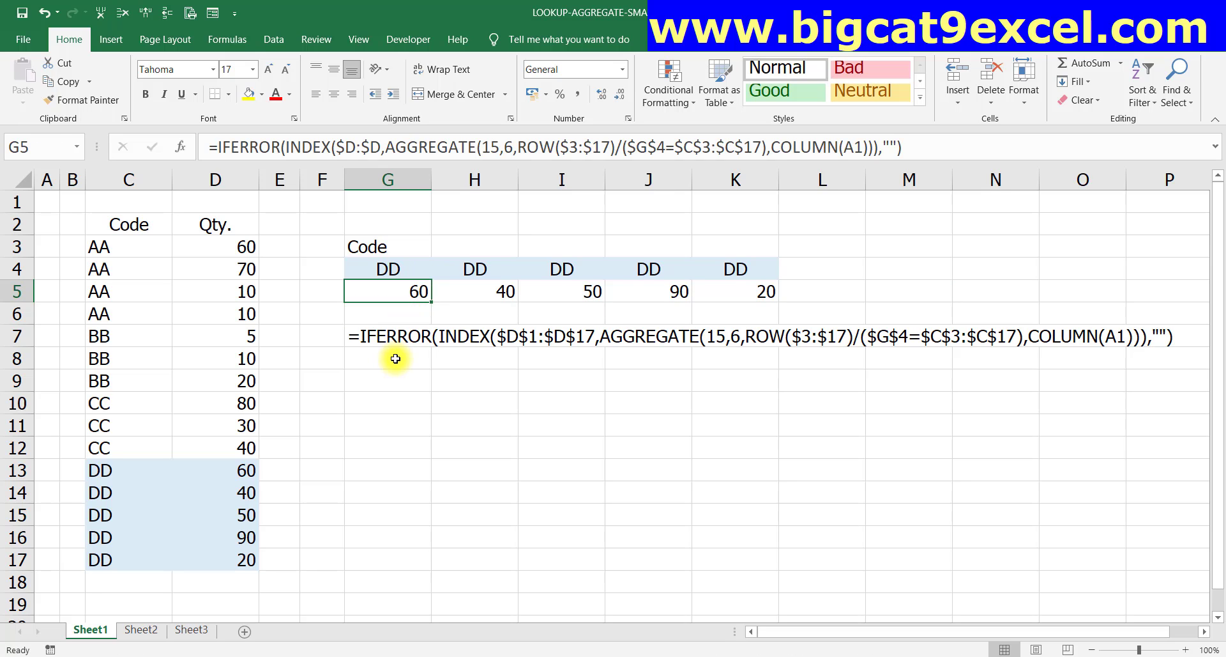
left_click(392, 376)
type("=FORM")
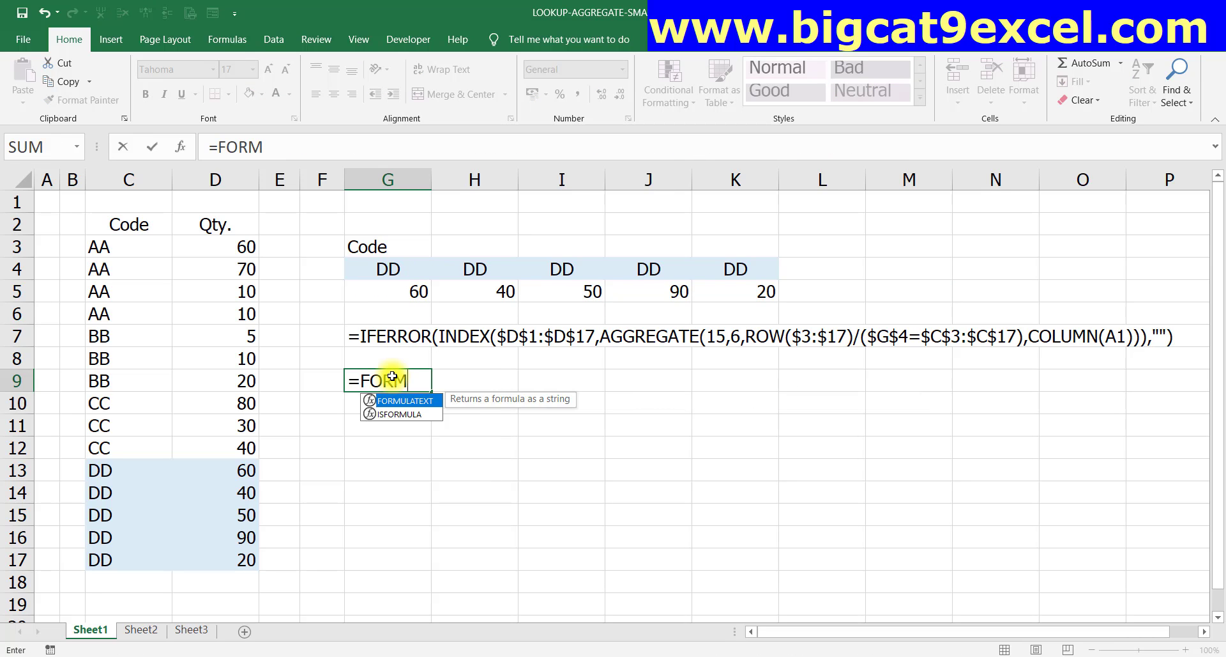
key("Tab")
key("Up")
key("Up")
key("Up")
key("Up")
key("ctrl+Return")
key("ctrl+c")
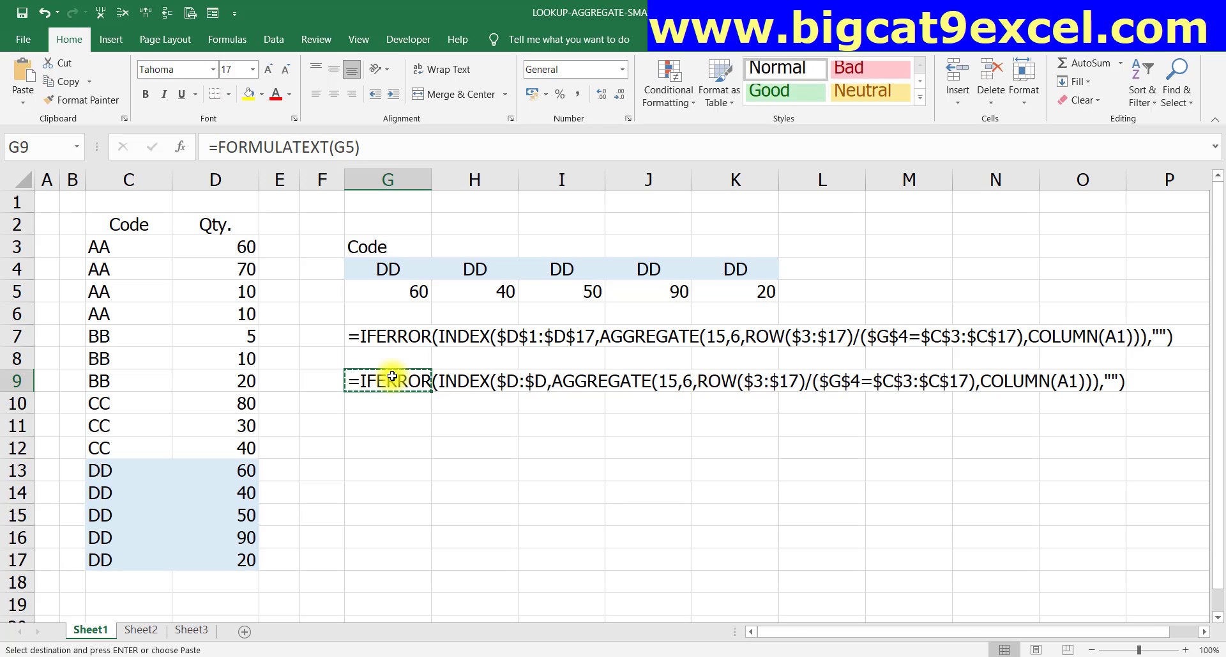
key("ctrl+alt+v")
key("v")
key("Return")
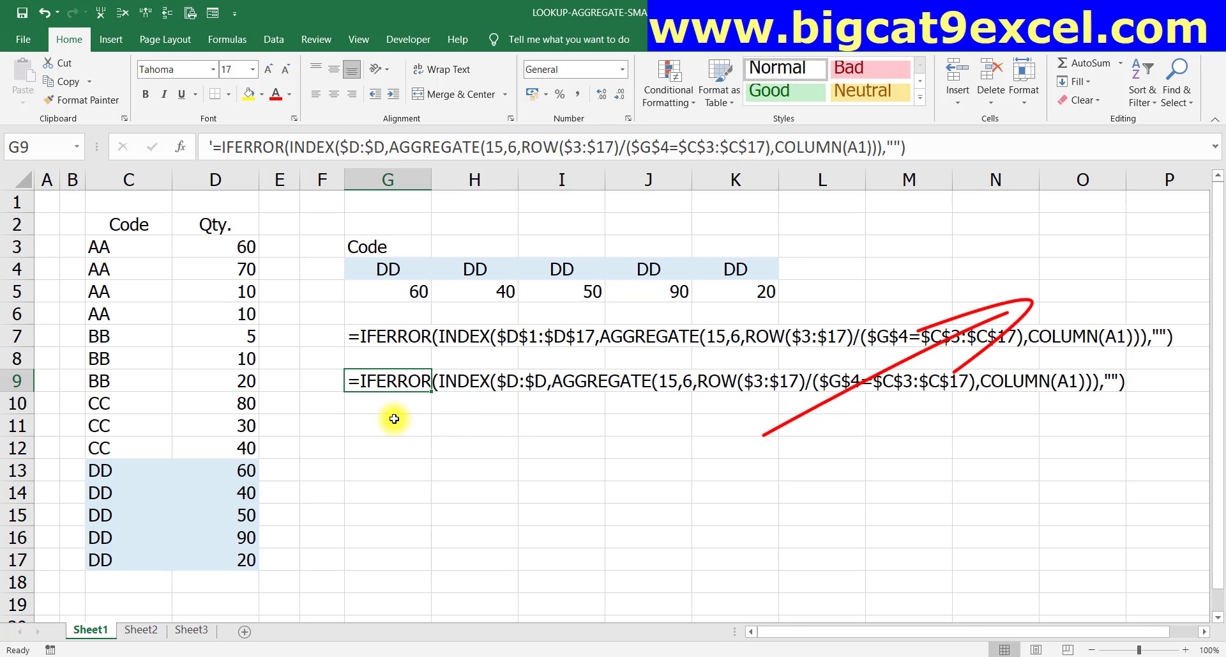
- Change COLUMN(A1) to COLUMN(A:A) in G5's formula
left_click(406, 292)
double_click(407, 292)
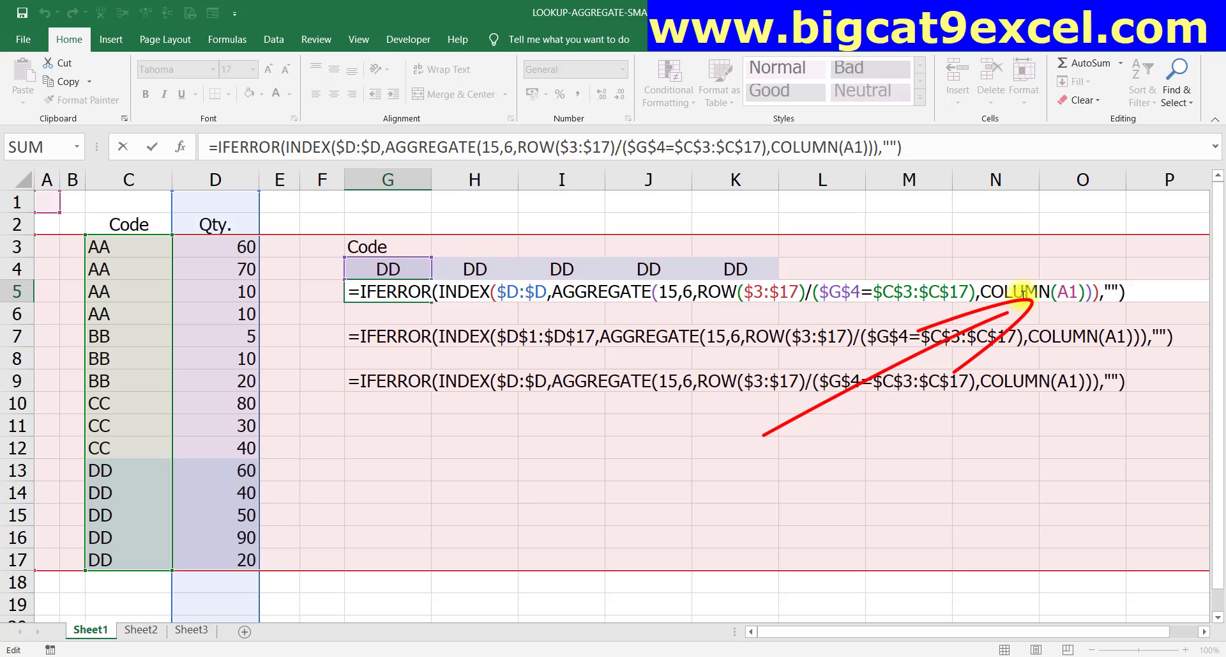
left_click(1058, 293)
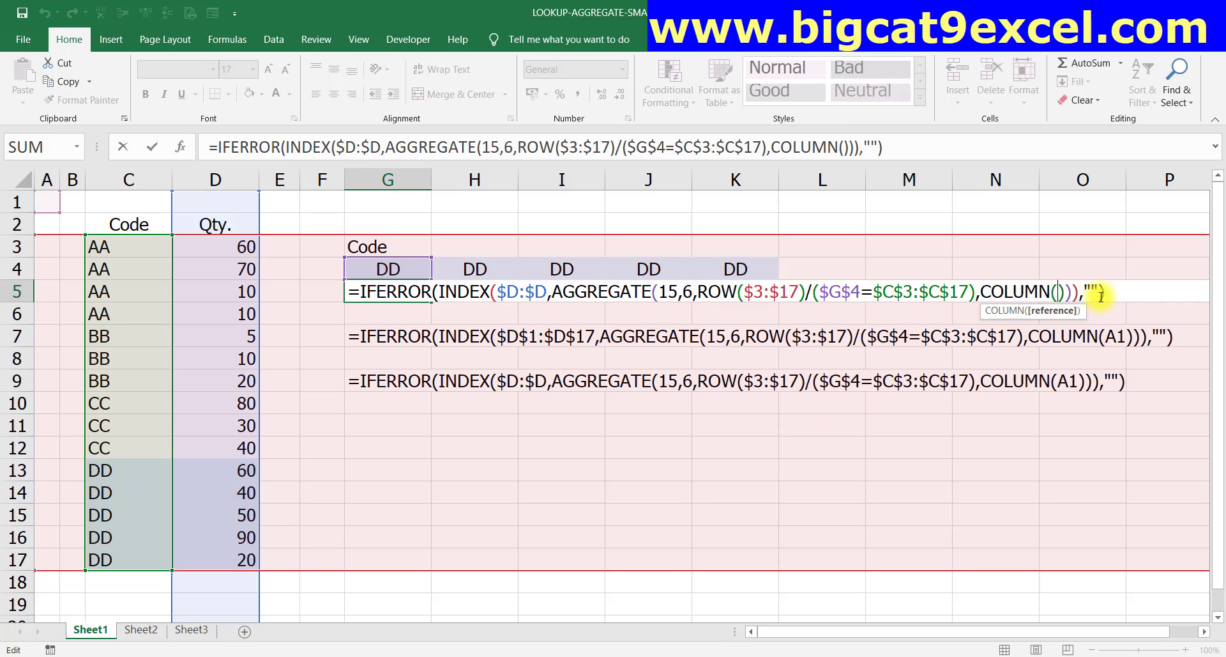
key("Delete")
type(":A")
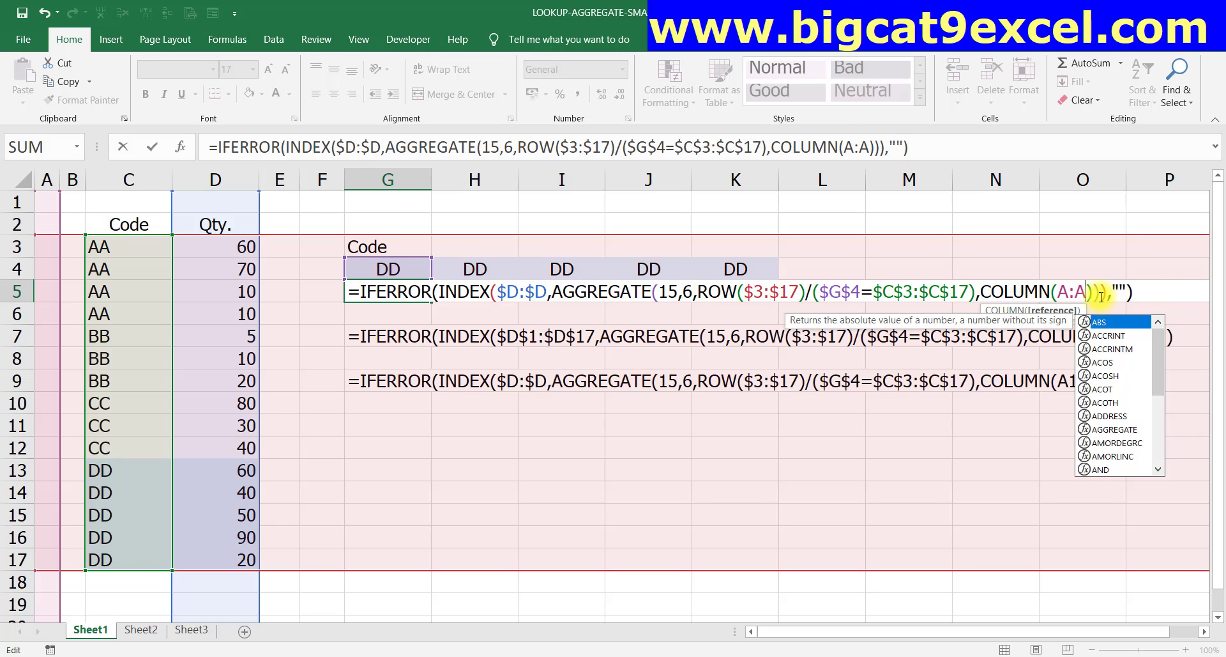
key("ctrl+Return")
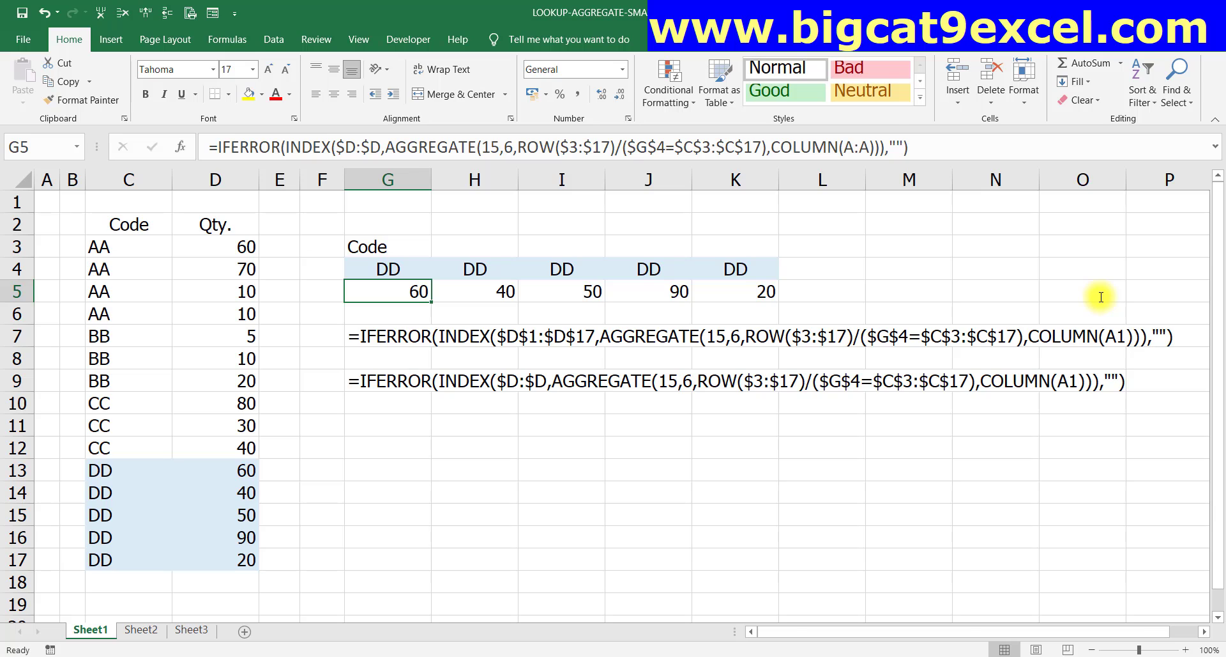
- Clear H5:M5 and paste the COLUMN(A:A) formula across G5:M5
key("Right")
key("shift+Right")
key("shift+Right")
key("shift+Right")
key("Delete")
key("Left")
key("ctrl+c")
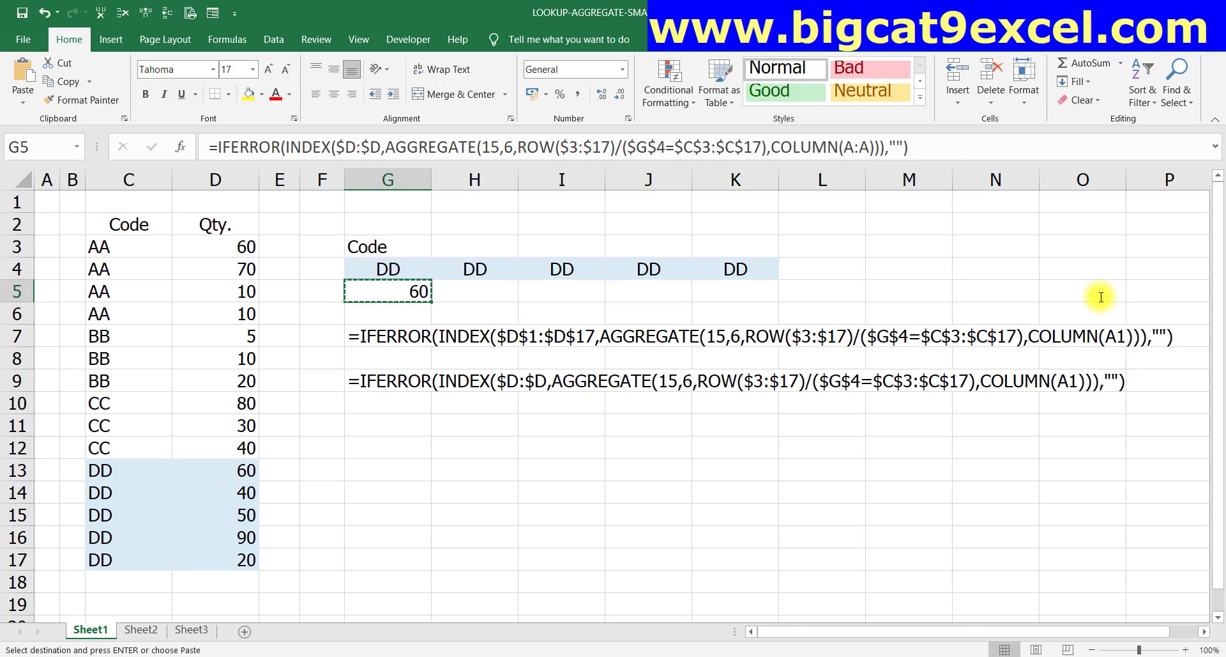
key("shift+Right")
key("shift+Right")
key("shift+Right")
key("shift+Right")
key("Return")
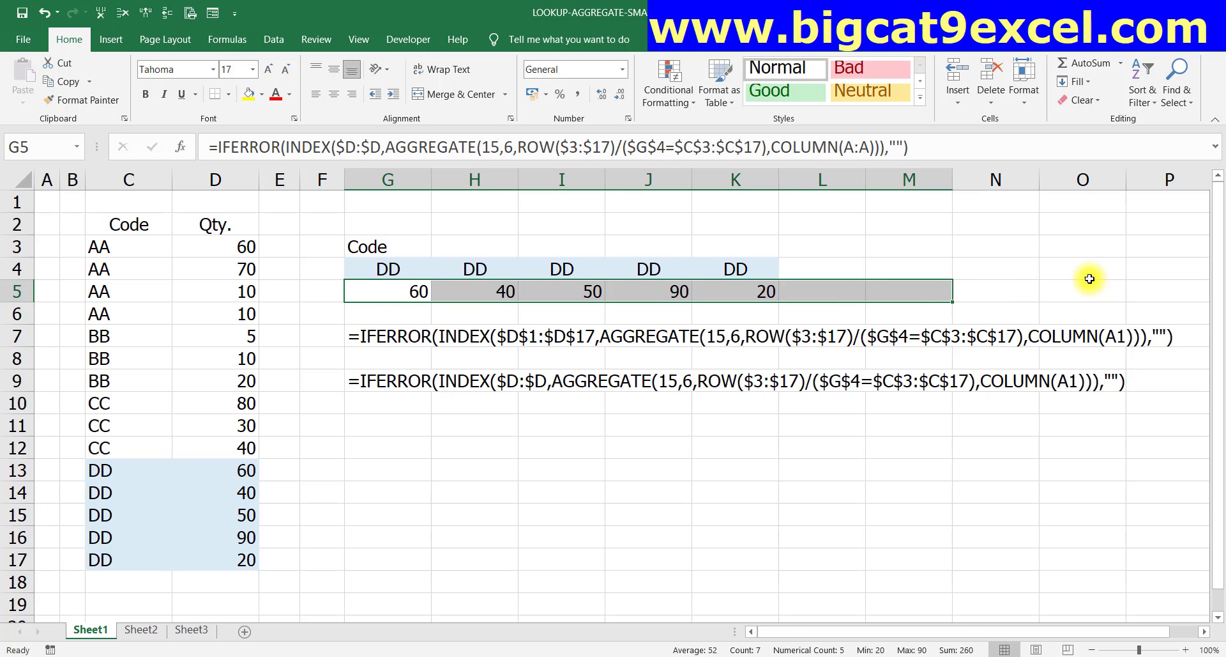
left_click(392, 291)
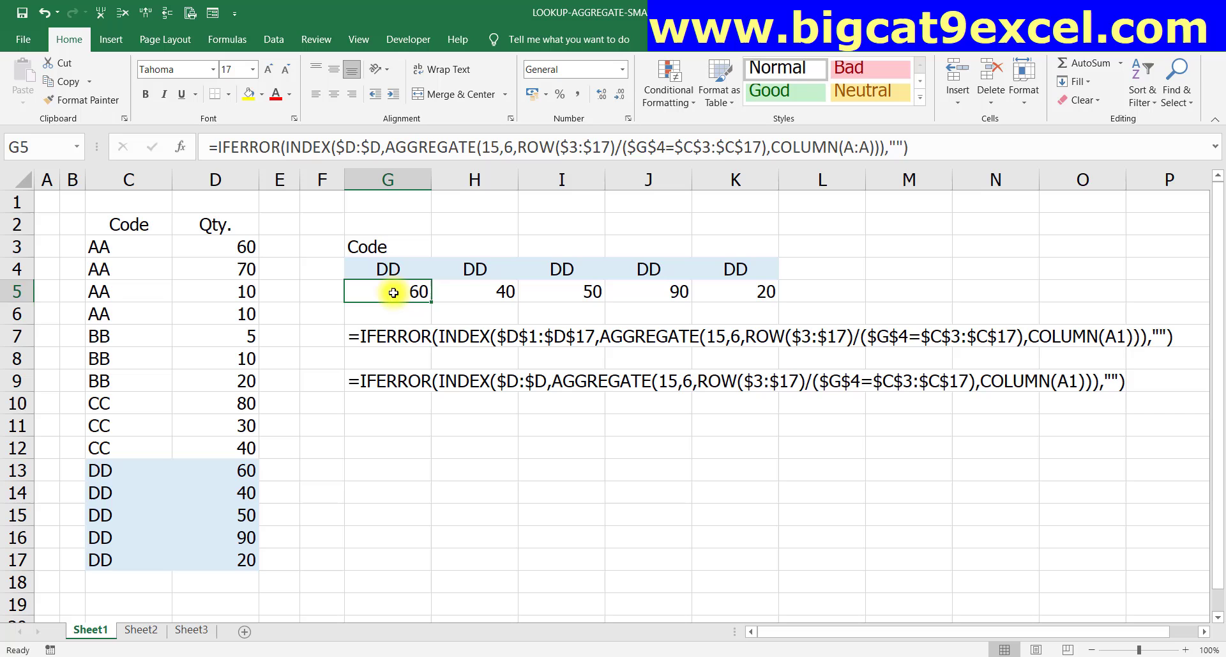
left_click(394, 421)
- Enter =FORMULATEXT(G5) in G11 to show the COLUMN(A:A) formula as text
type("=FO")
key("Tab")
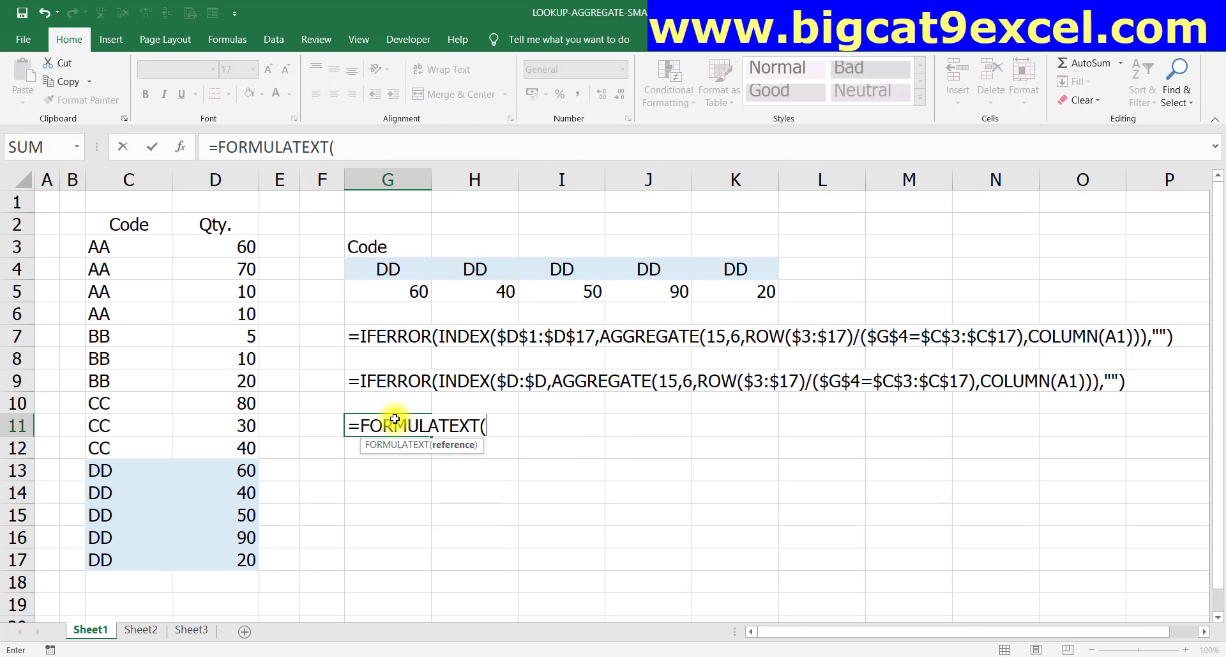
key("Up")
key("Up")
key("Up")
key("Up")
key("Up")
key("Up")
key("Return")
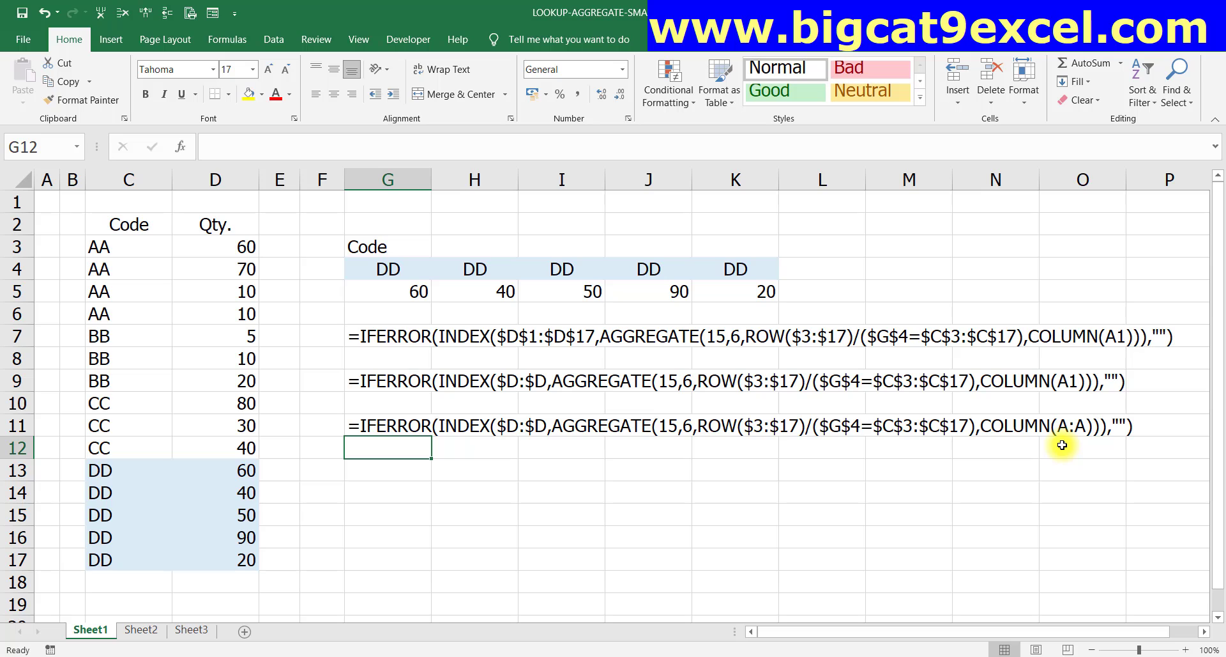
- Inspect H5's formula to confirm it uses COLUMN(B:B), leaving it unchanged
key("Up")
key("Up")
key("Up")
key("Up")
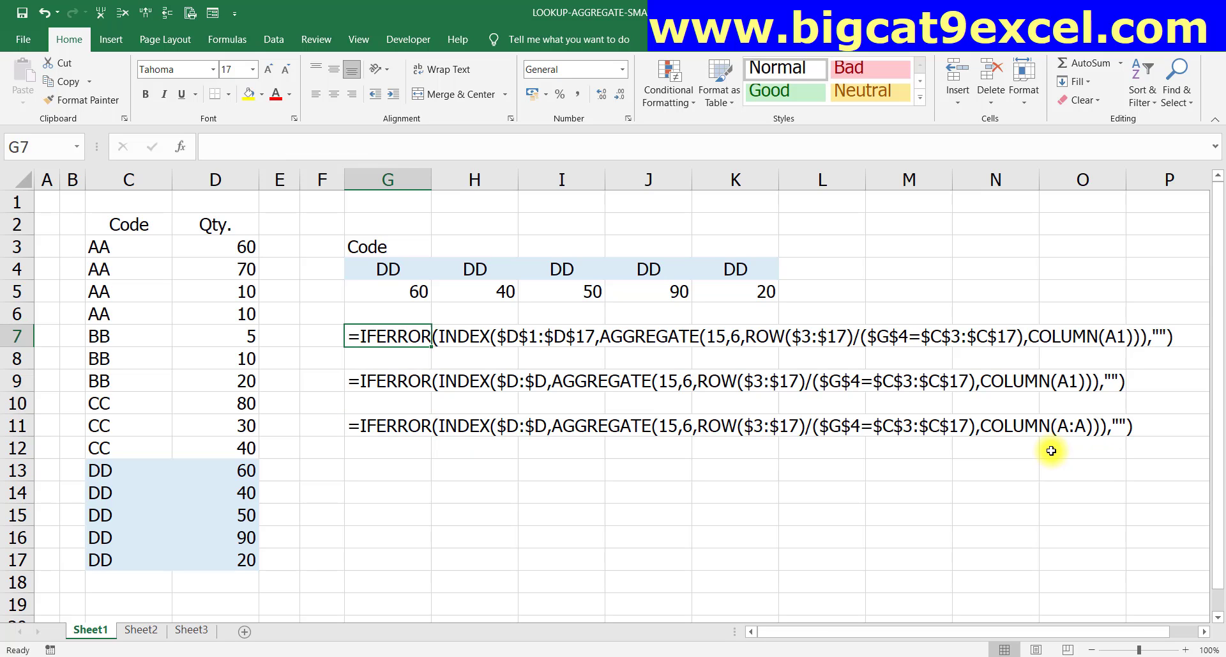
key("Up")
key("Up")
key("Right")
key("F2")
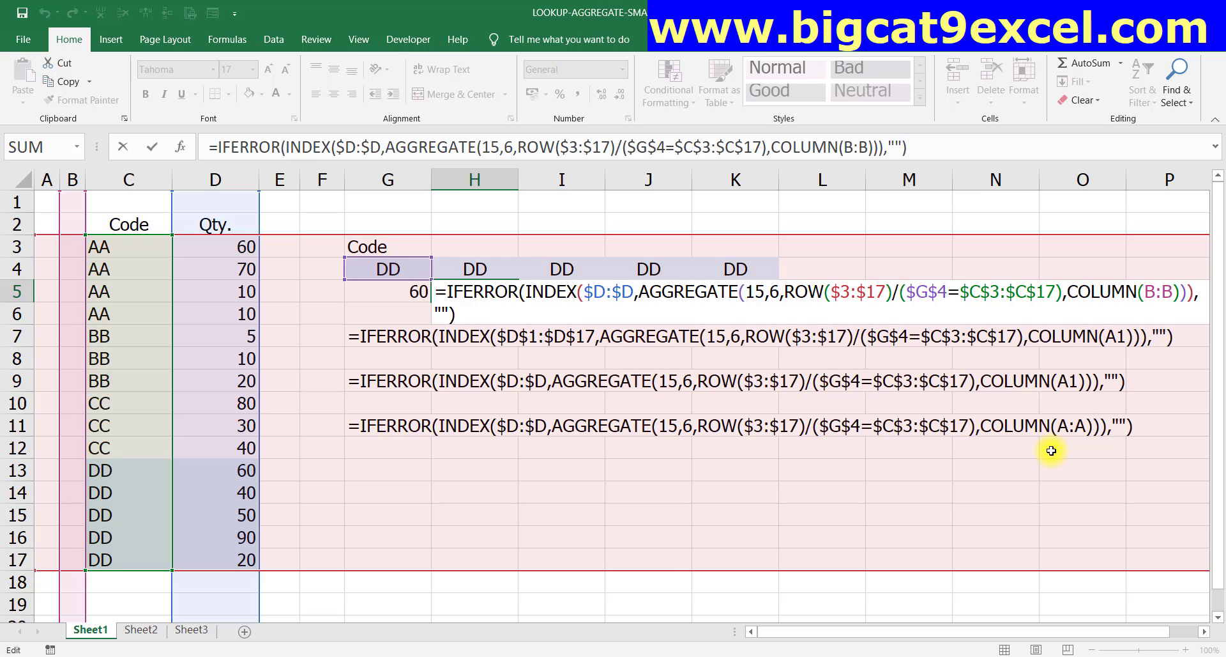
key("Escape")
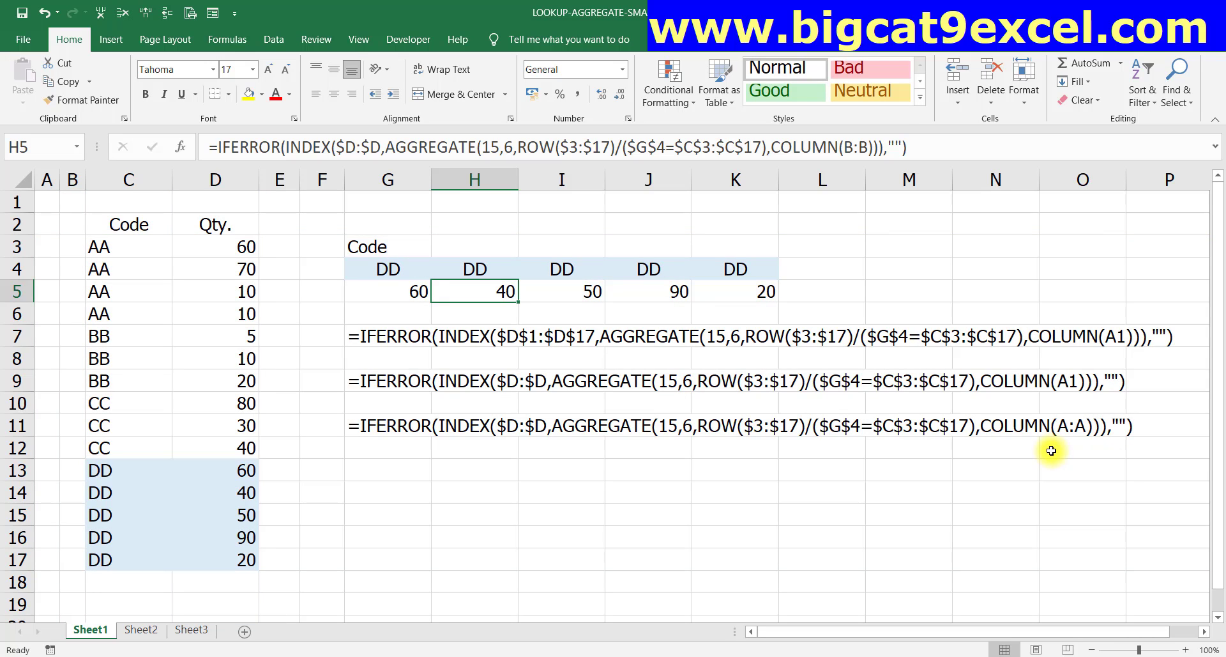
key("Left")
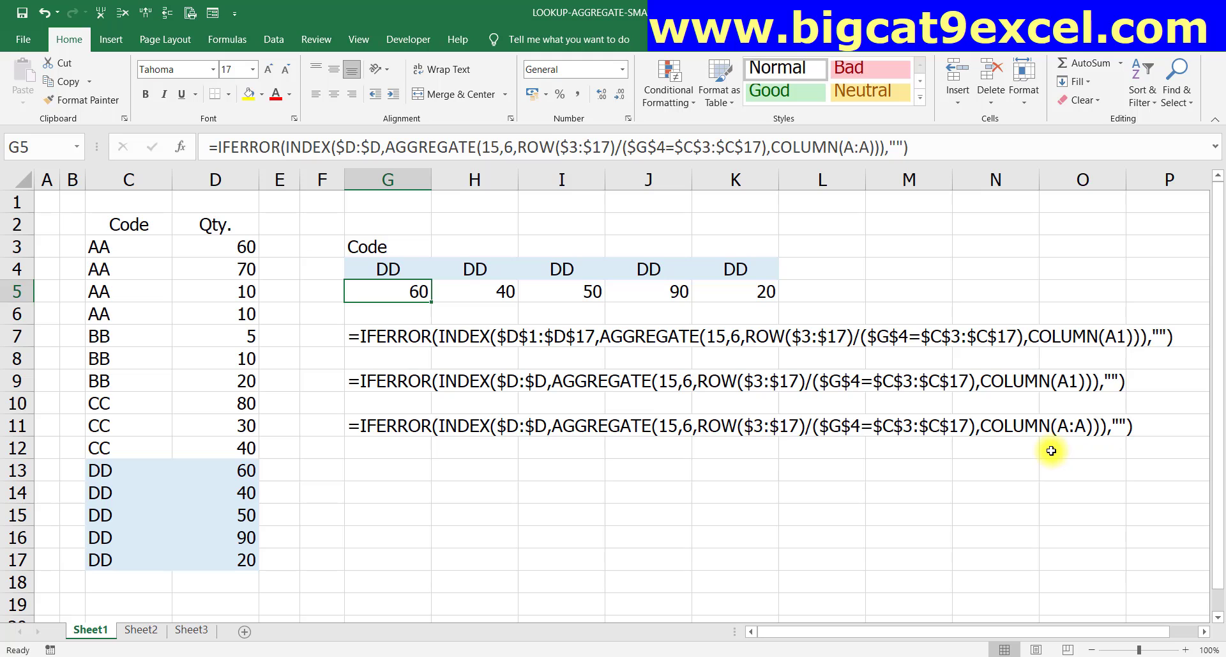
- Clear the formula texts in G7:G11 and the extra results in H5:M5
key("Down")
key("Down")
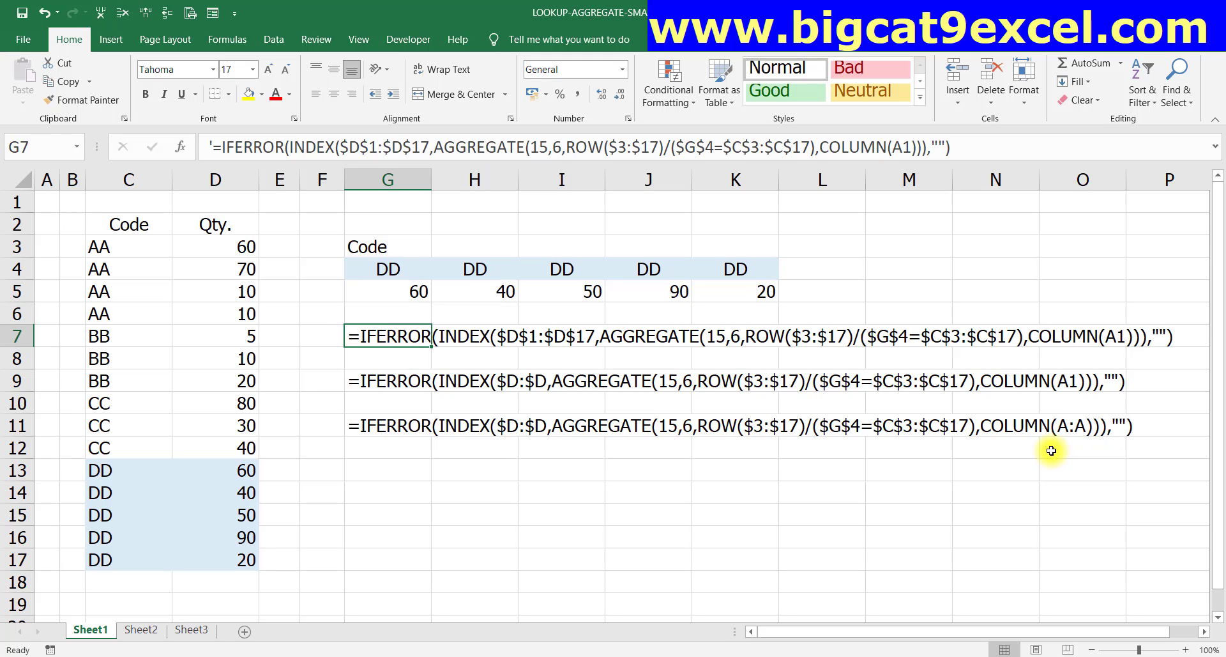
key("shift+Down")
key("shift+Down")
key("shift+Down")
key("shift+Down")
key("Delete")
key("Up")
key("Up")
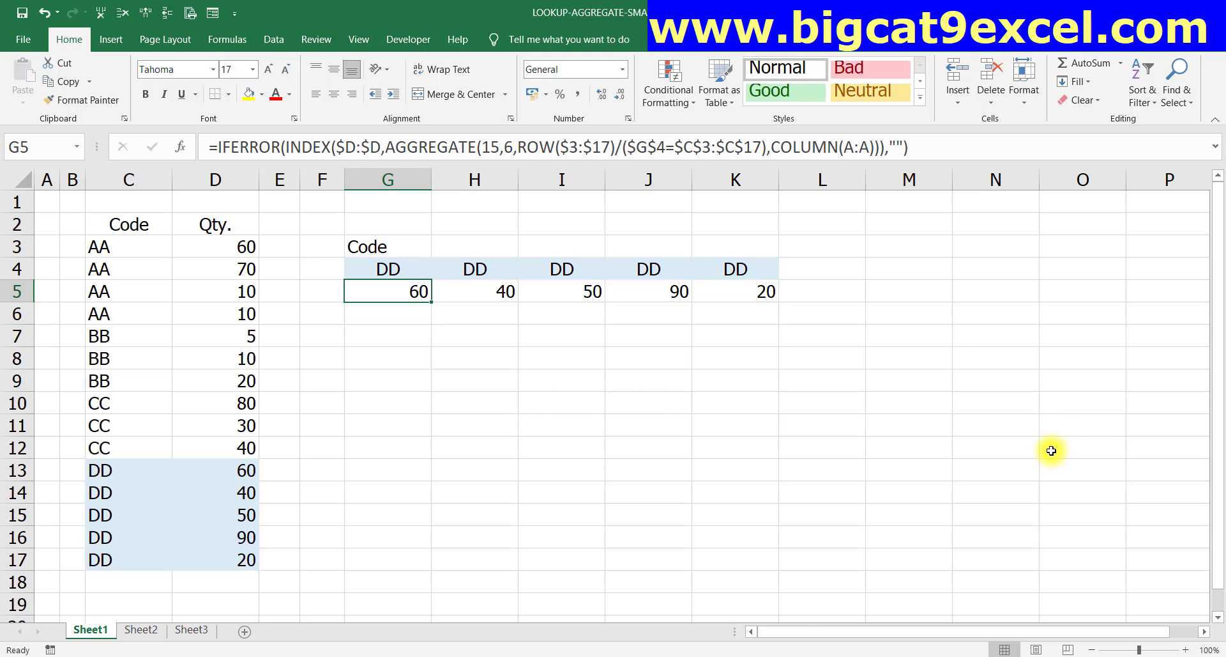
key("Right")
key("shift+Right")
key("shift+Right")
key("shift+Right")
key("Delete")
key("Left")
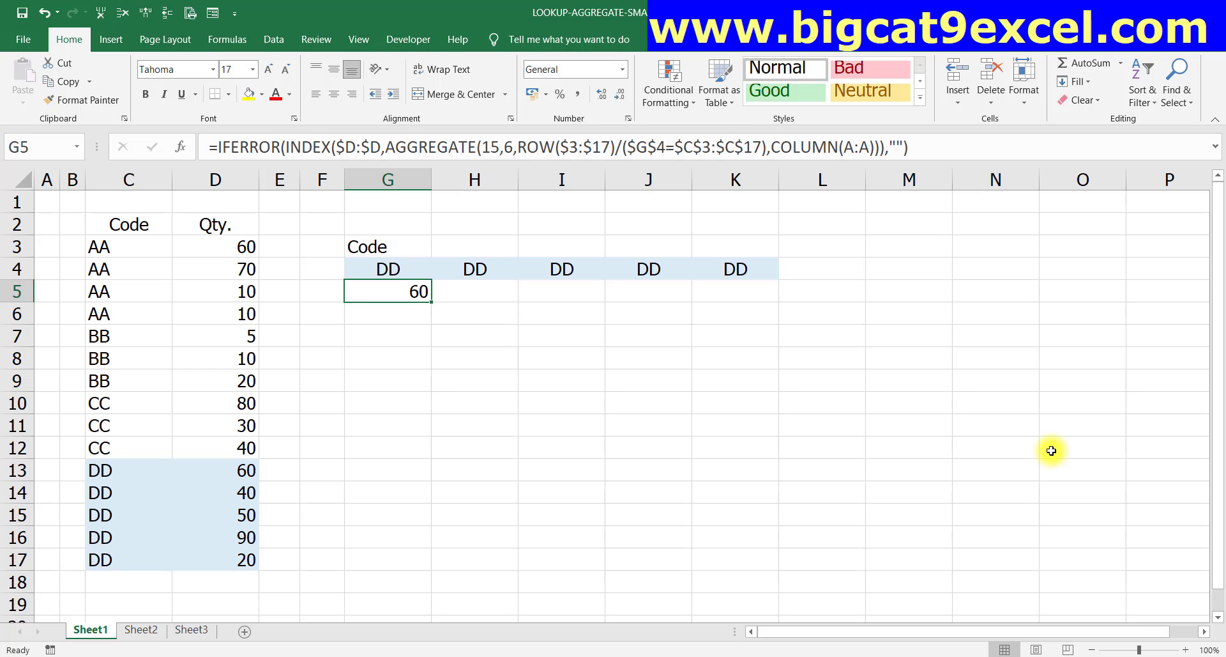
- Strip G5 down to ROW($3:$17)/($G$4=$C$3:$C$17) and evaluate its array with F9
key("F2")
key("Home")
key("Right")
key("ctrl+shift+Right")
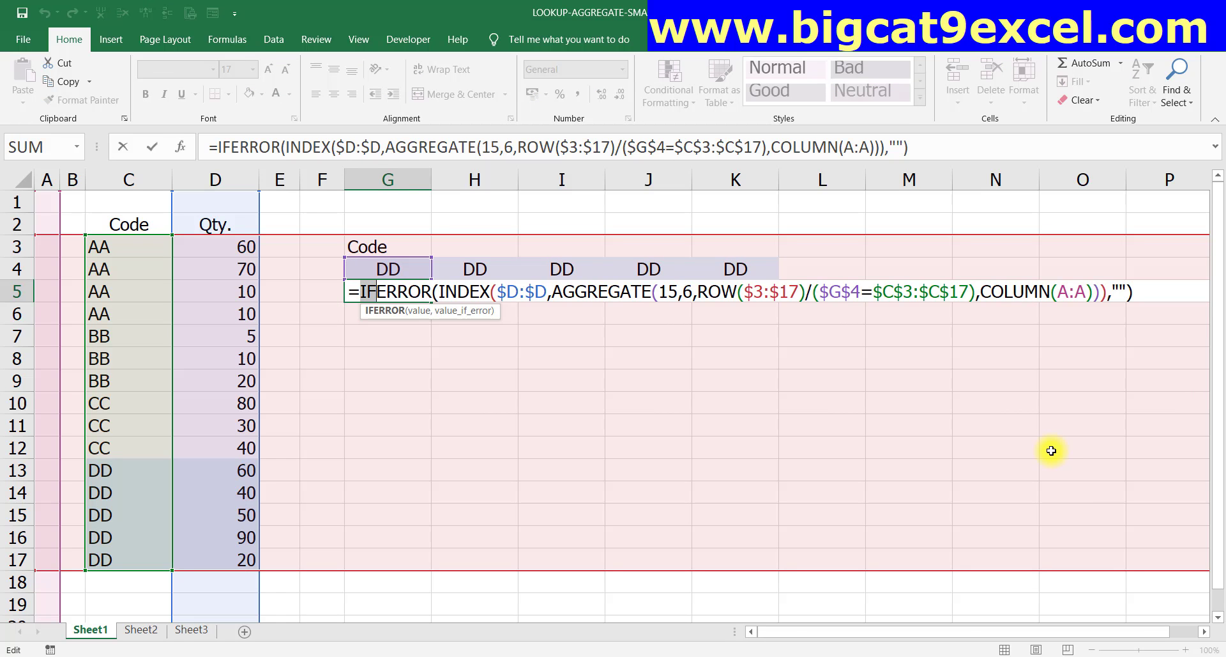
key("ctrl+shift+Right")
key("ctrl+shift+Right")
key("ctrl+shift+Right")
key("ctrl+shift+Right")
key("ctrl+shift+Right")
key("ctrl+shift+Right")
key("shift+Right")
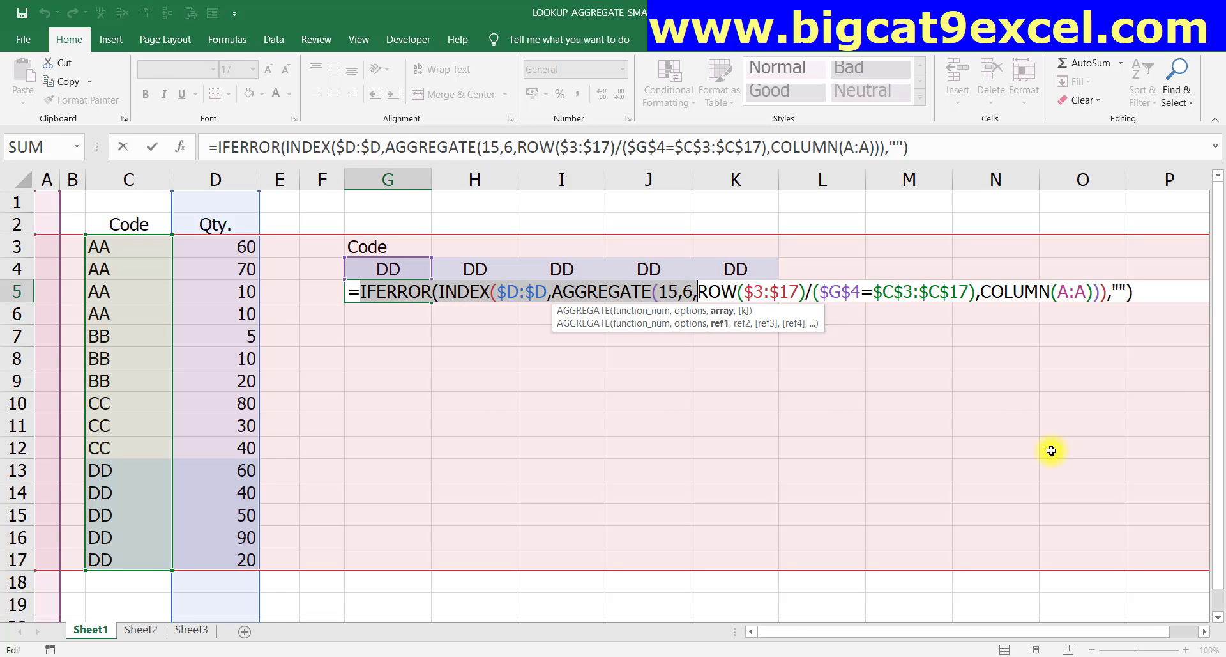
key("Delete")
key("Right")
key("Right")
key("Right")
key("Right")
key("Right")
key("Right")
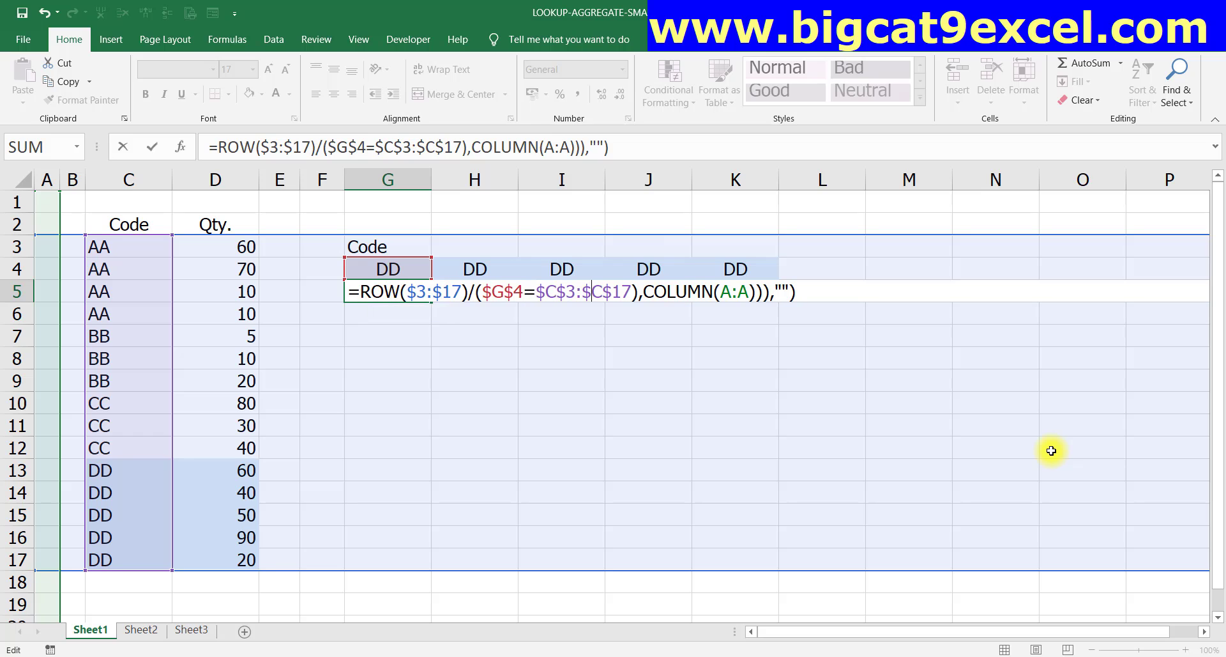
key("shift+End")
key("Delete")
key("ctrl+Return")
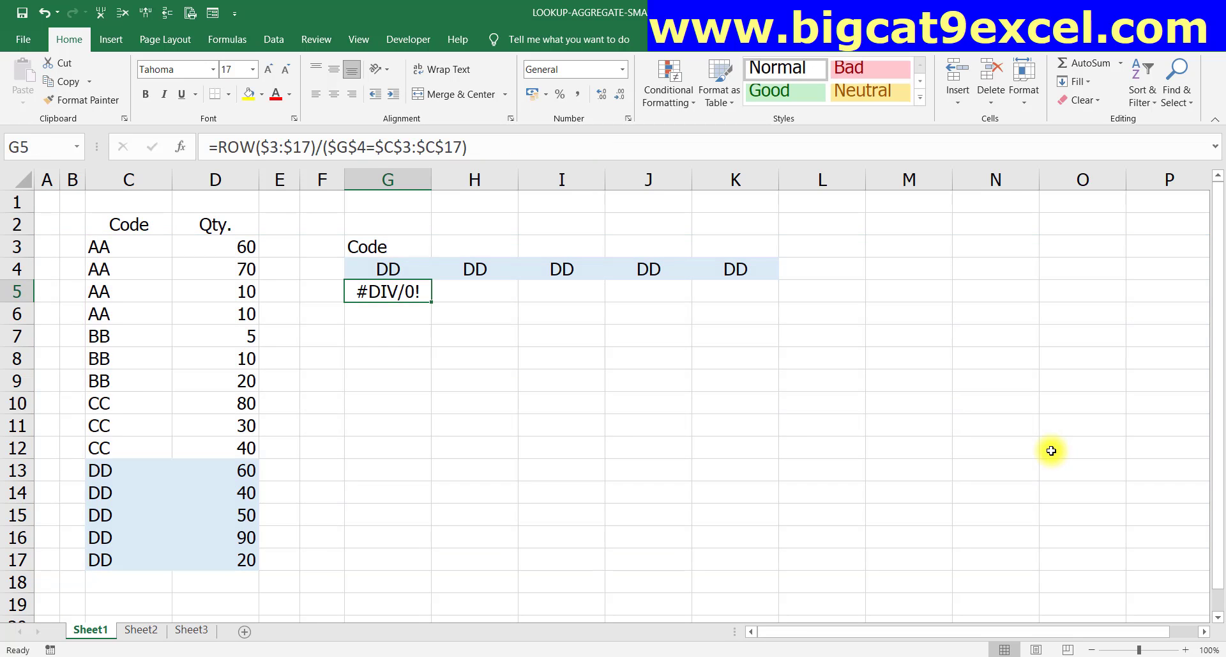
key("F2")
key("F9")
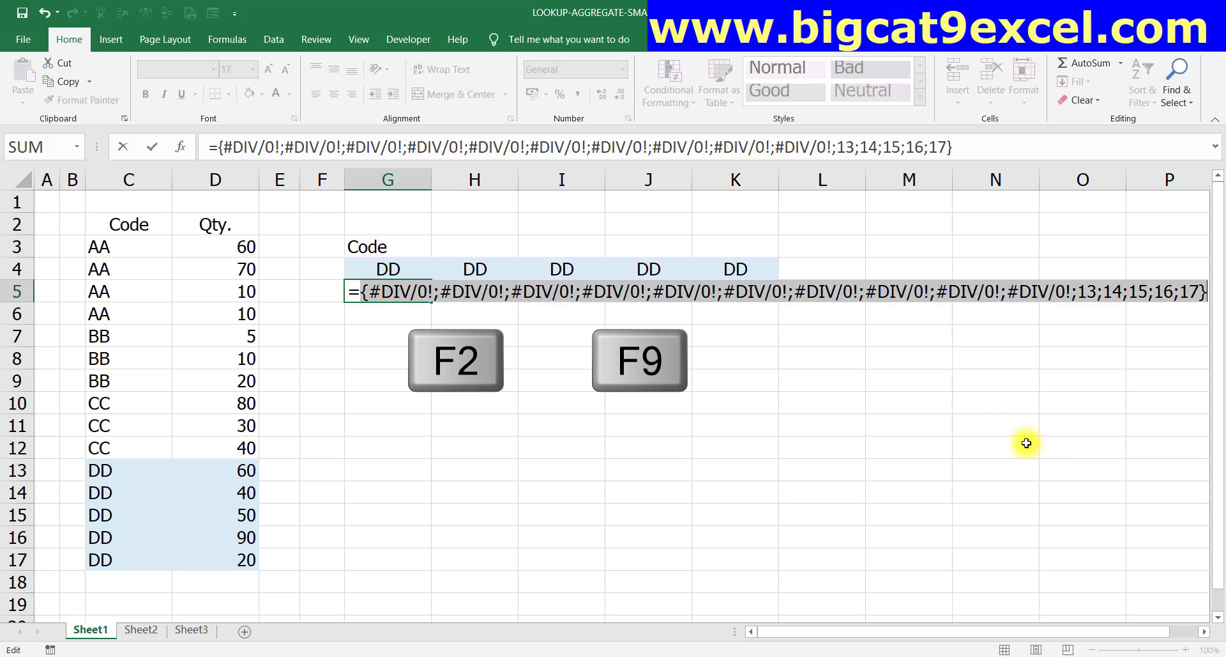
key("Escape")
- Set the Code to AA and evaluate G5, showing row numbers 3;4;5;6
left_click(429, 269)
left_click(439, 274)
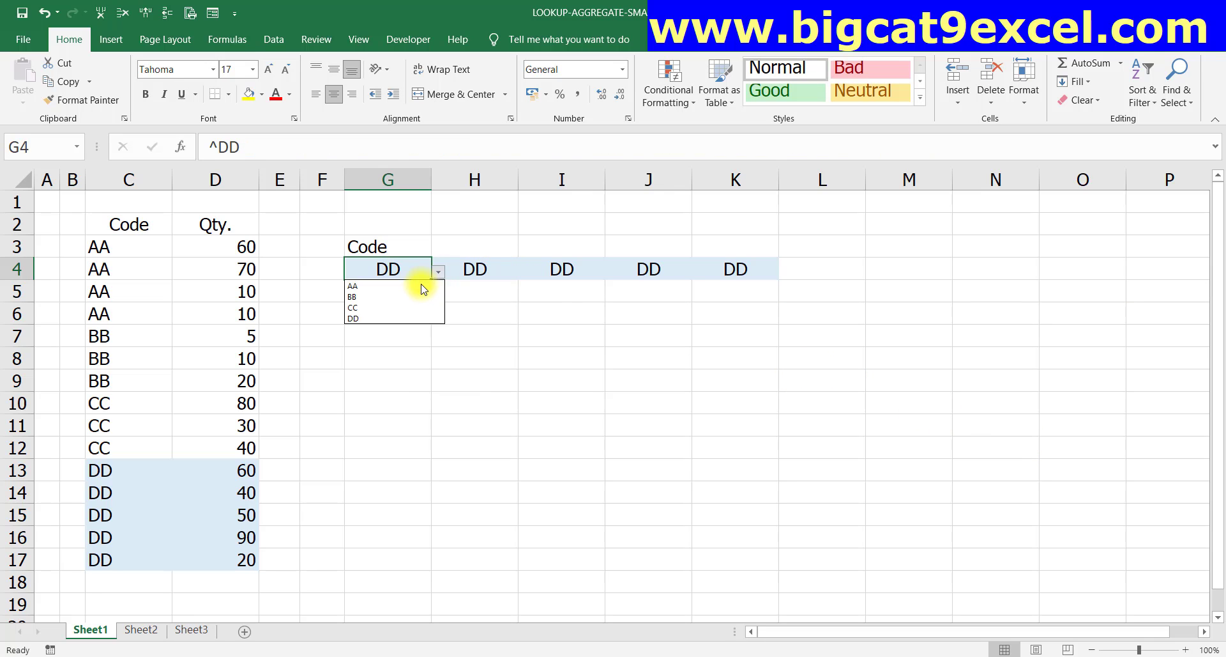
left_click(383, 282)
left_click(414, 290)
key("F2")
key("F9")
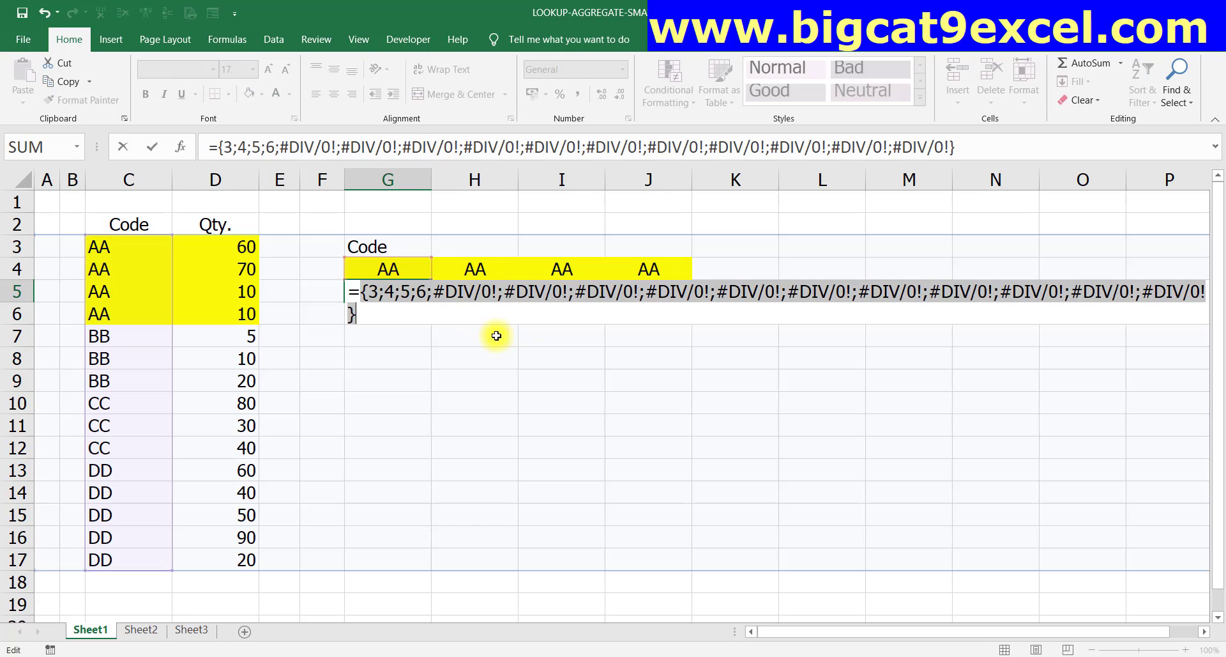
- Wrap G5's row expression in IFERROR(...,"") and check it evaluates to 3;4;5;6 then blanks
key("Escape")
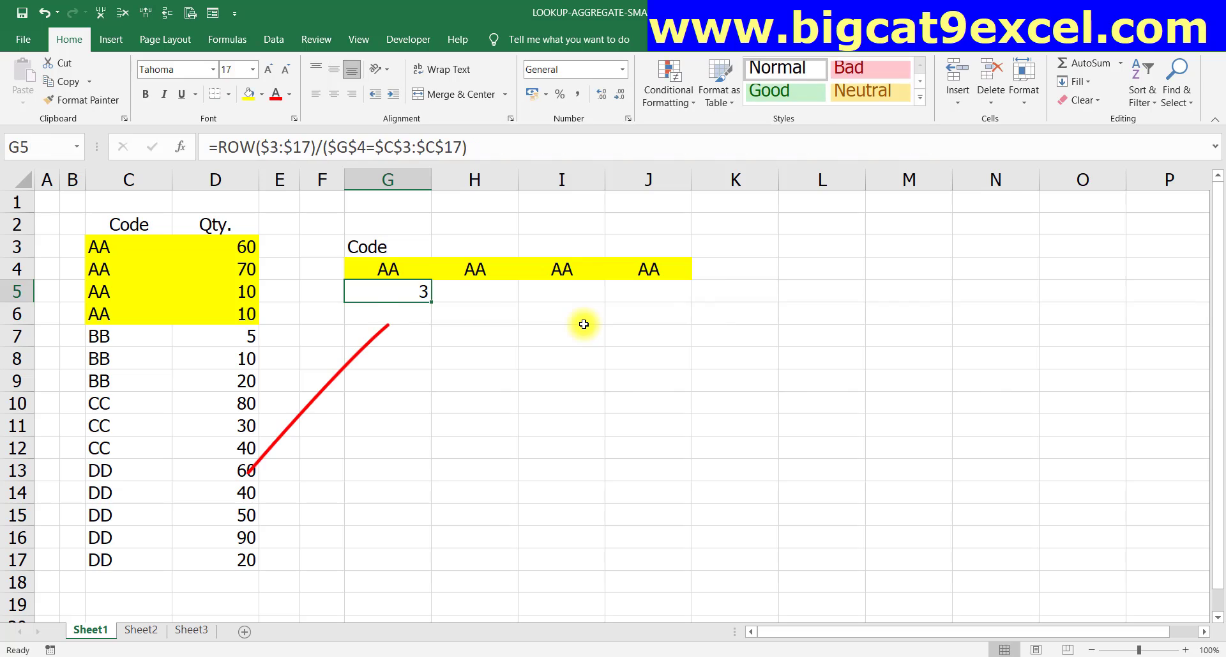
key("F2")
key("Home")
key("Right")
type("IFER")
key("Tab")
key("End")
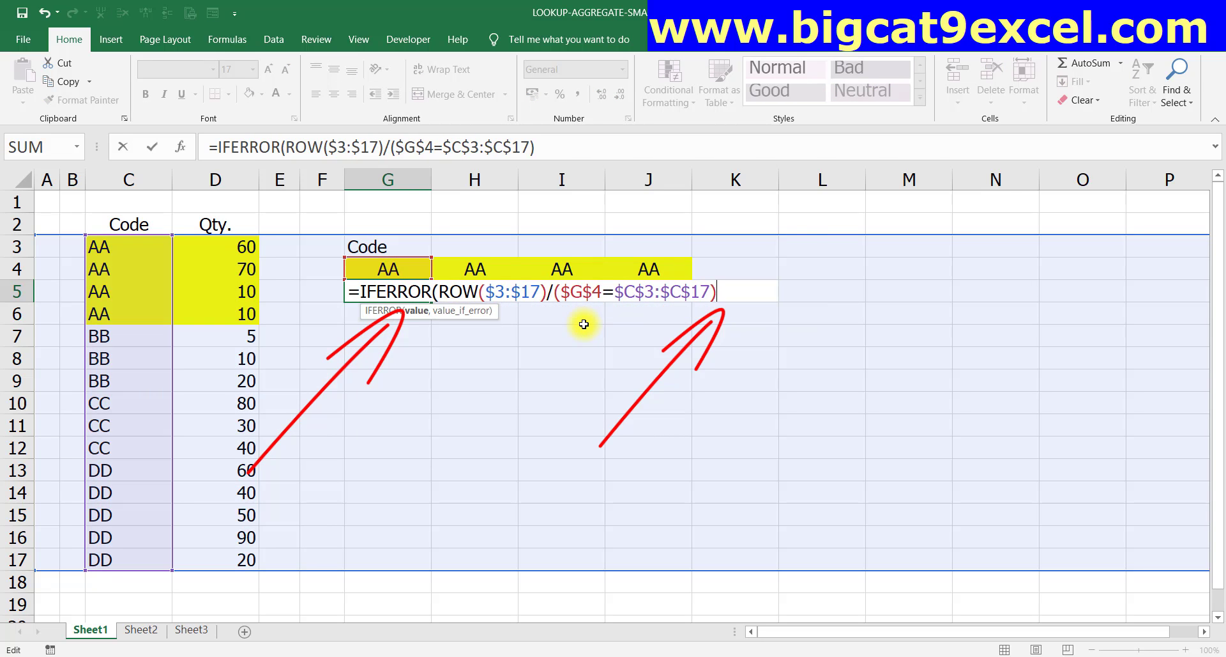
type(",\"\")")
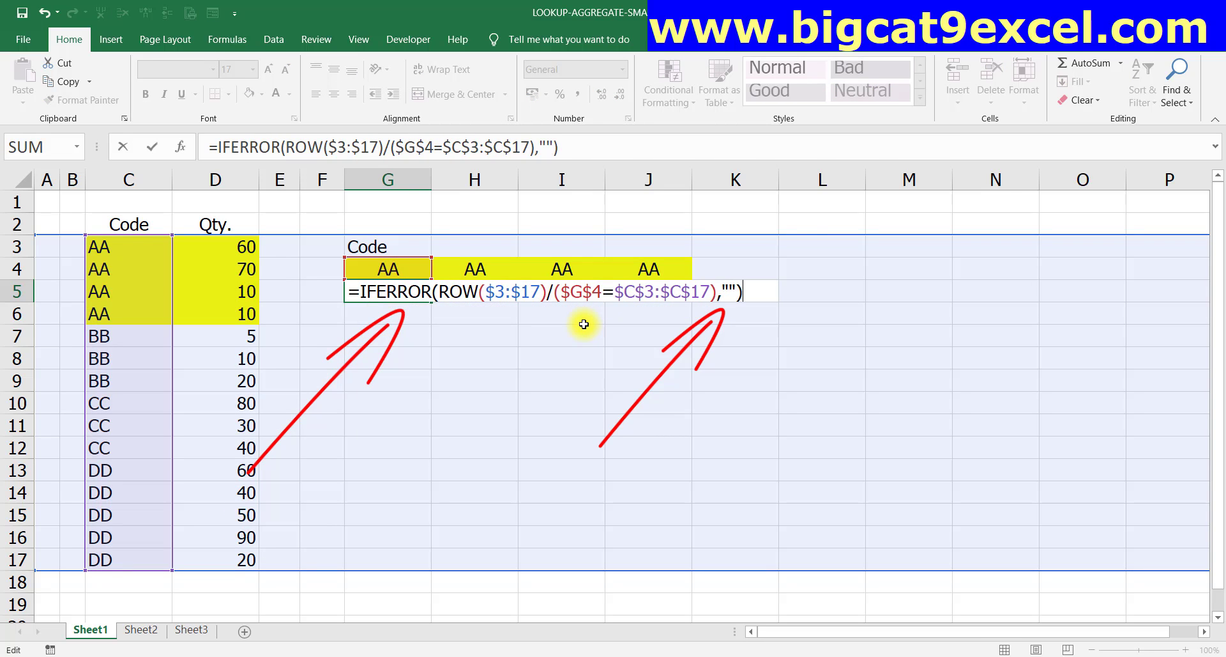
key("ctrl+Return")
key("F2")
key("F9")
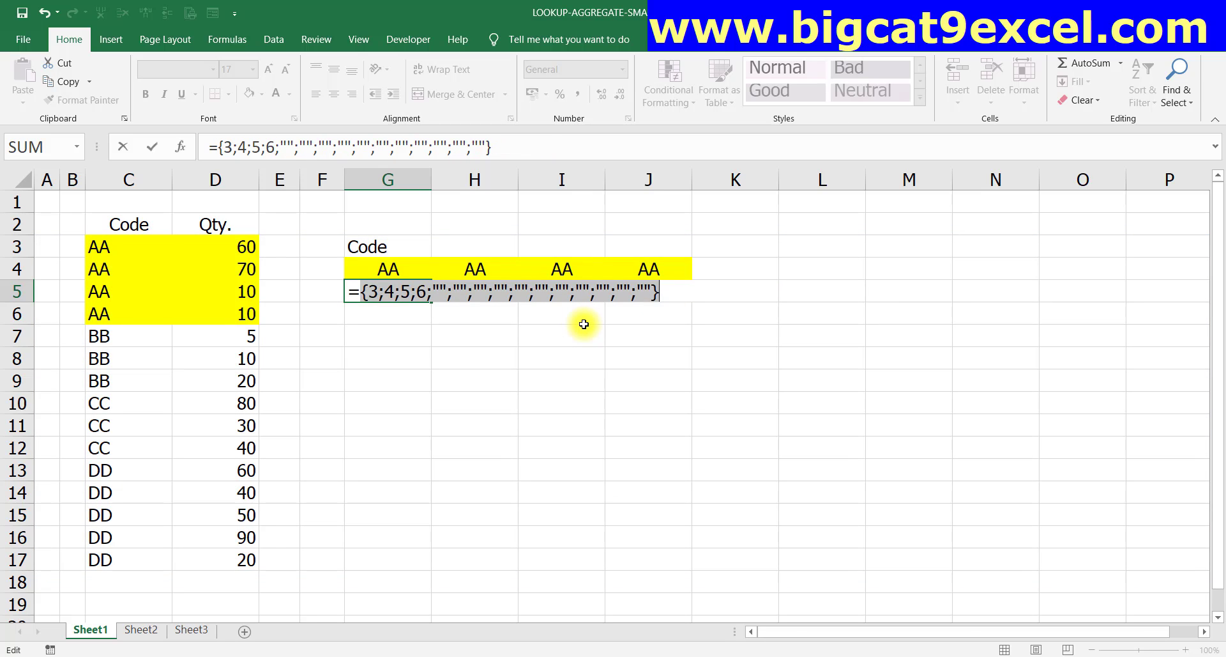
key("Escape")
- Start adding SMALL(...,COLUMN(A1)) at the front of G5's formula
key("F2")
key("Home")
key("Right")
type("SMAL")
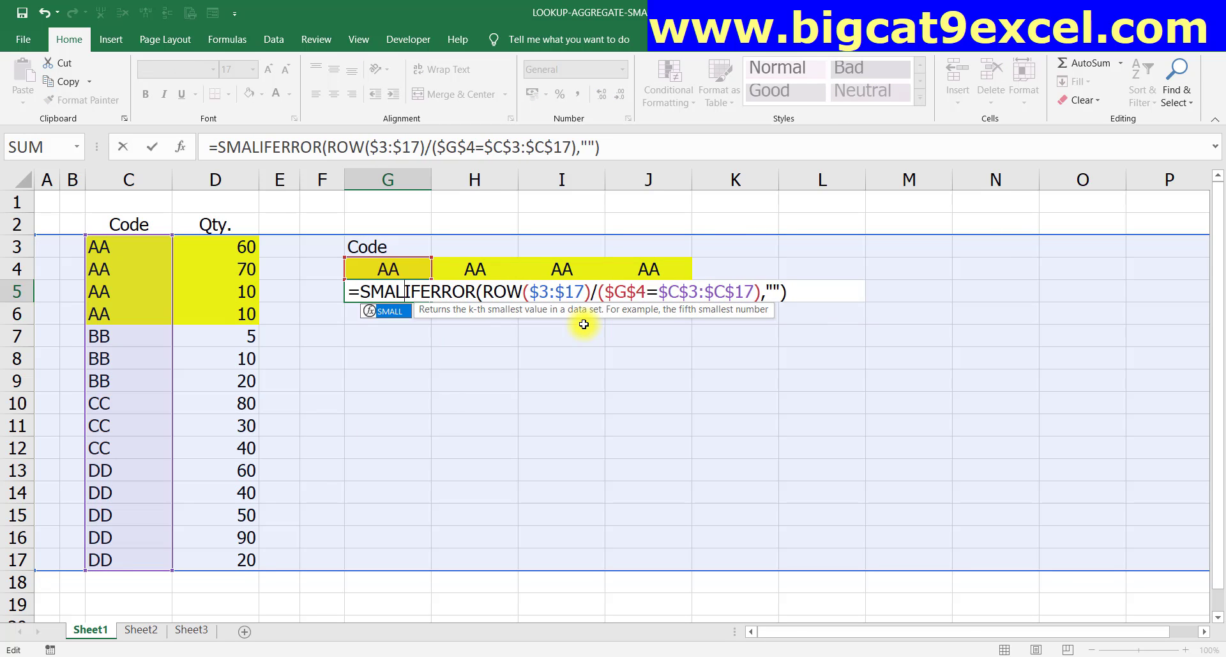
type("L(")
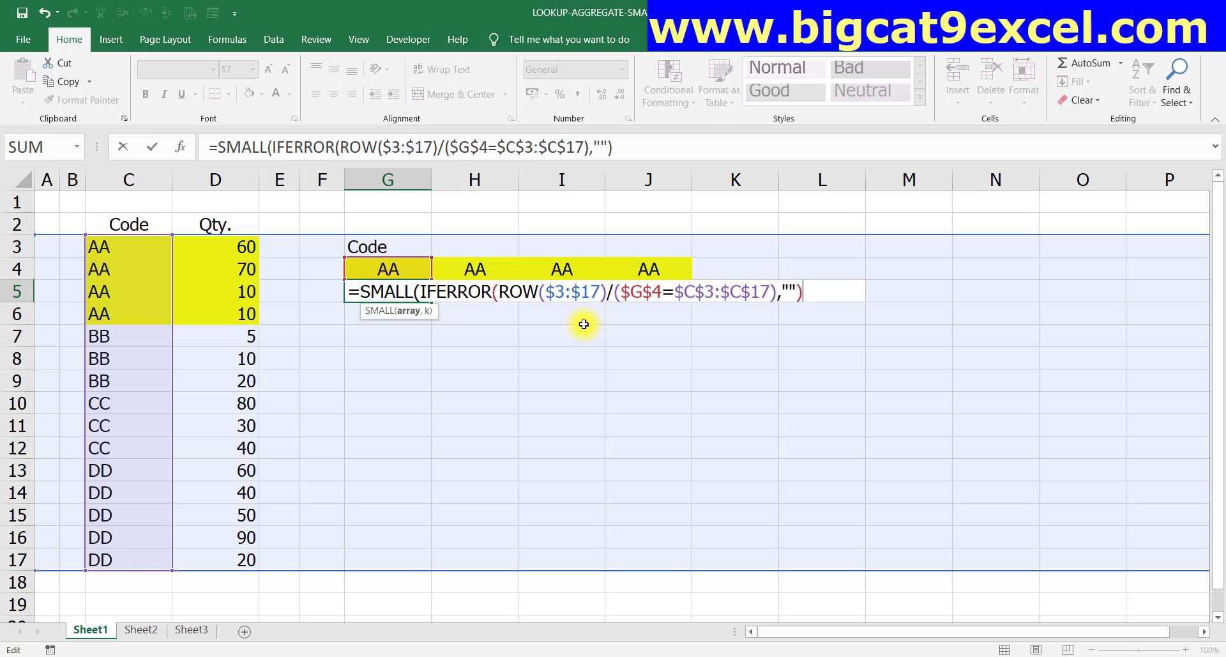
type("COLU")
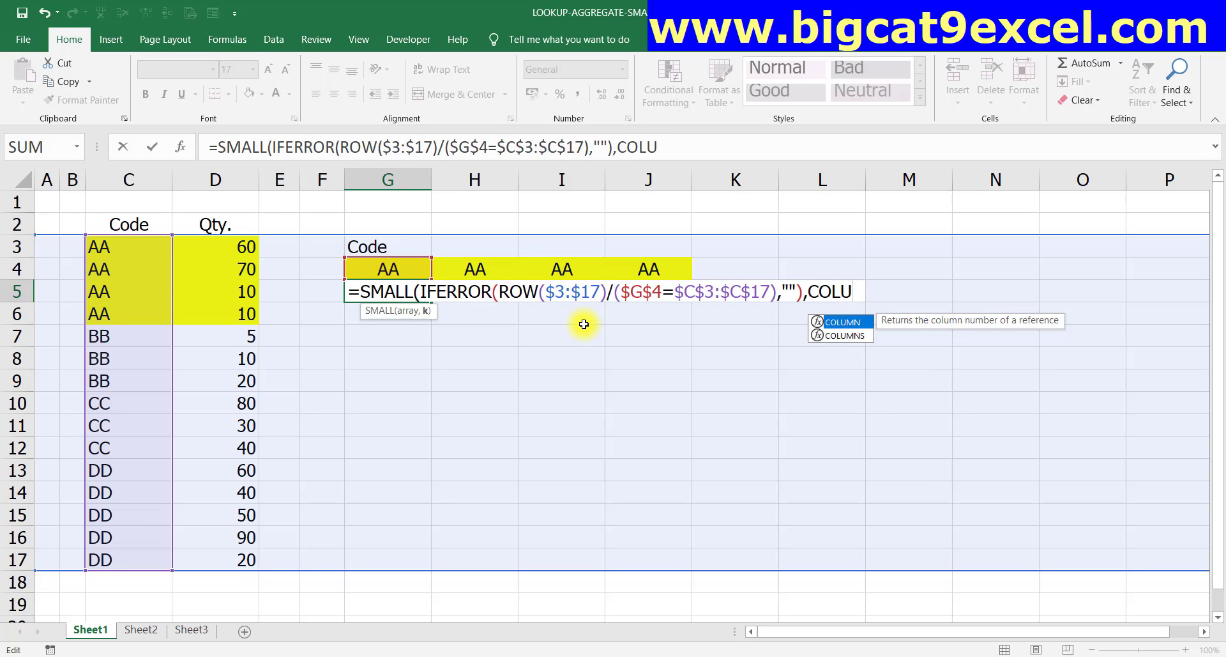
type("MN(A1))")
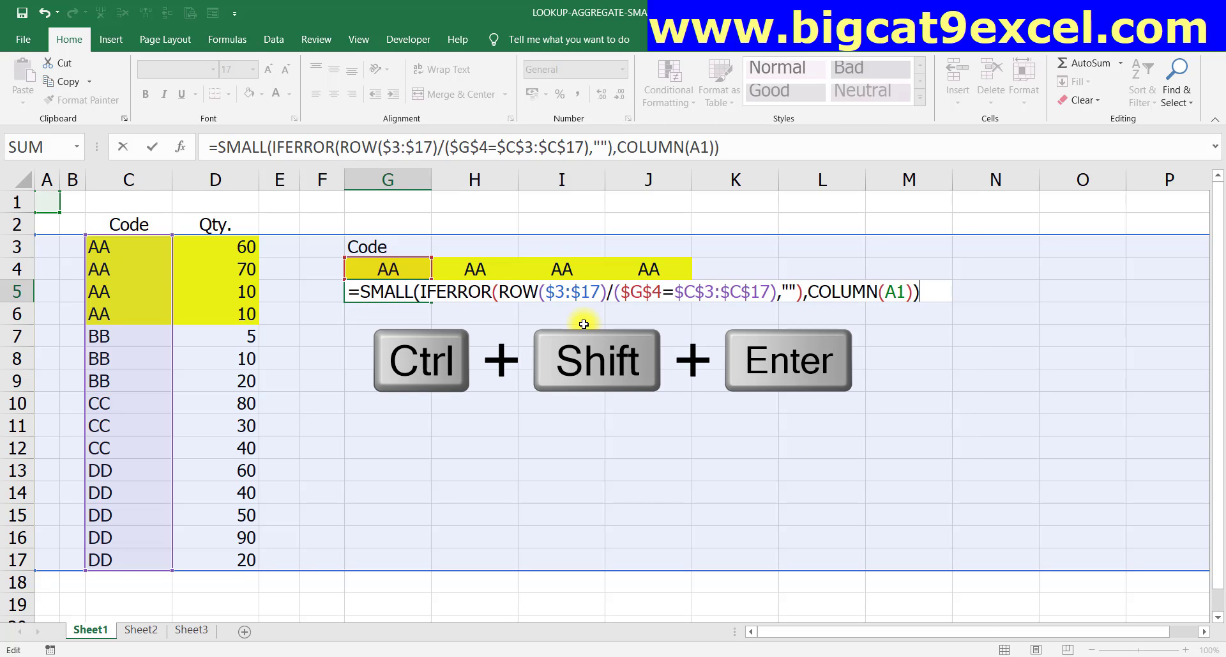
- Commit G5 as an array formula and copy it across H5:M5
key("ctrl+shift+Return")
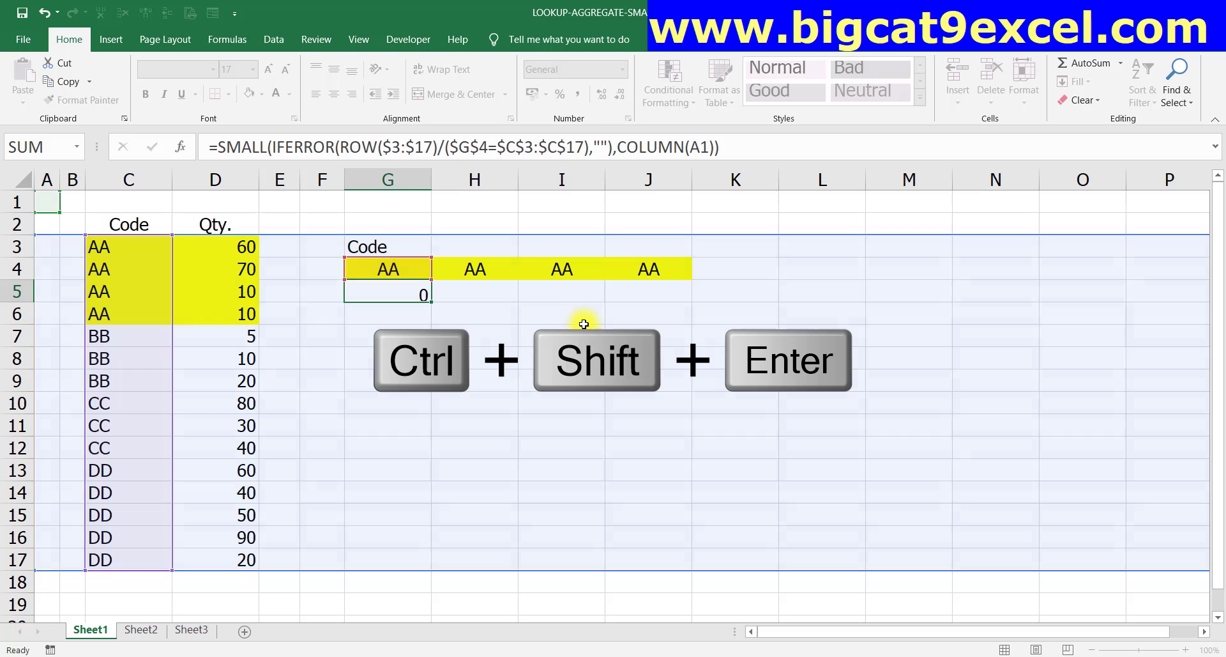
key("ctrl+c")
key("Right")
key("shift+Up")
key("shift+Down")
key("shift+Right")
key("shift+Right")
key("shift+Right")
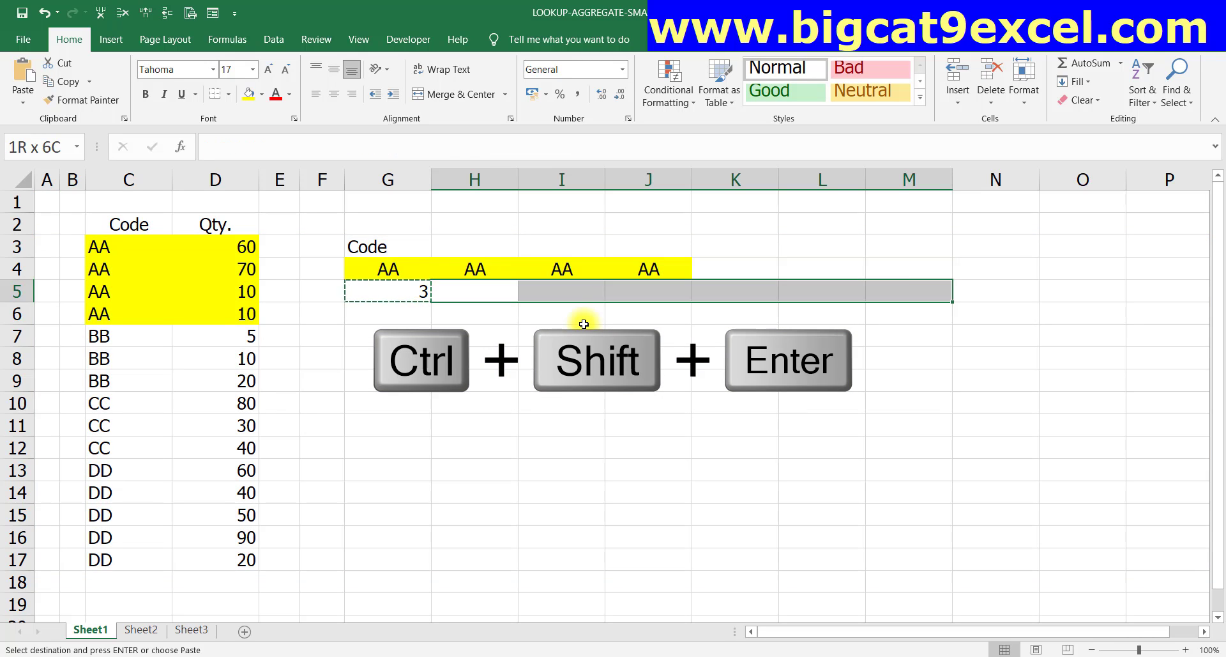
key("Return")
key("Down")
key("Up")
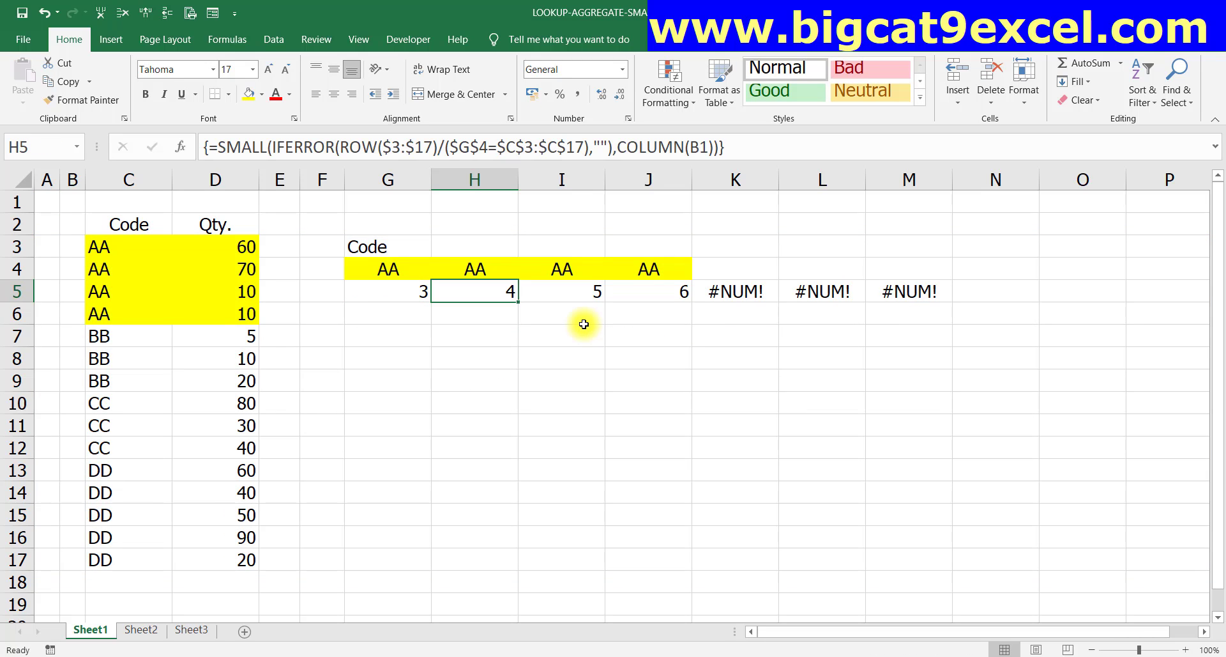
key("Left")
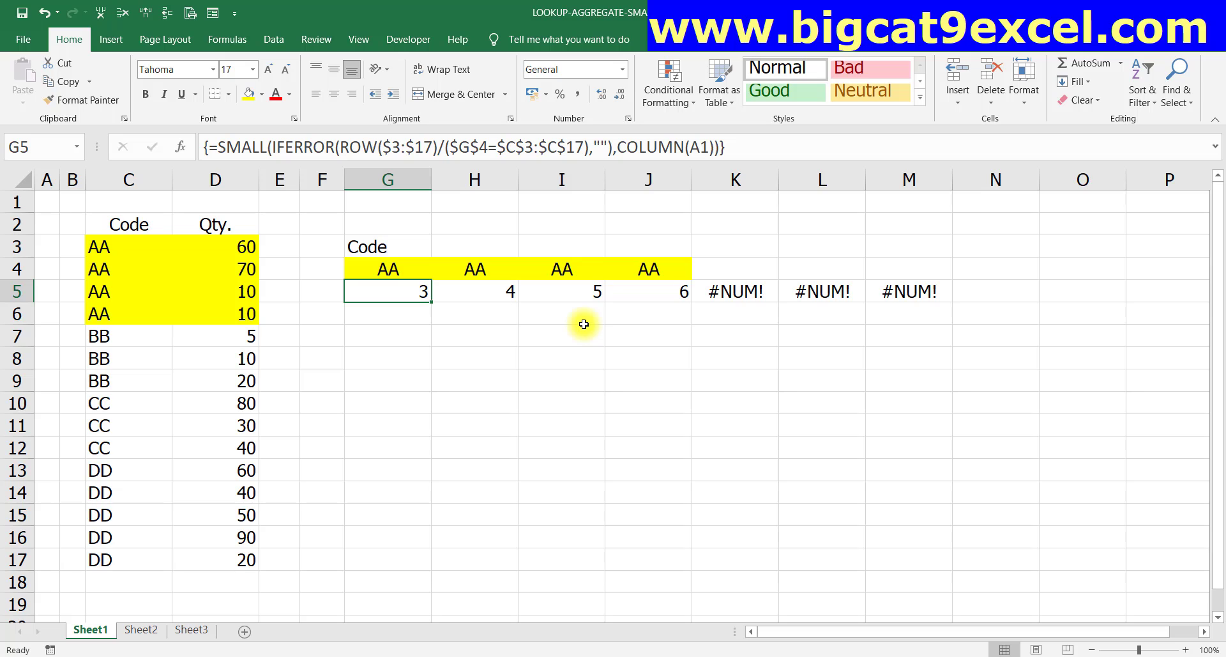
- Wrap G5's formula in INDEX($D$1:$D$17, …) and commit it as an array formula
key("F2")
type("I")
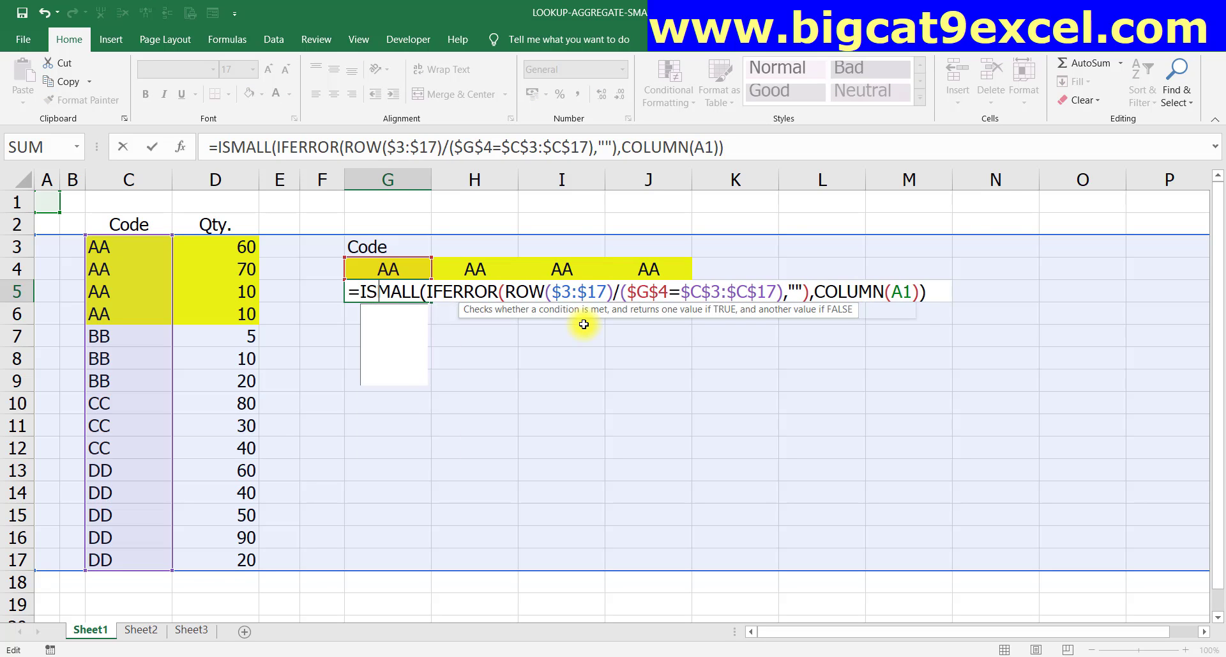
type("ND")
key("Tab")
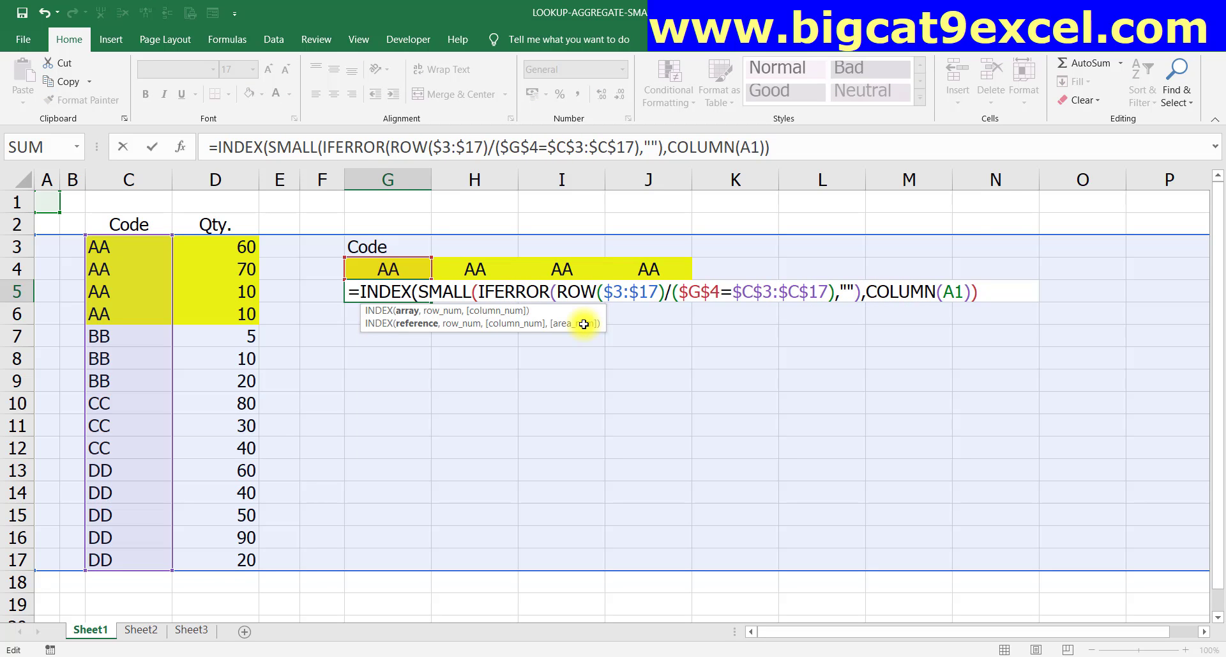
type("D")
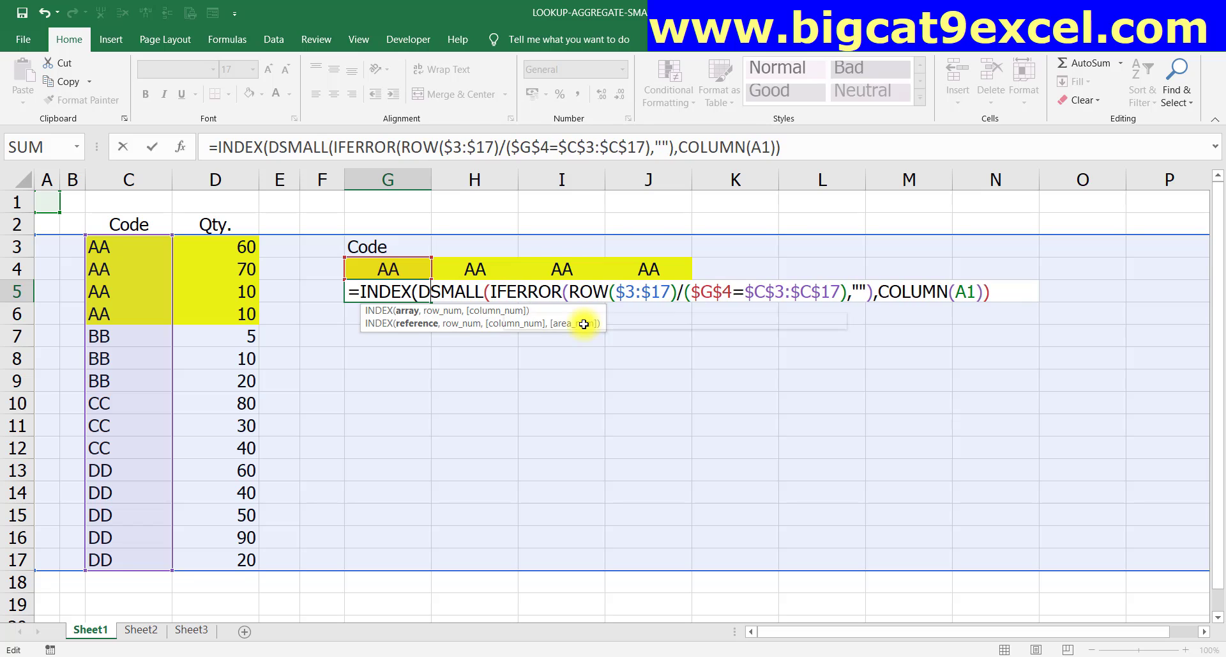
type("1..1")
key("BackSpace")
type("D")
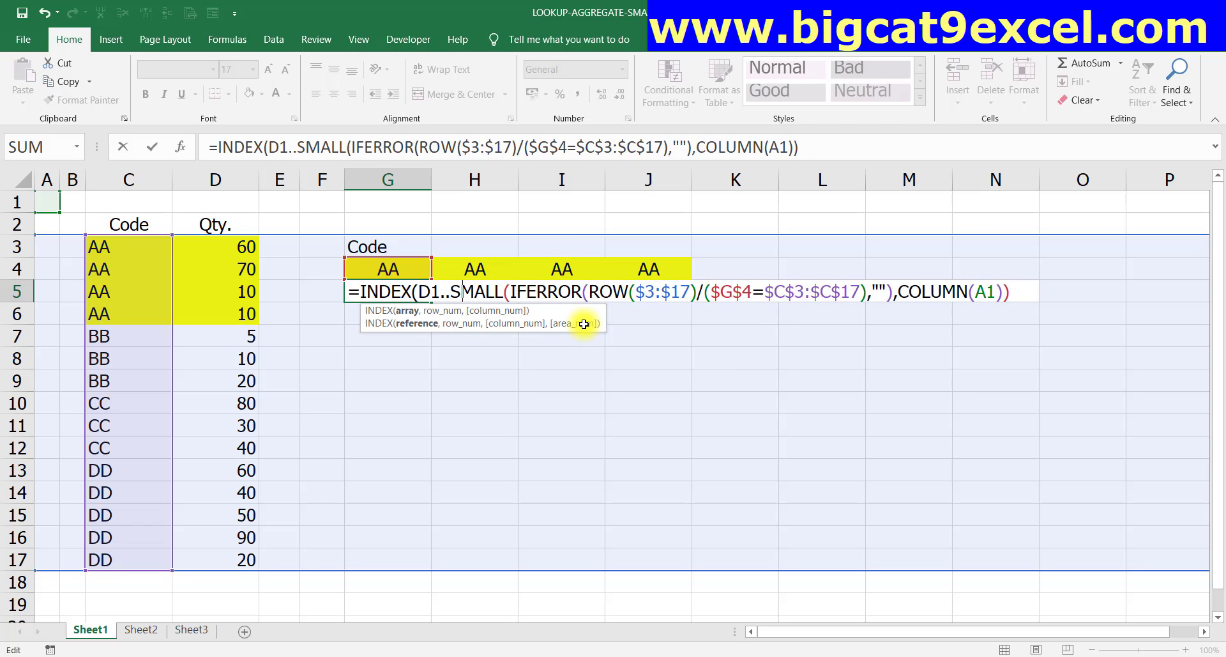
type("17,")
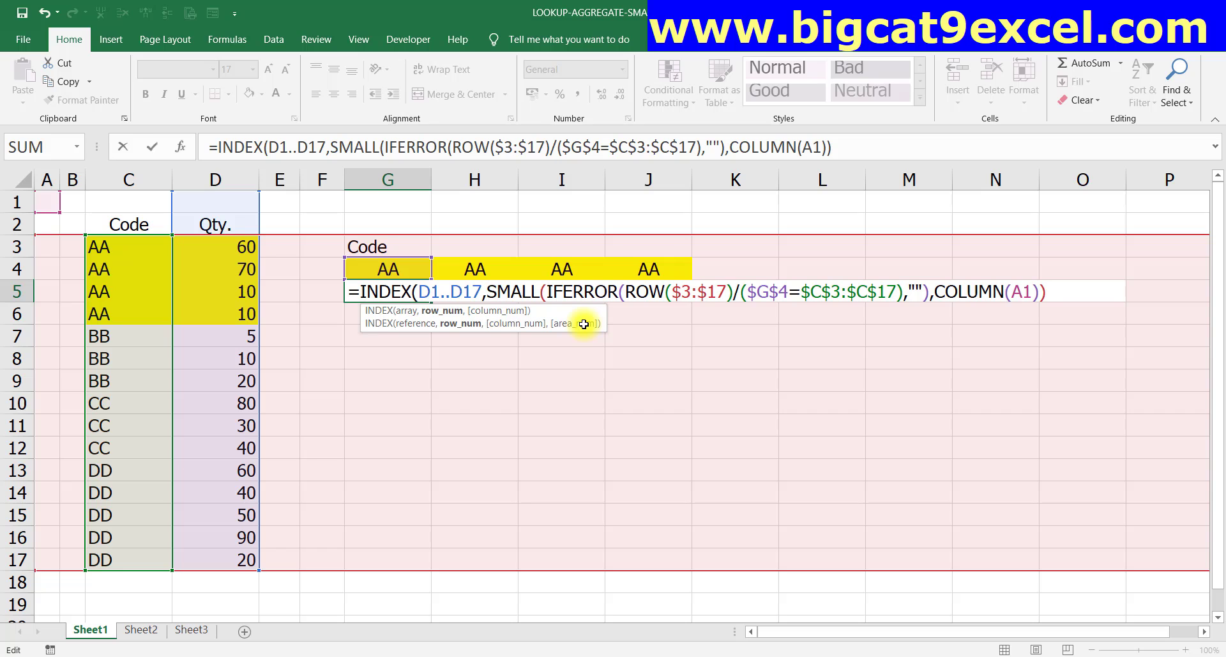
key("Left")
key("Left")
key("Left")
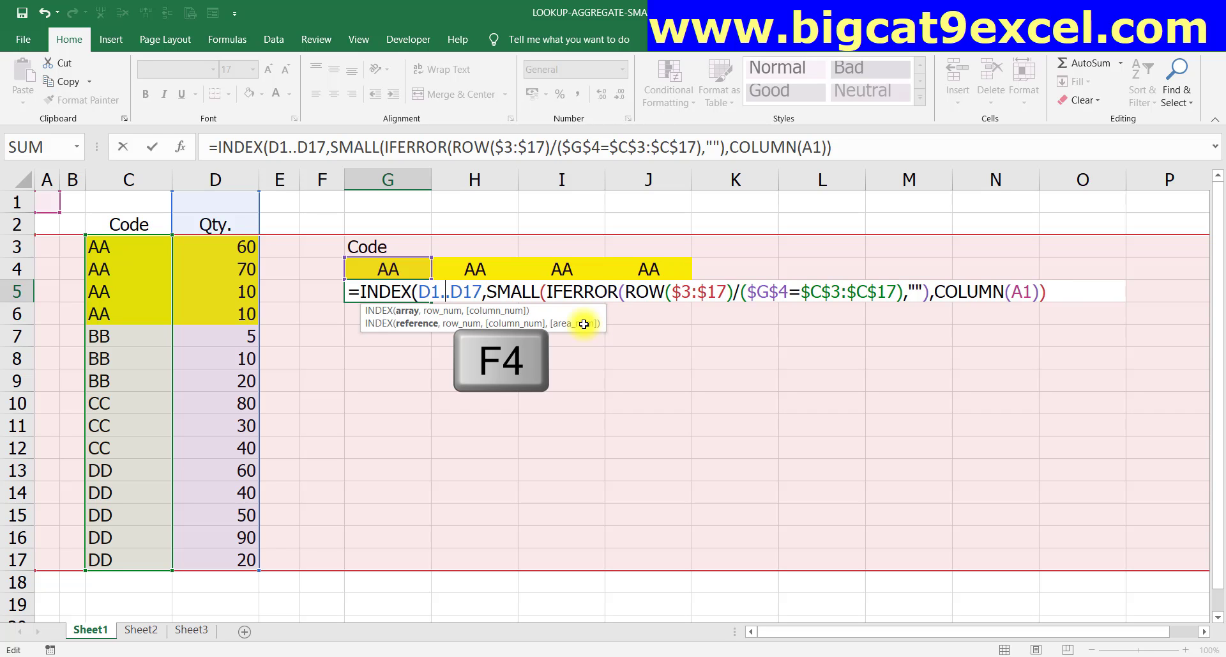
key("F4")
key("End")
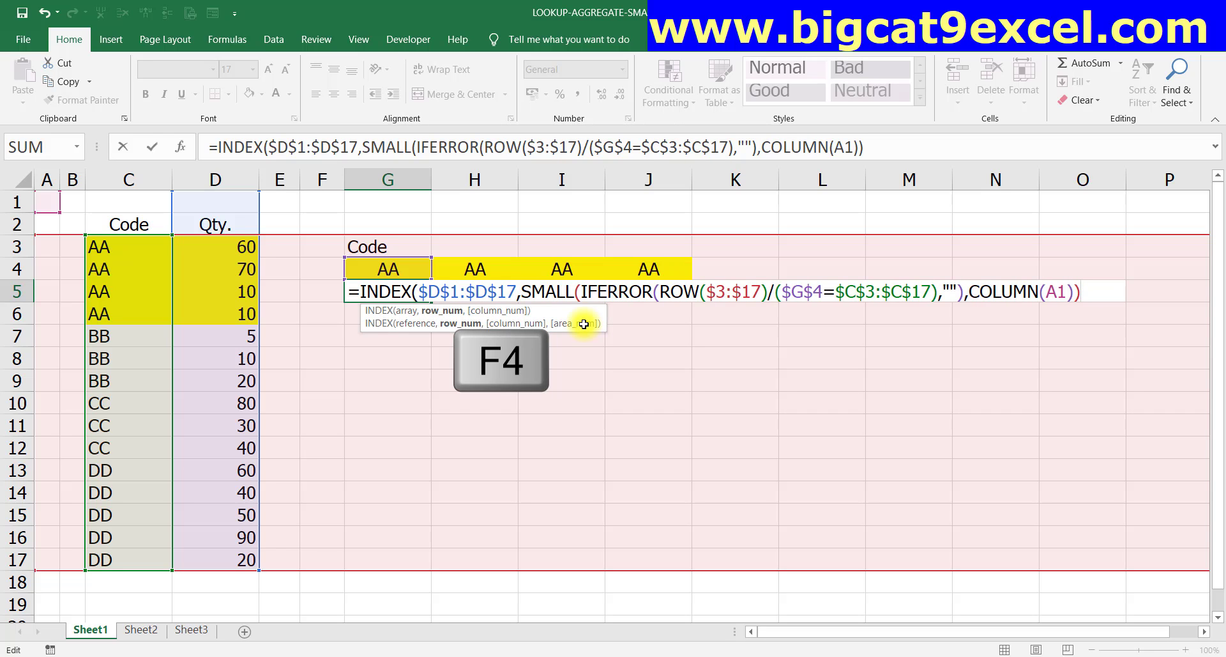
type(")")
key("ctrl+shift+Return")
- Copy the INDEX formula across H5:M5 so row 5 lists 60, 70, 10, 10
key("ctrl+c")
key("Right")
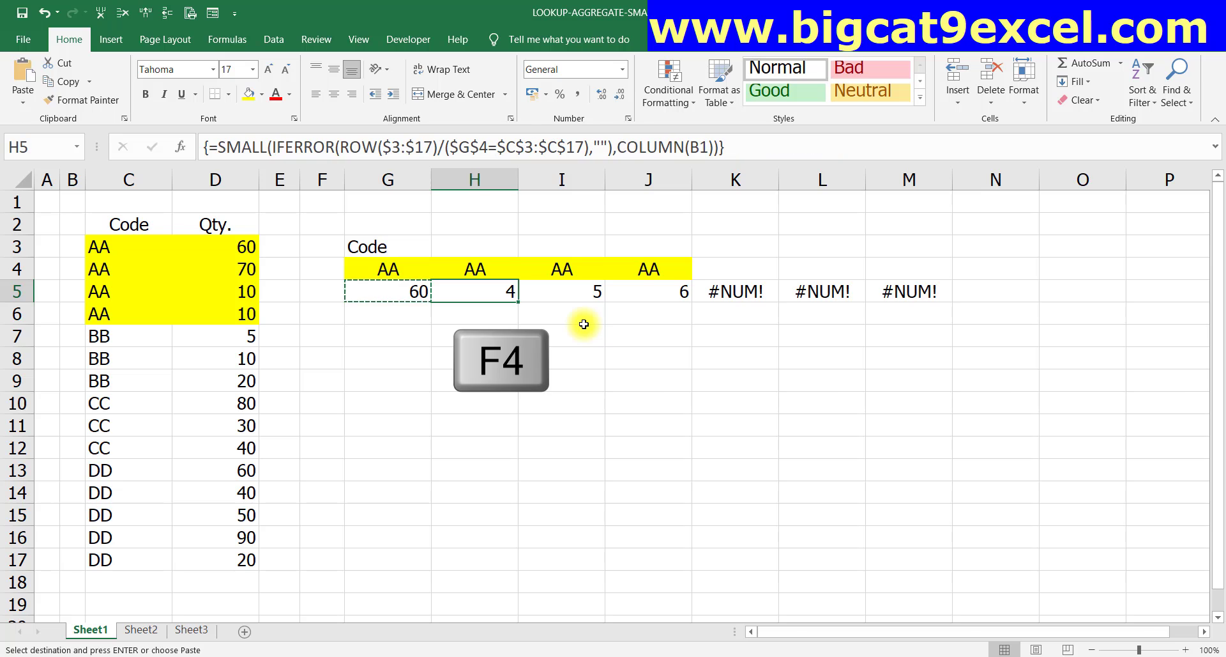
key("ctrl+shift+Right")
key("Return")
key("Left")
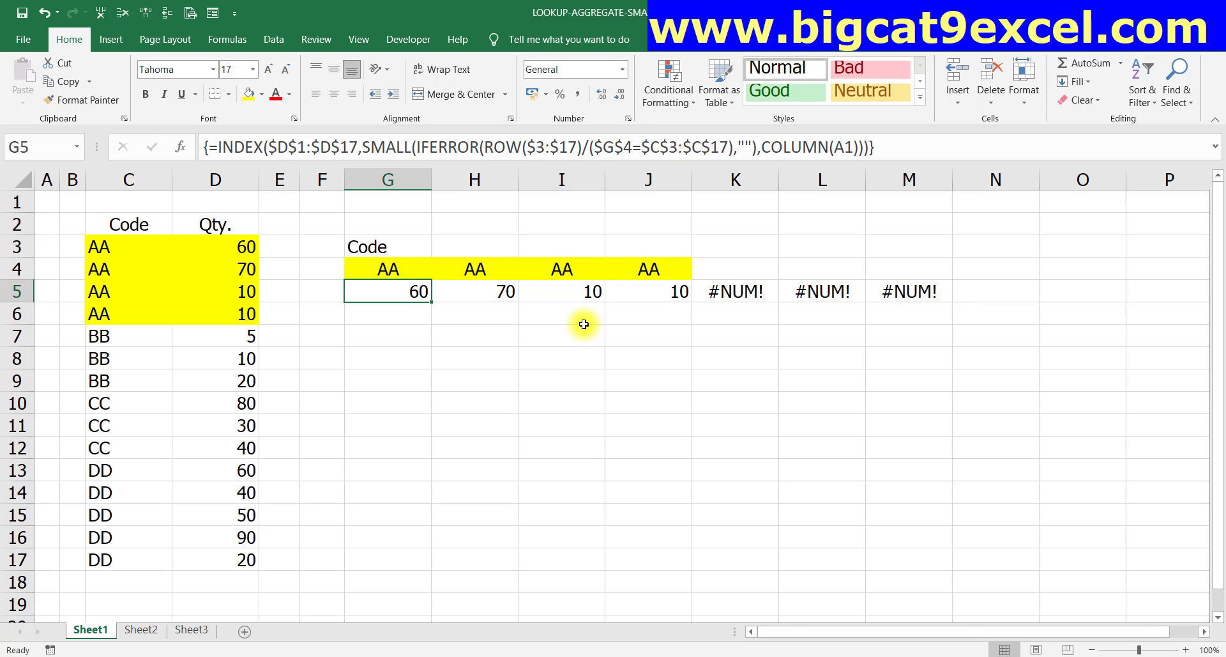
- Wrap G5's formula in IFERROR(…,"") as an array formula and paste it across H5:M5
key("F2")
type("IFE")
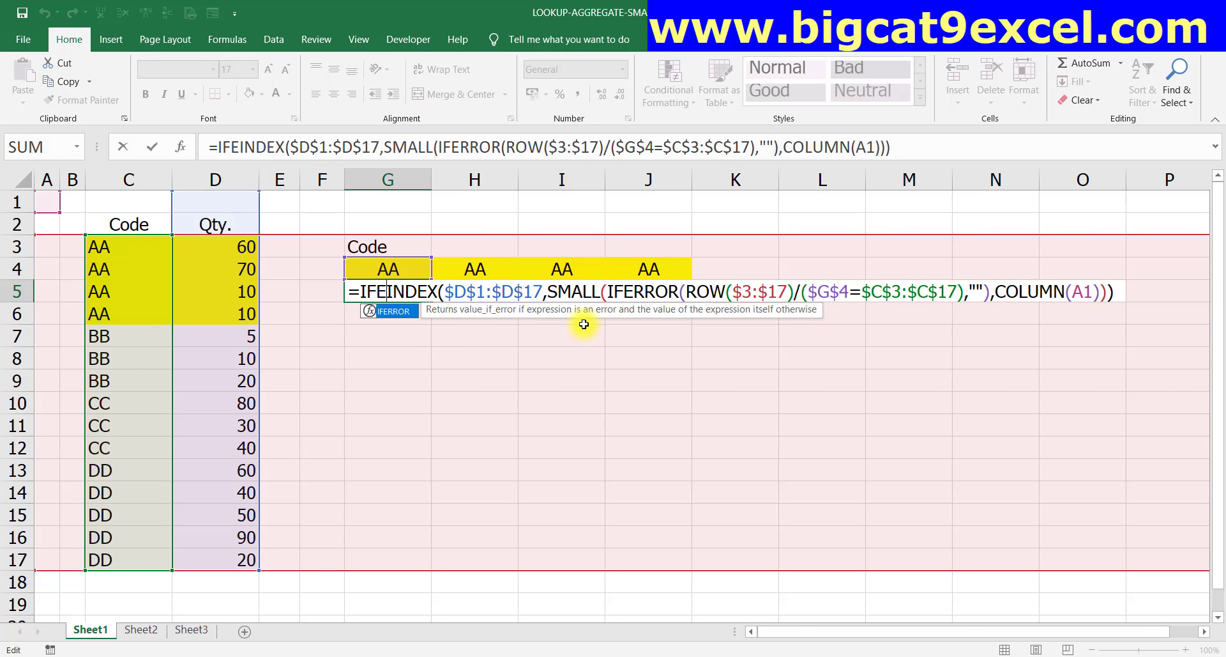
type("RROR(")
key("End")
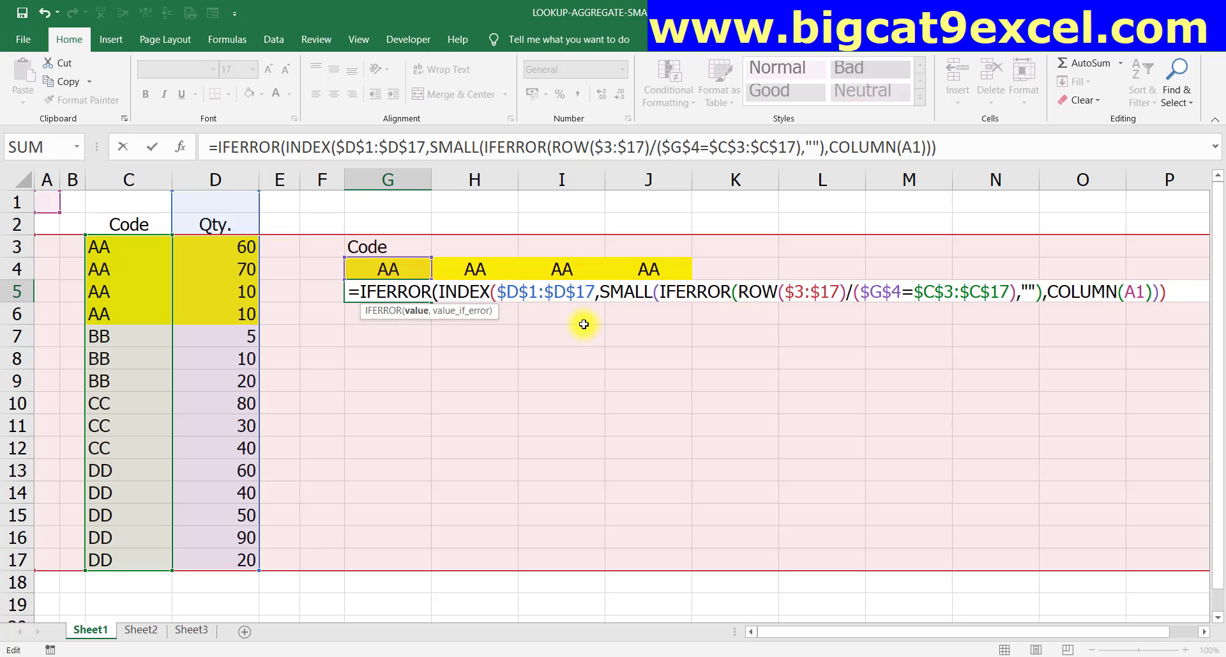
type(",\"\")")
key("ctrl+shift+Return")
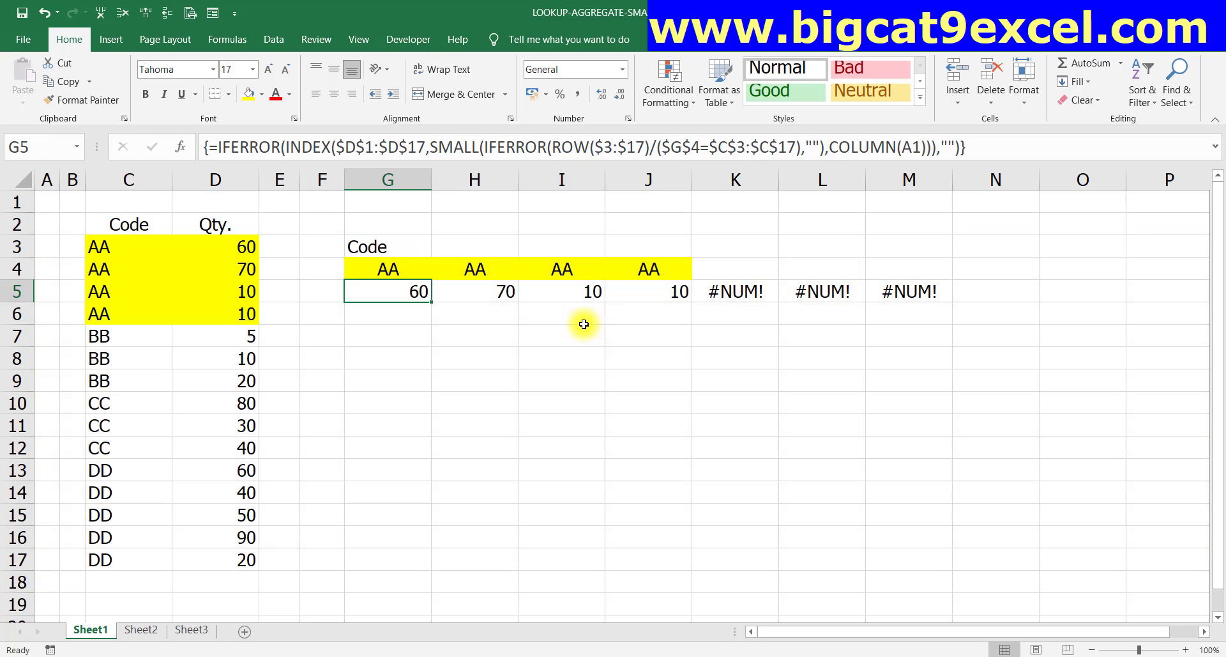
key("Right")
key("Left")
key("ctrl+c")
key("Right")
key("ctrl+shift+Right")
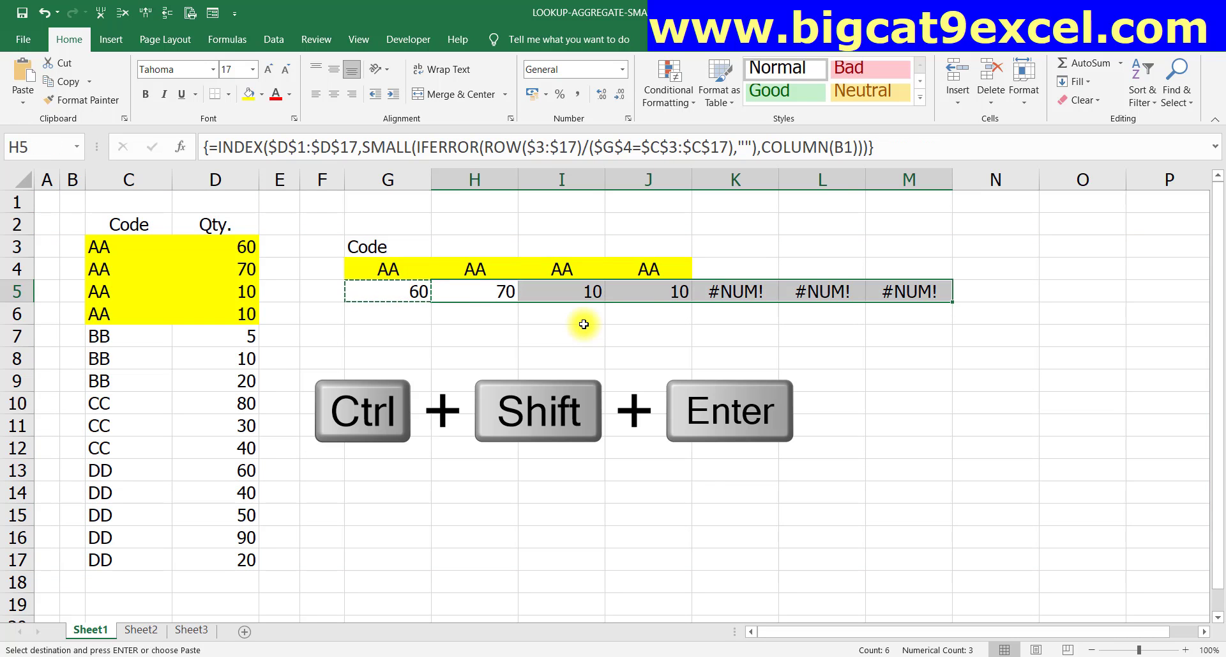
key("ctrl+v")
key("Escape")
- Enter =FORMULATEXT(G5) in G7 to show G5's formula as text
key("Down")
key("Left")
key("Down")
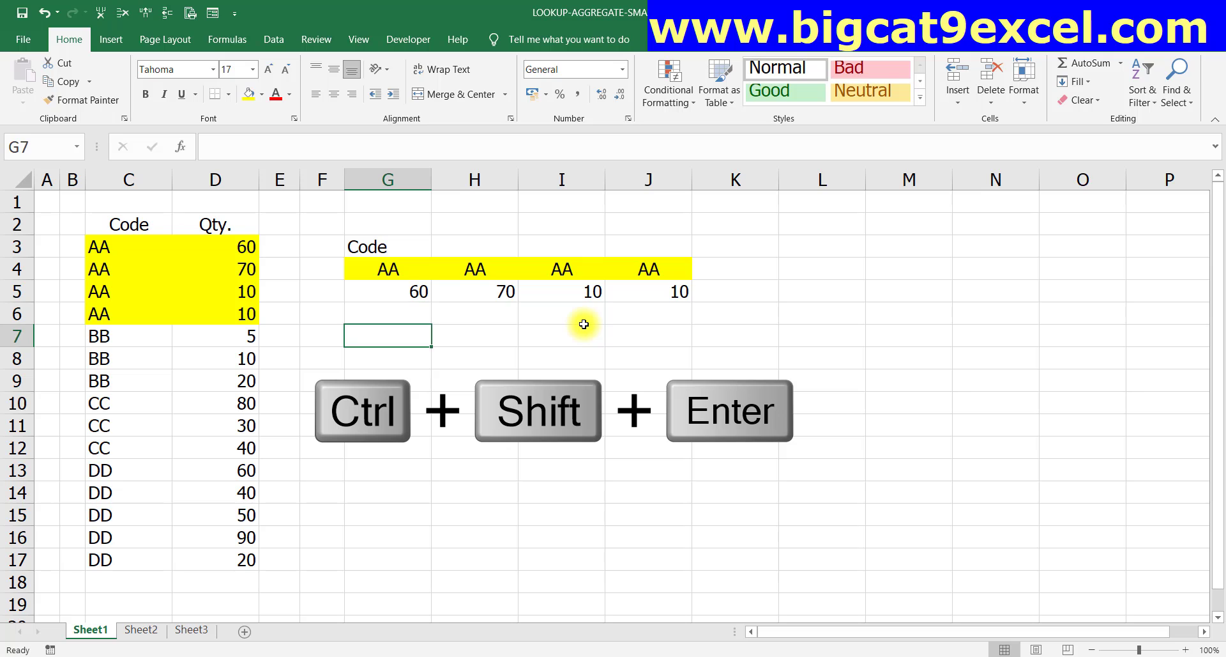
type("=FORM")
key("Tab")
key("Up")
key("Up")
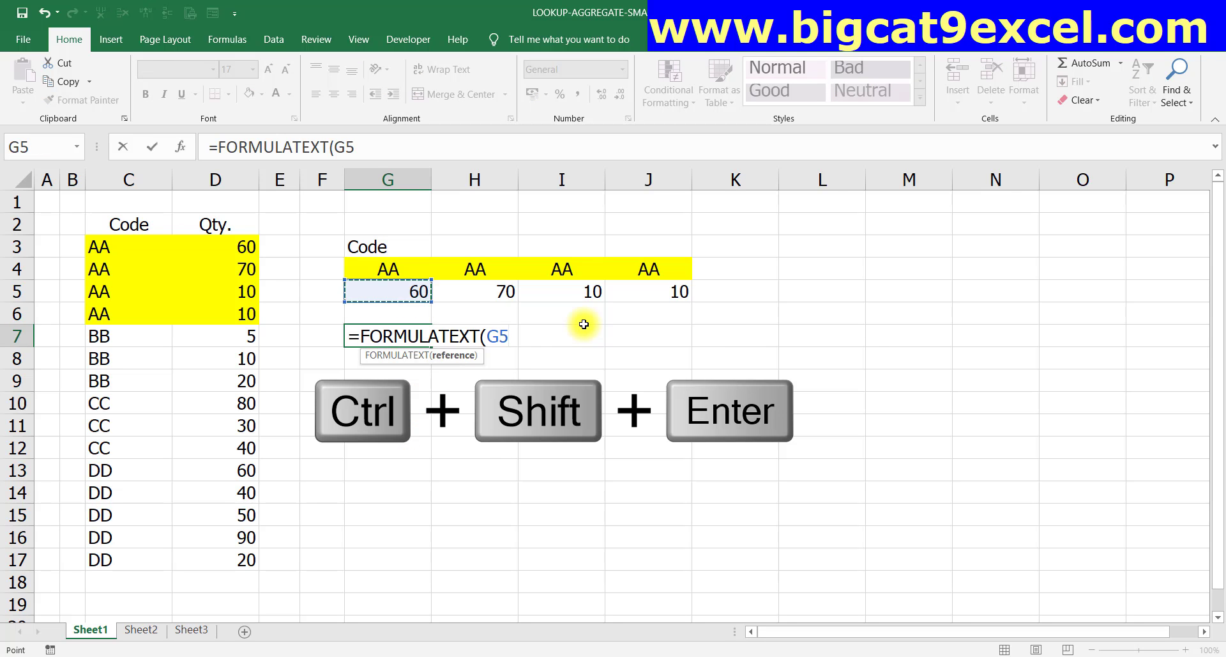
key("Return")
- Move the FORMULATEXT formula from G7 to F7
key("Up")
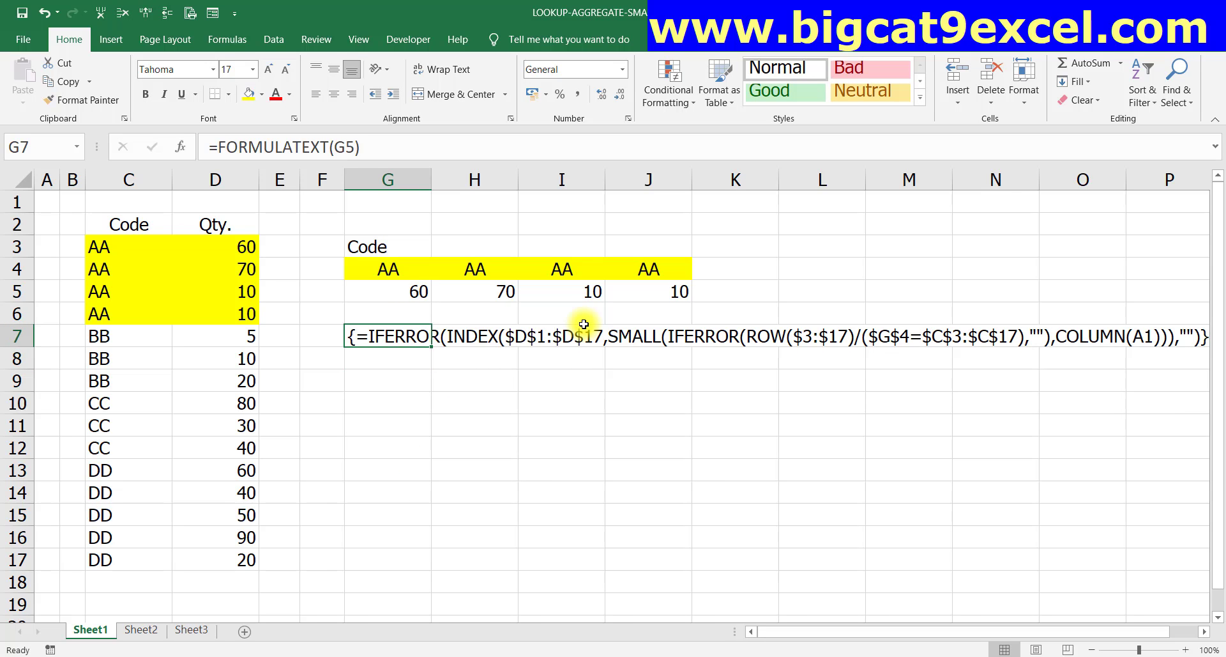
key("ctrl+x")
key("Left")
key("ctrl+v")
key("Right")
key("Down")
key("Down")
key("Left")
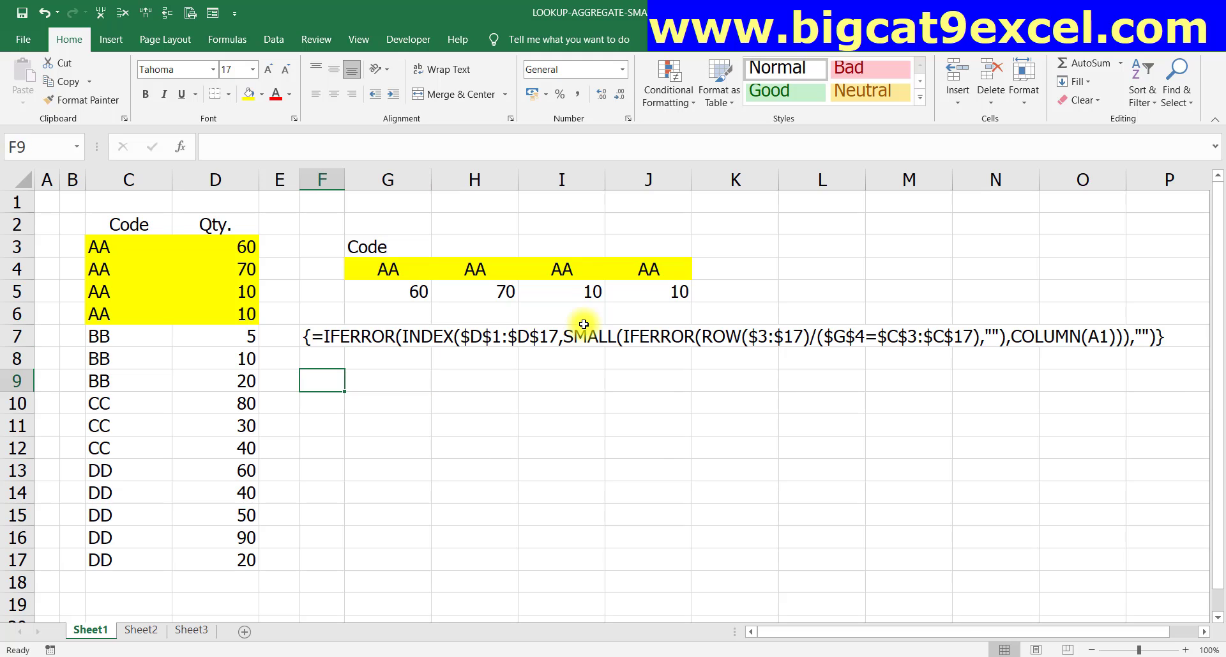
- Switch the G4 Code dropdown from AA to BB, CC, then DD, listing 60, 40, 50, 90, 20
left_click(387, 257)
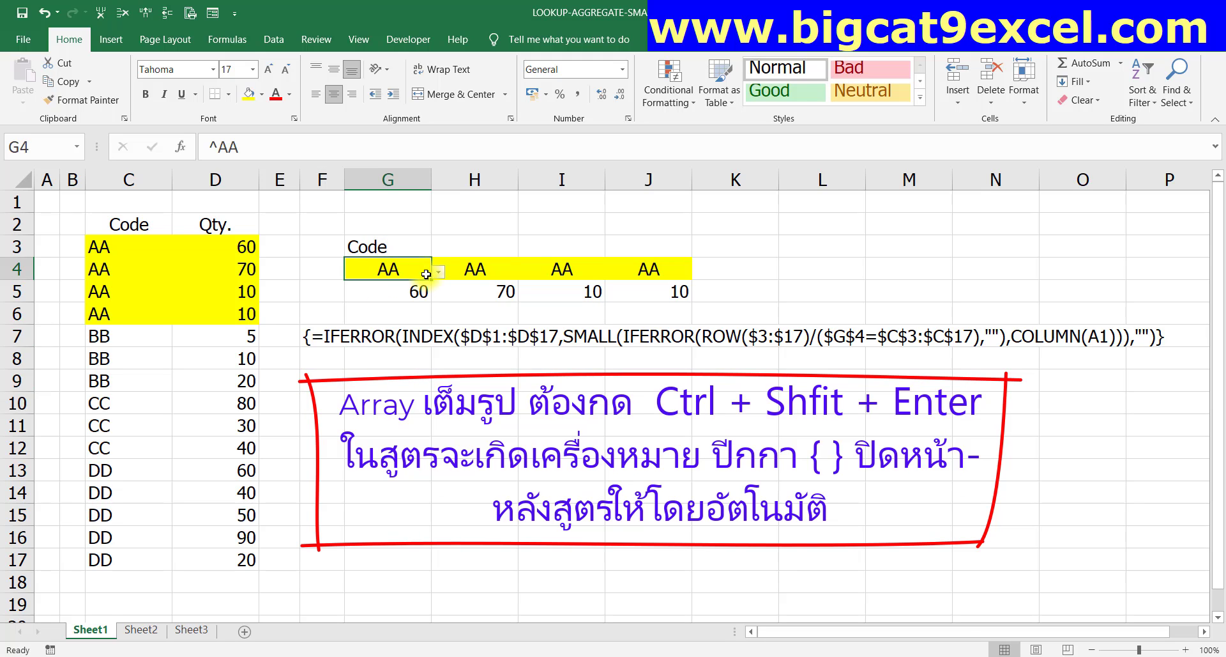
left_click(438, 271)
left_click(416, 285)
left_click(438, 272)
left_click(409, 297)
left_click(438, 272)
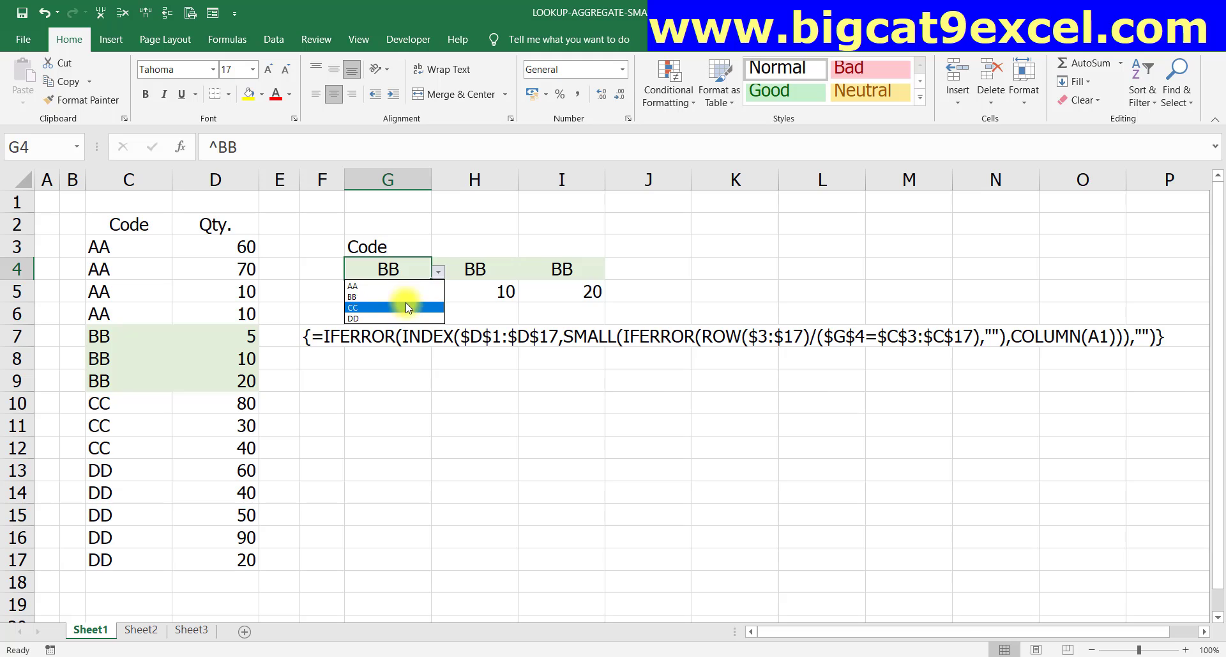
left_click(405, 303)
left_click(439, 271)
left_click(402, 307)
left_click(403, 319)
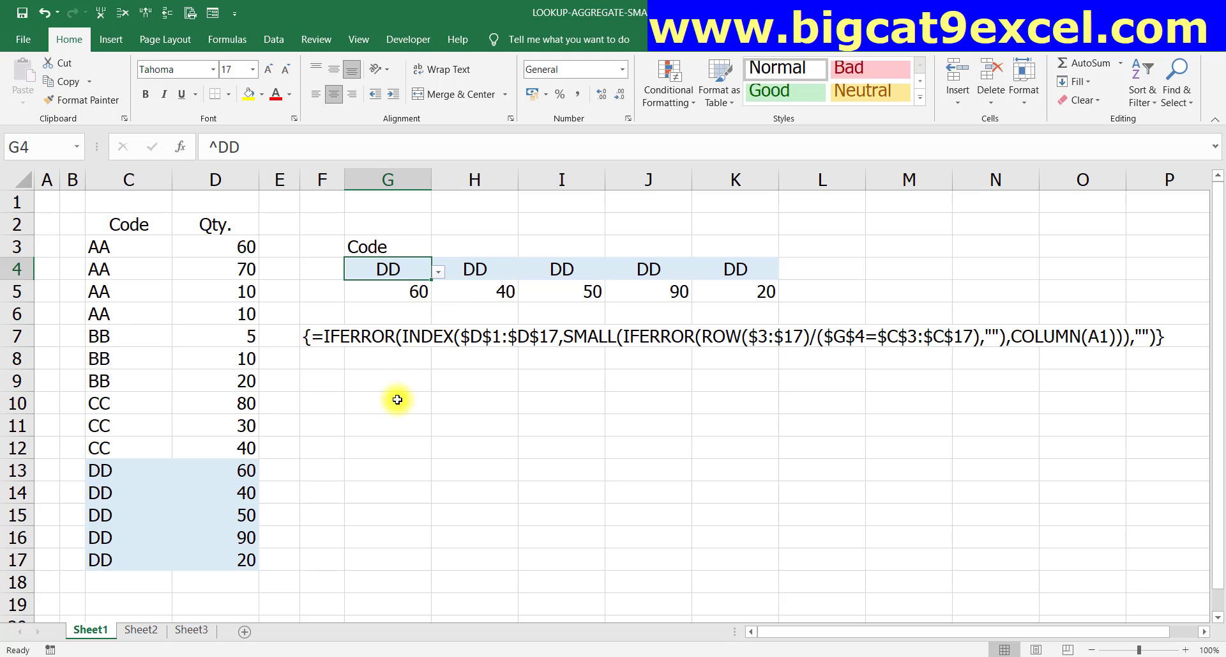